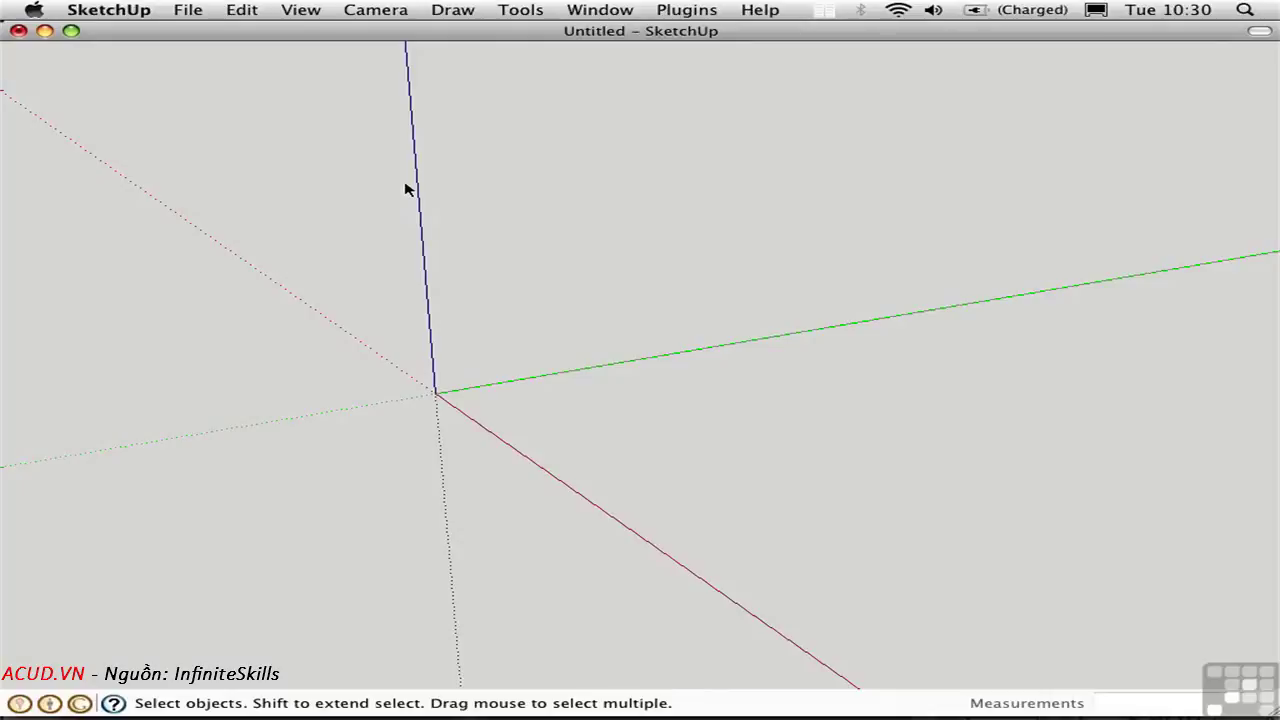
# Step: Draw a square on the ground starting from the origin with the Rectangle tool
pyautogui.click(454, 10)
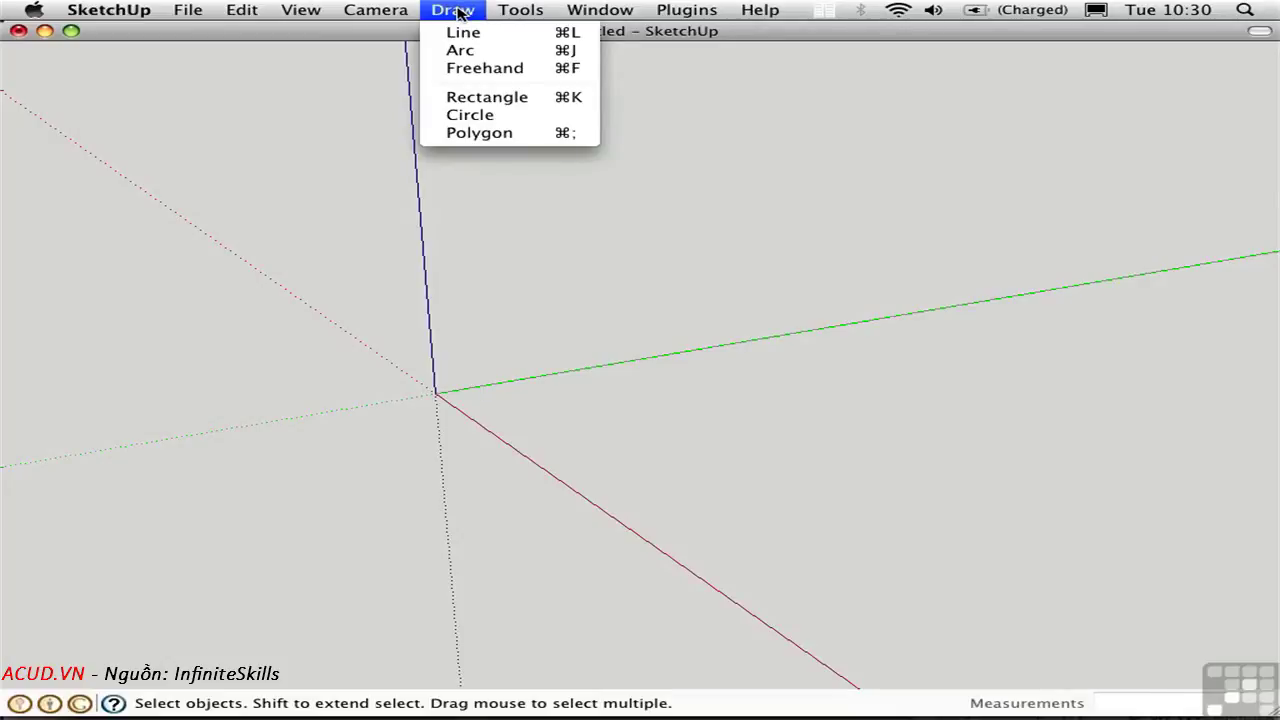
pyautogui.click(457, 12)
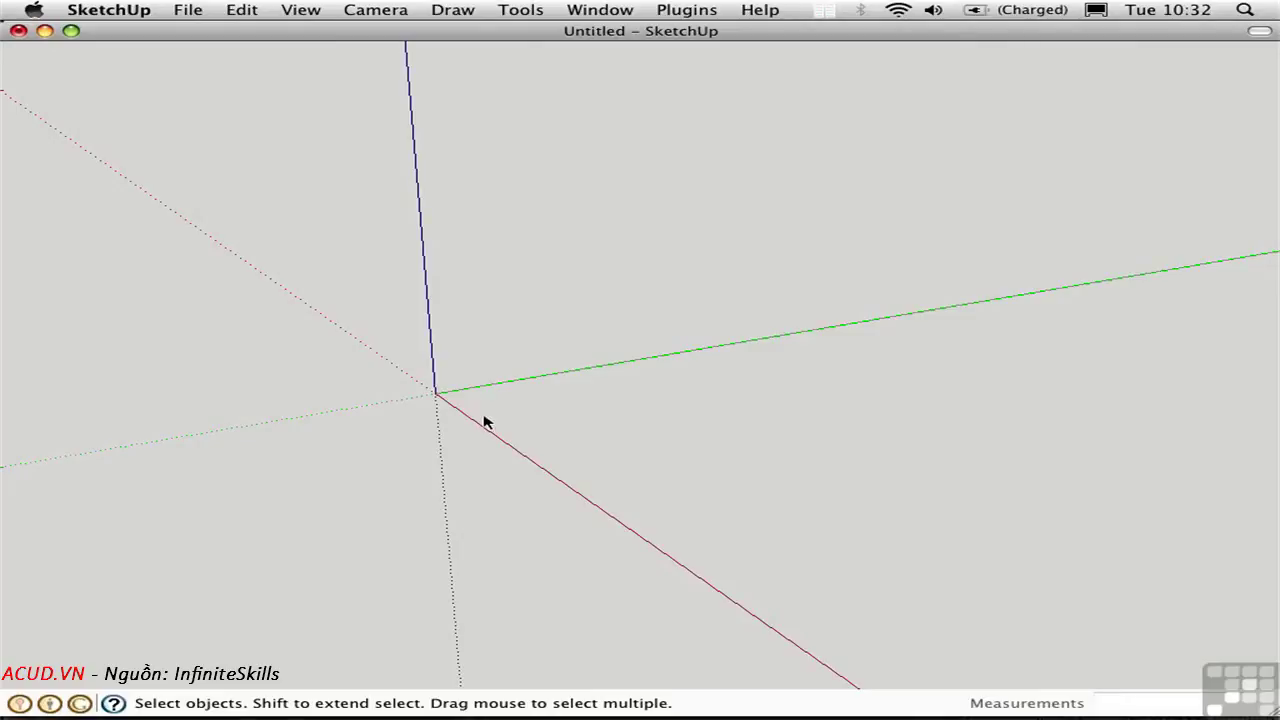
pyautogui.press('r')
pyautogui.click(435, 393)
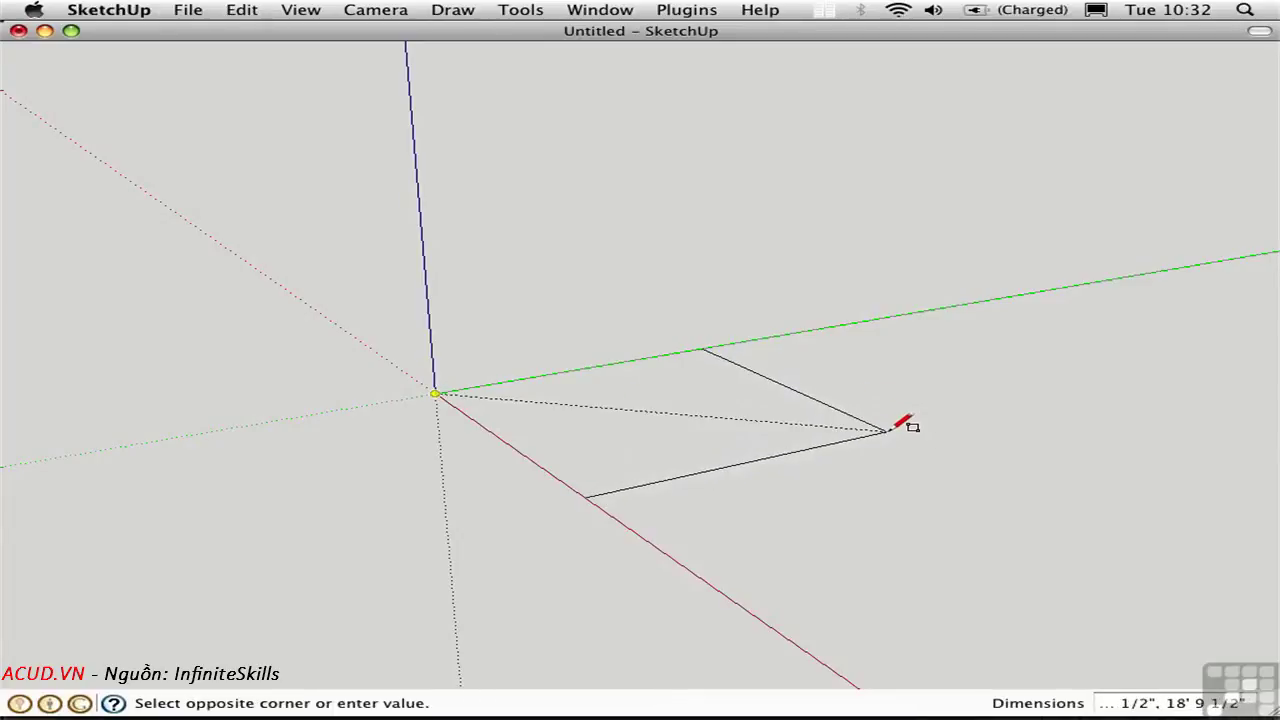
pyautogui.click(886, 431)
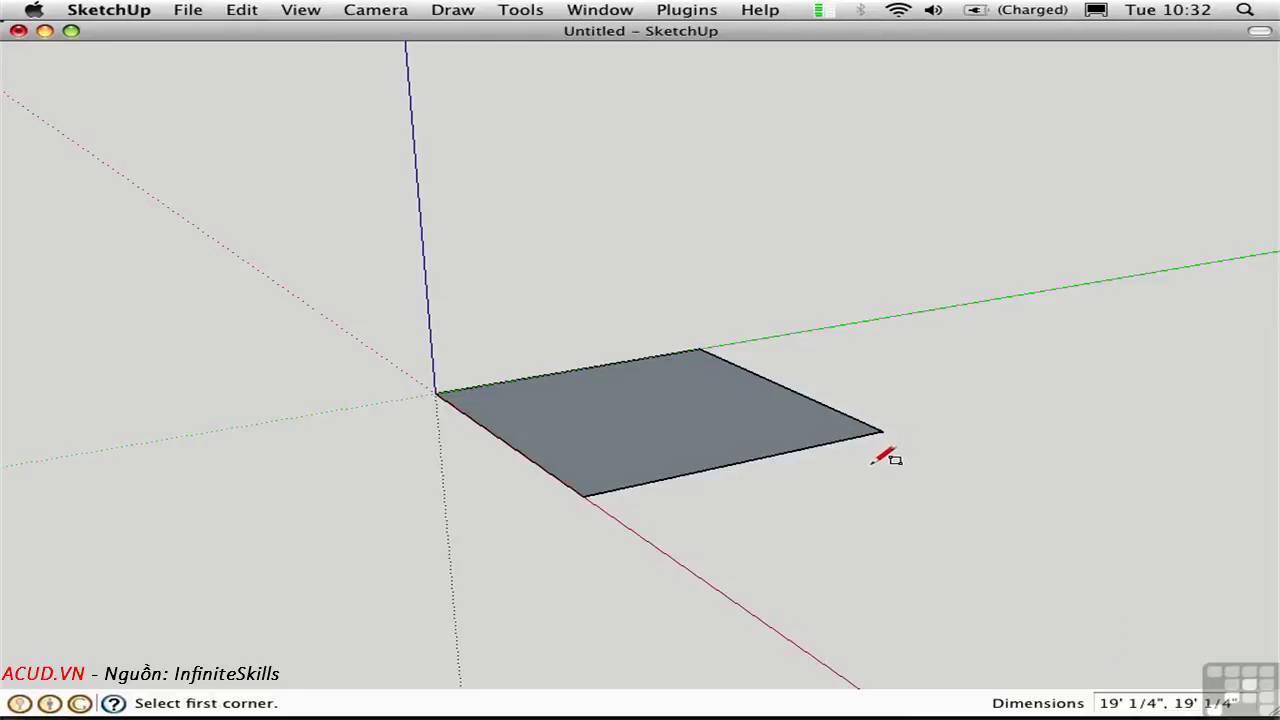
# Step: Push/pull the square face upward into a solid box
pyautogui.press('space')
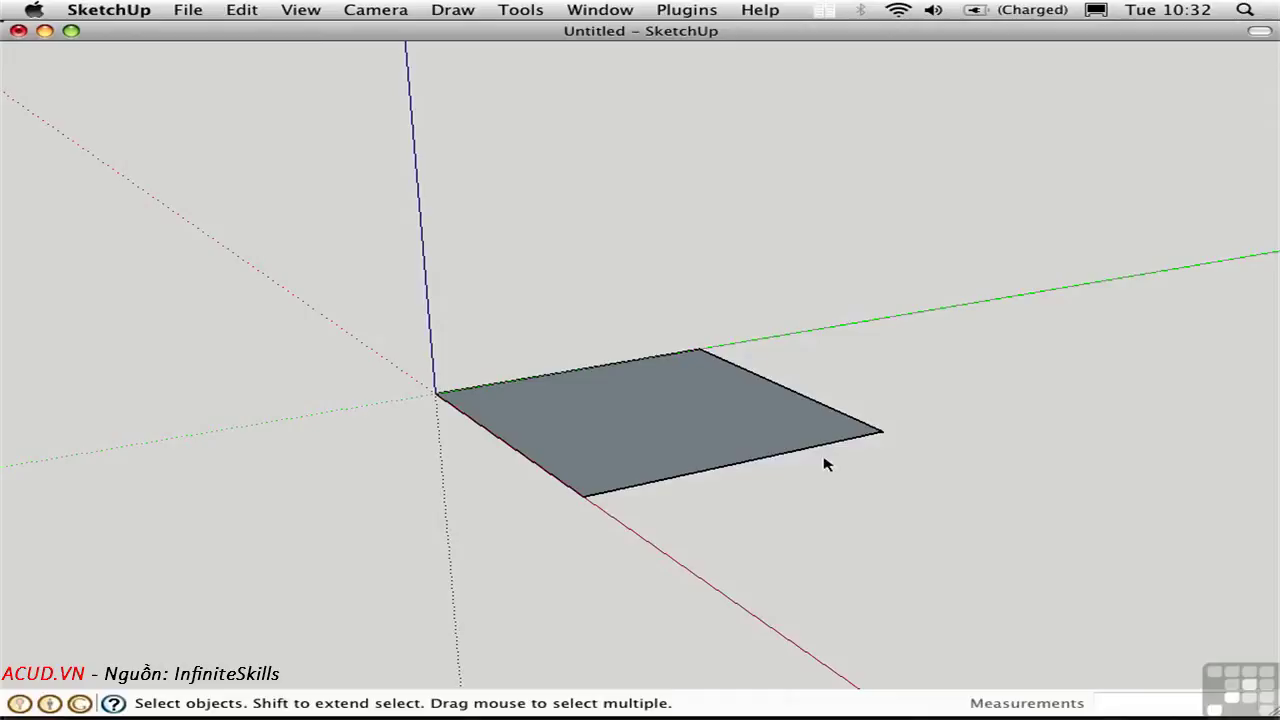
pyautogui.press('p')
pyautogui.moveTo(732, 435); pyautogui.dragTo(712, 250)
pyautogui.press('space')
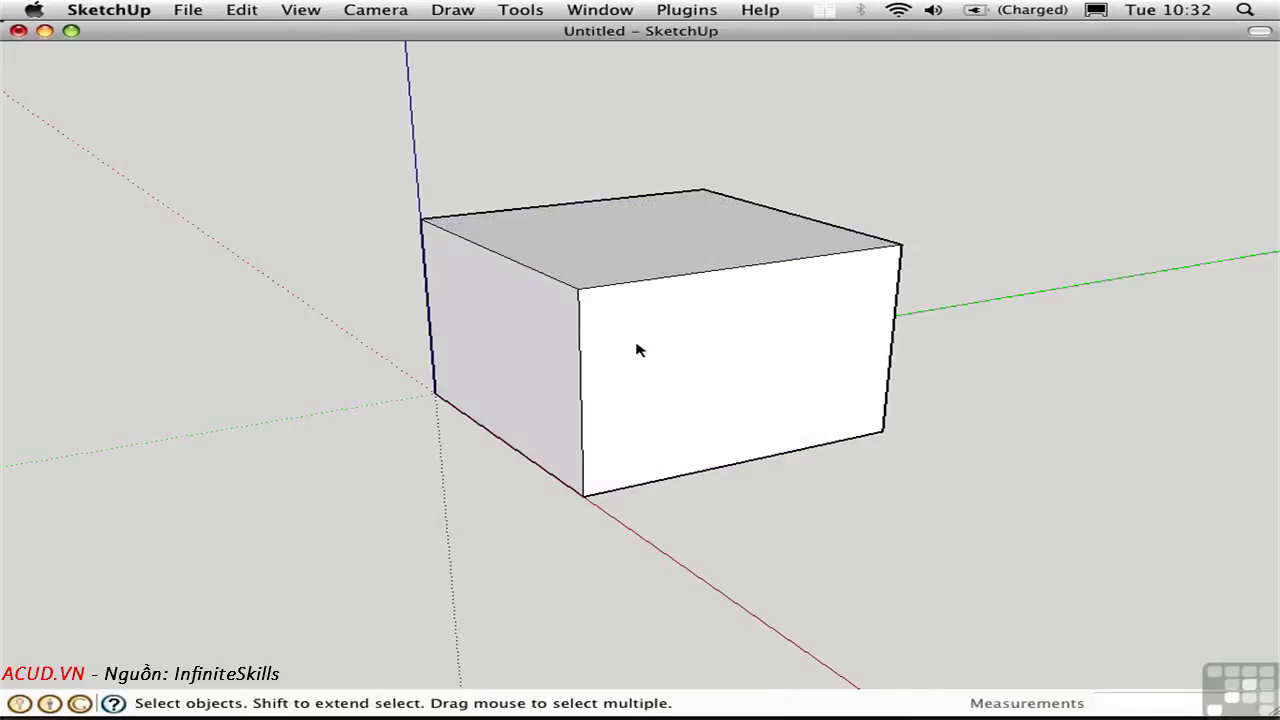
pyautogui.press('a')
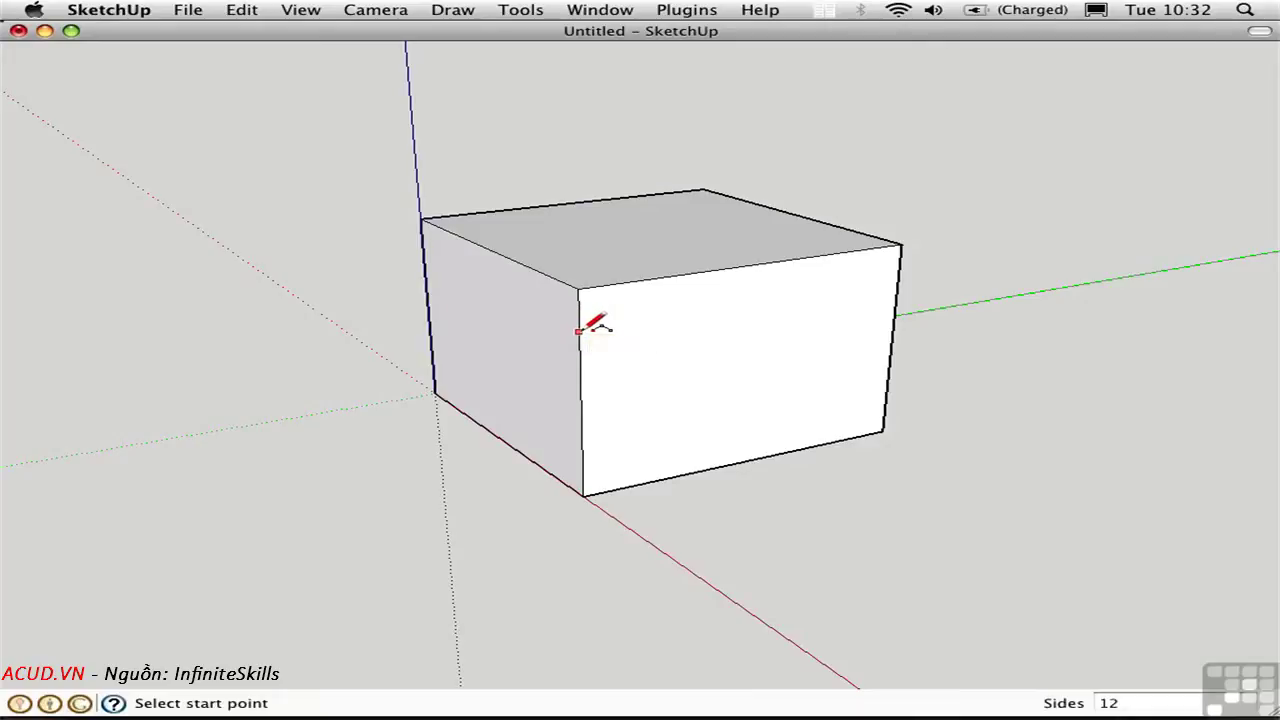
# Step: Draw a 6-segment tangent fillet arc on the box's upper front corner and select it
pyautogui.click(578, 332)
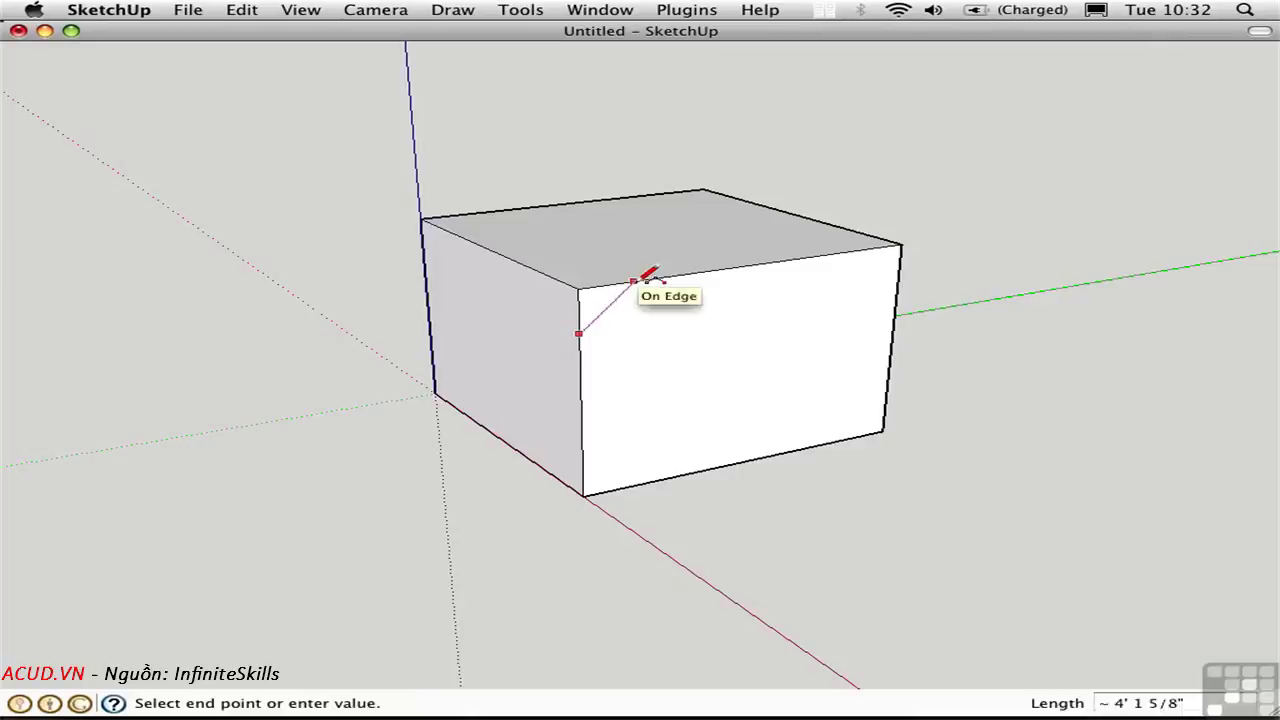
pyautogui.click(634, 281)
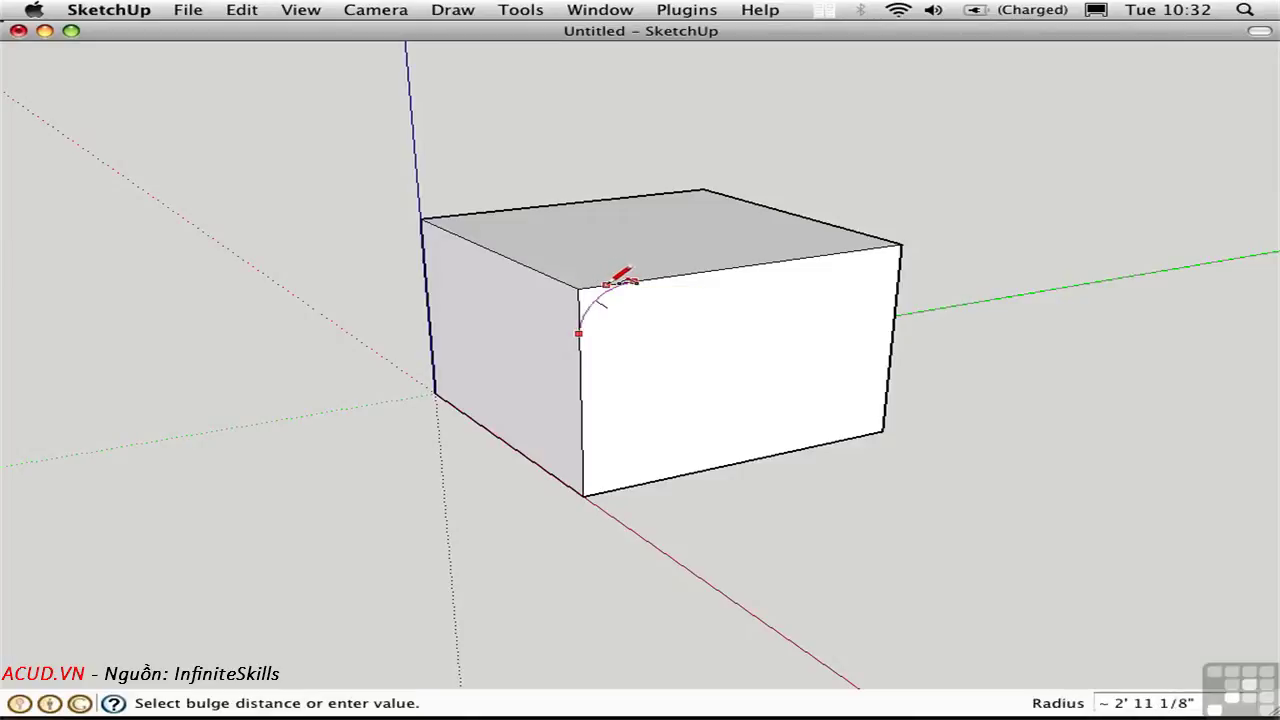
pyautogui.click(609, 284)
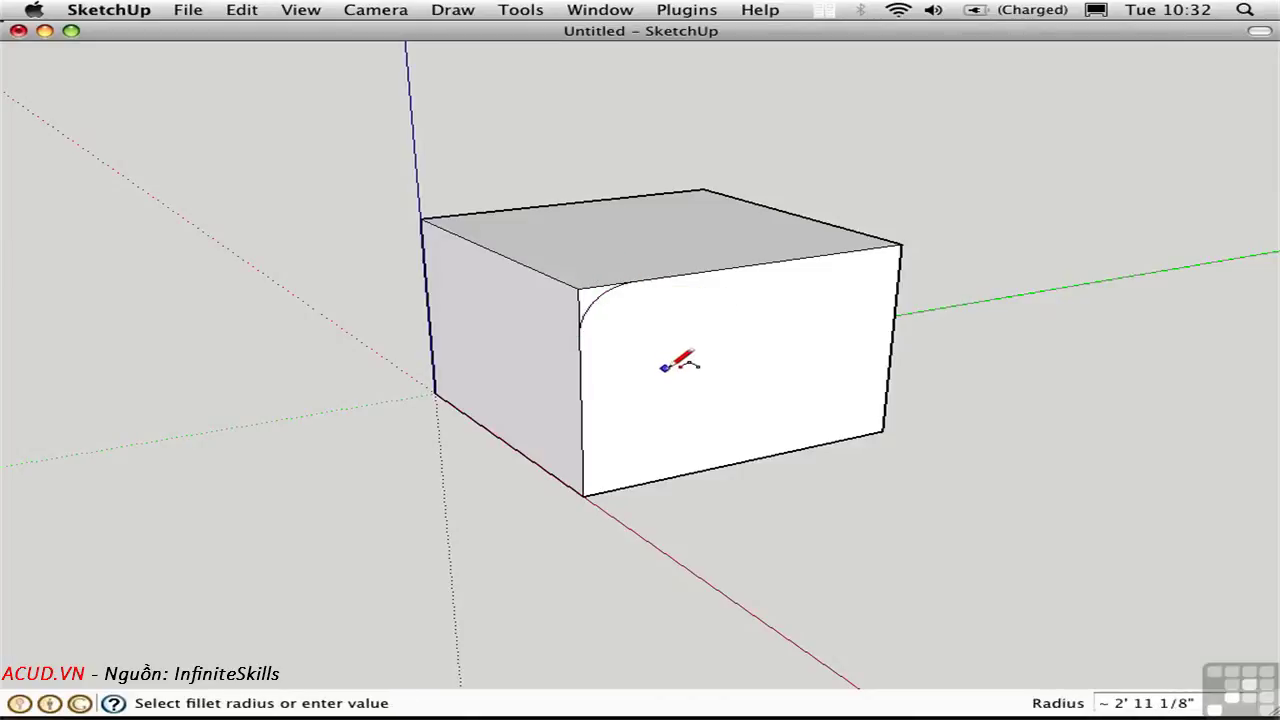
pyautogui.write('6s')
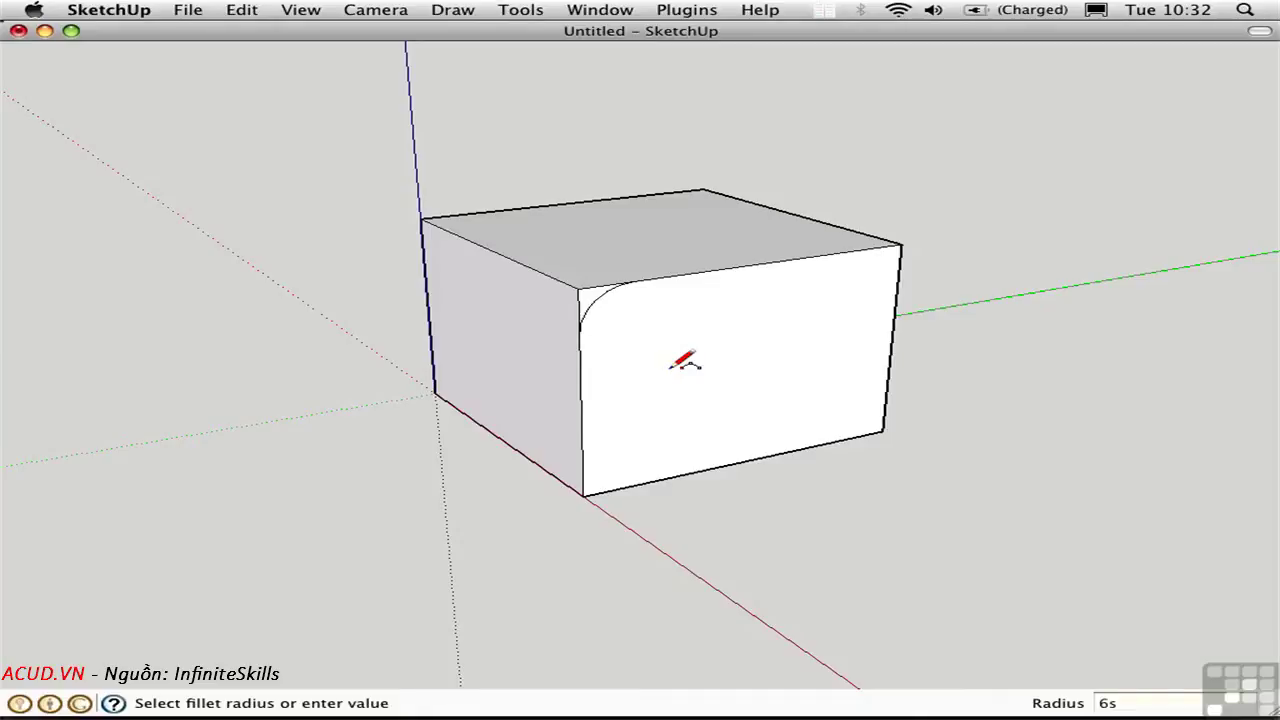
pyautogui.press('space')
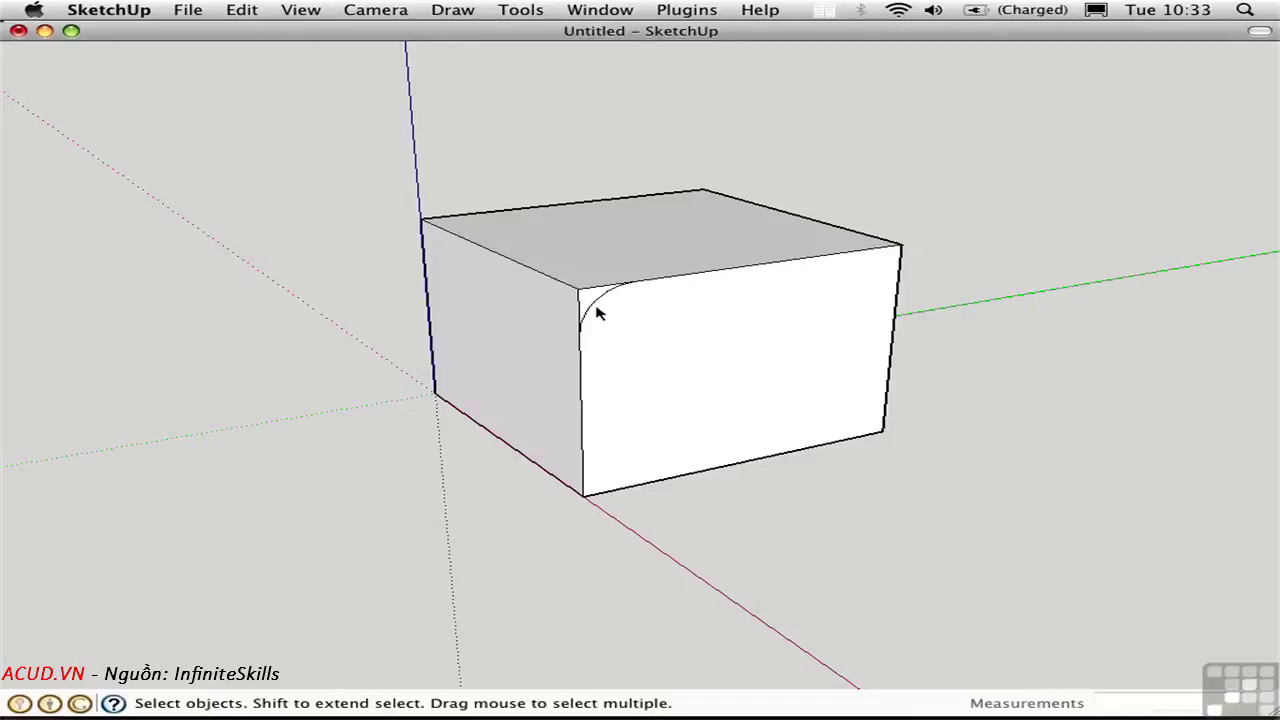
pyautogui.click(596, 309)
# Step: Move-copy the fillet arc onto the ground to the left of the box
pyautogui.press('m')
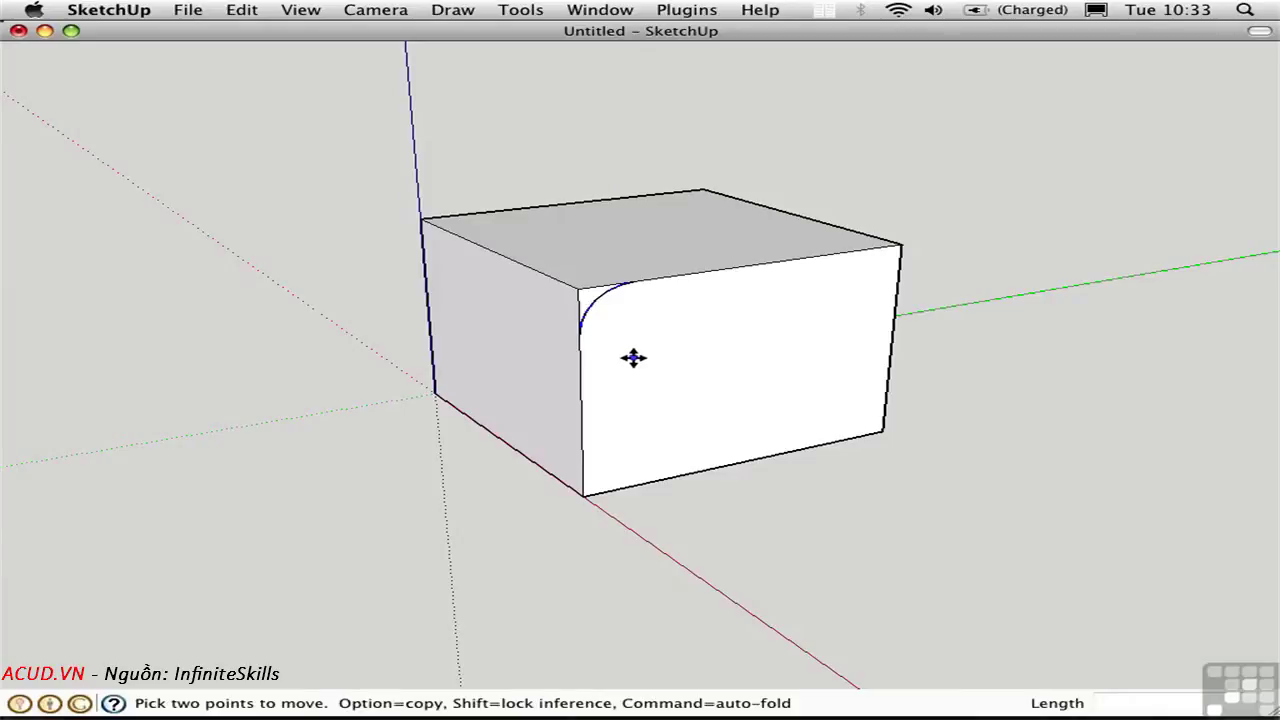
pyautogui.click(635, 365)
pyautogui.press('alt')
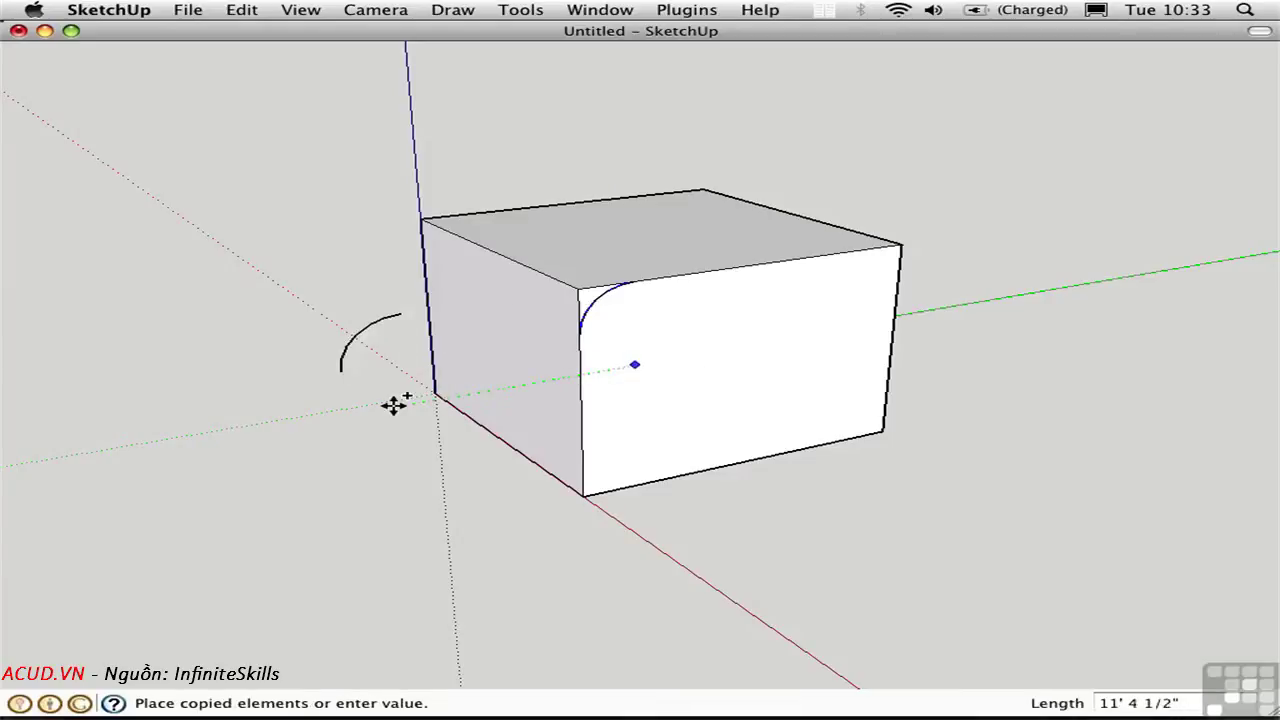
pyautogui.click(360, 417)
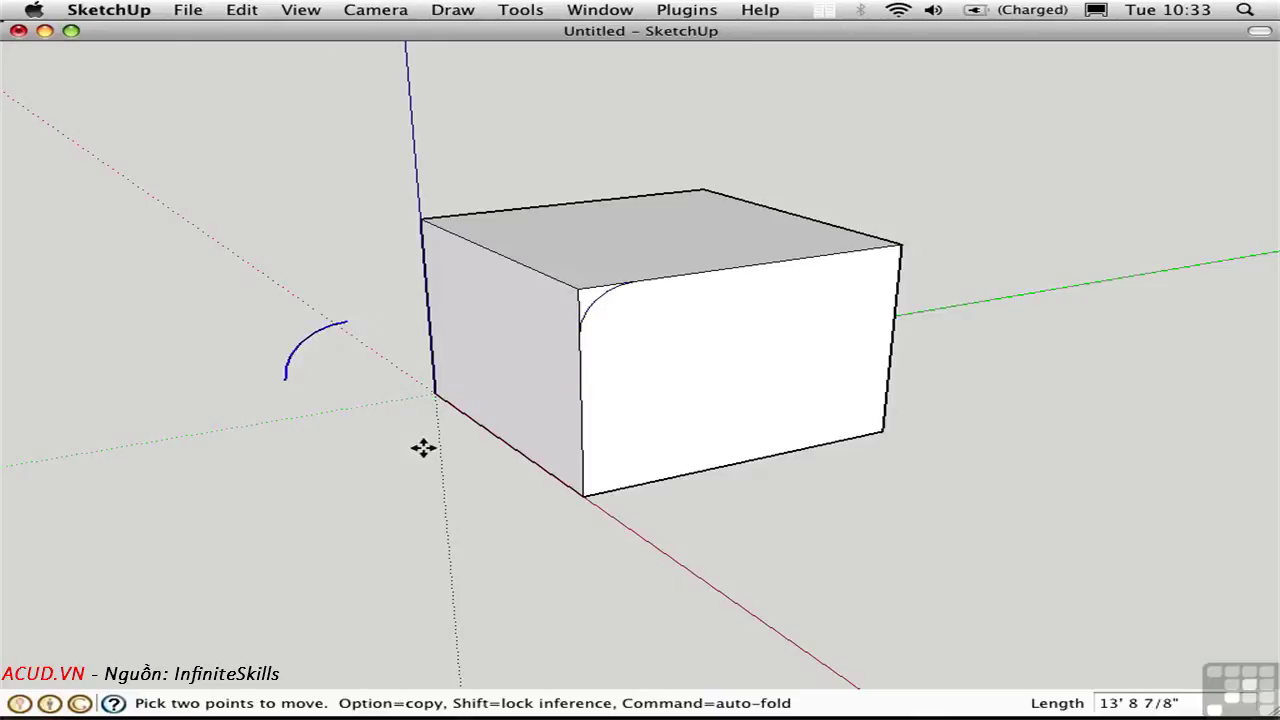
pyautogui.press('space')
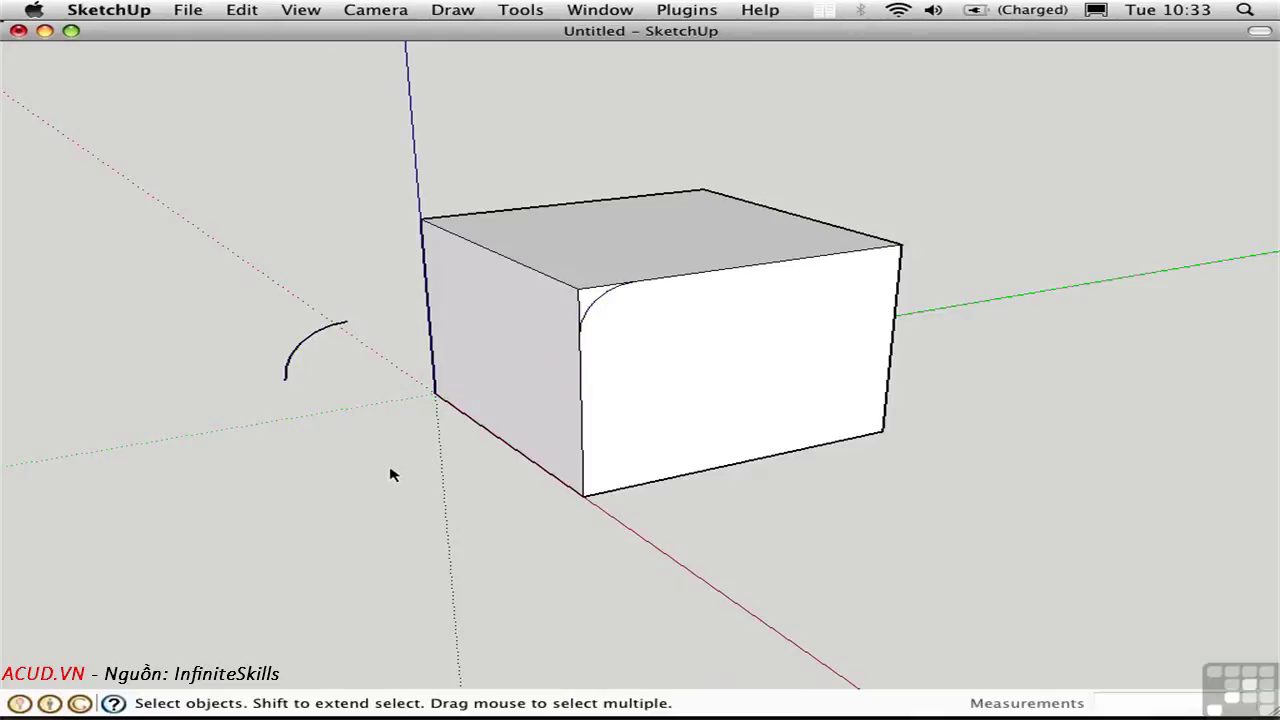
# Step: Sweep the corner fillet profile along the top face edges with Follow Me, then orbit to inspect
pyautogui.click(671, 245)
pyautogui.press('p')
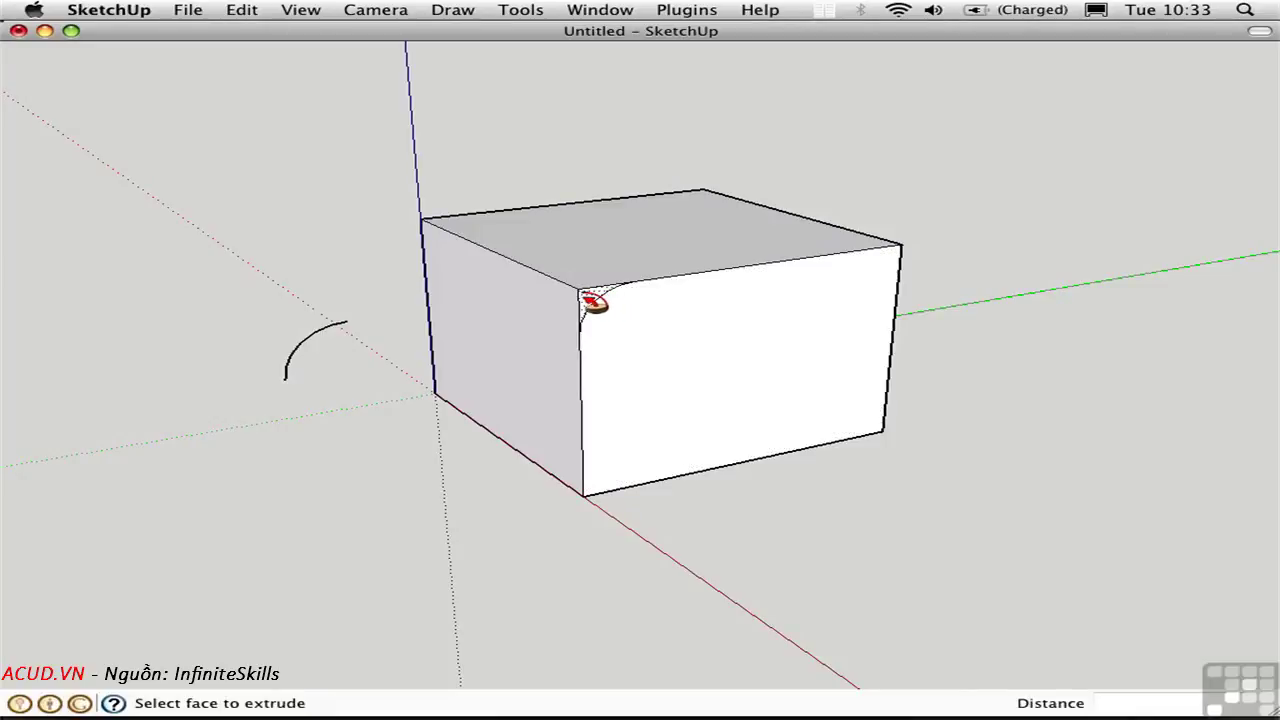
pyautogui.click(600, 305)
pyautogui.moveTo(886, 471); pyautogui.dragTo(794, 480, button='middle')
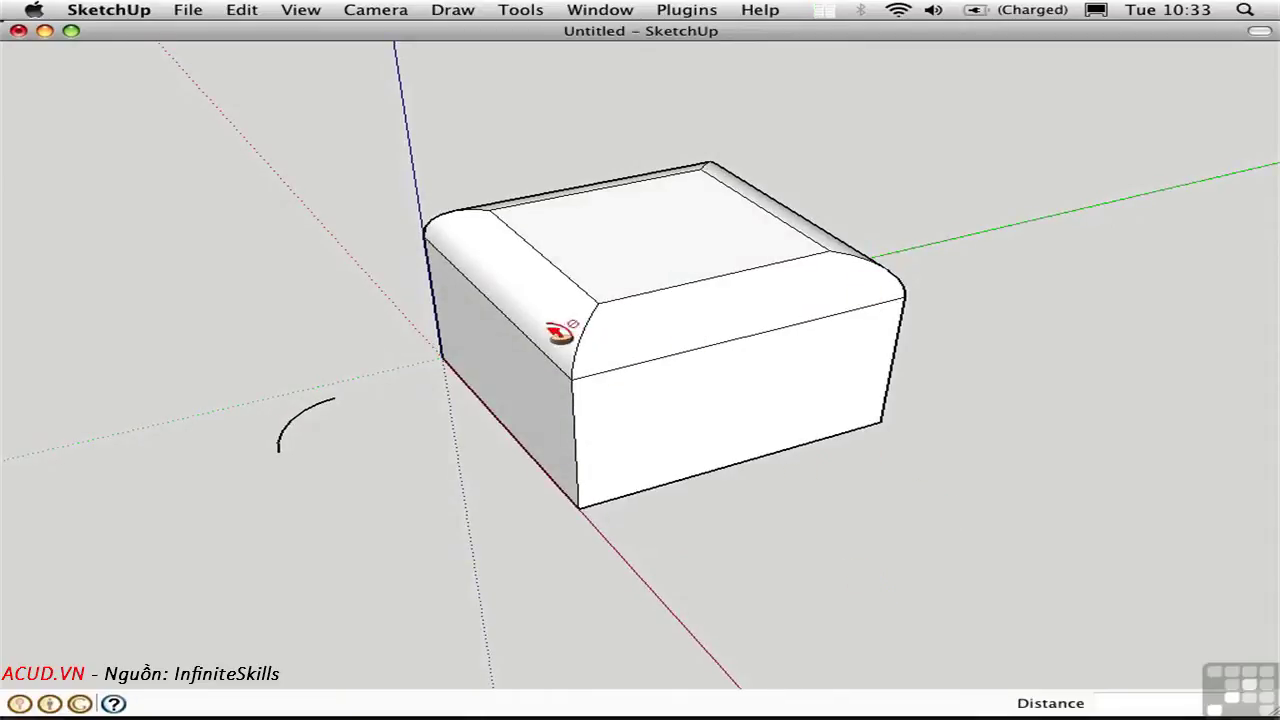
pyautogui.moveTo(986, 251); pyautogui.dragTo(994, 186, button='middle')
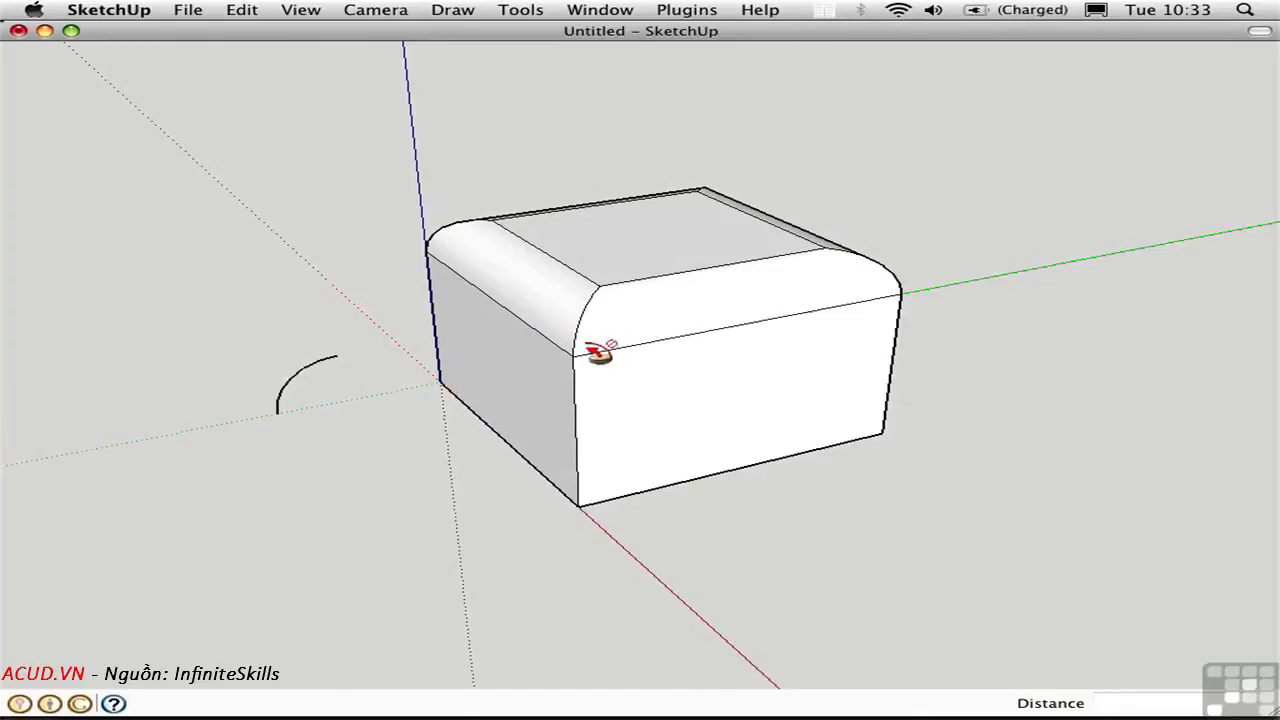
pyautogui.press('space')
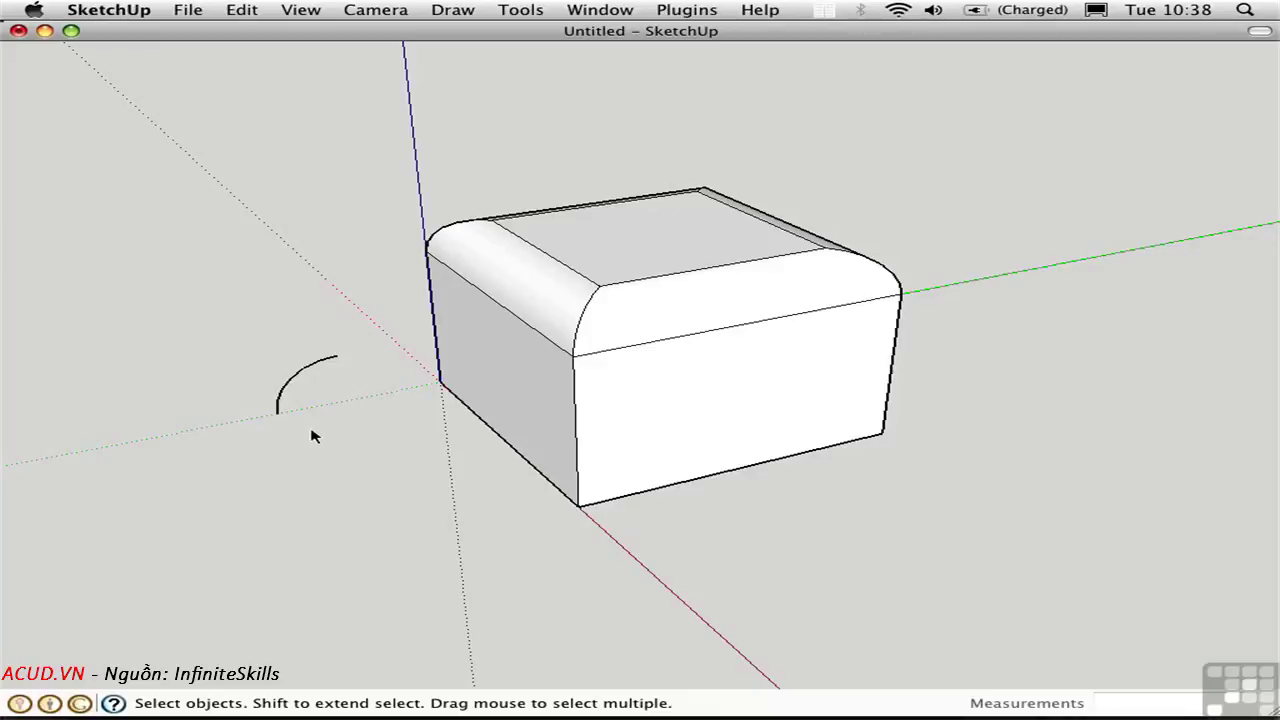
# Step: Draw two lines from the loose arc's ends to close it into a quarter-circle face
pyautogui.press('l')
pyautogui.click(276, 412)
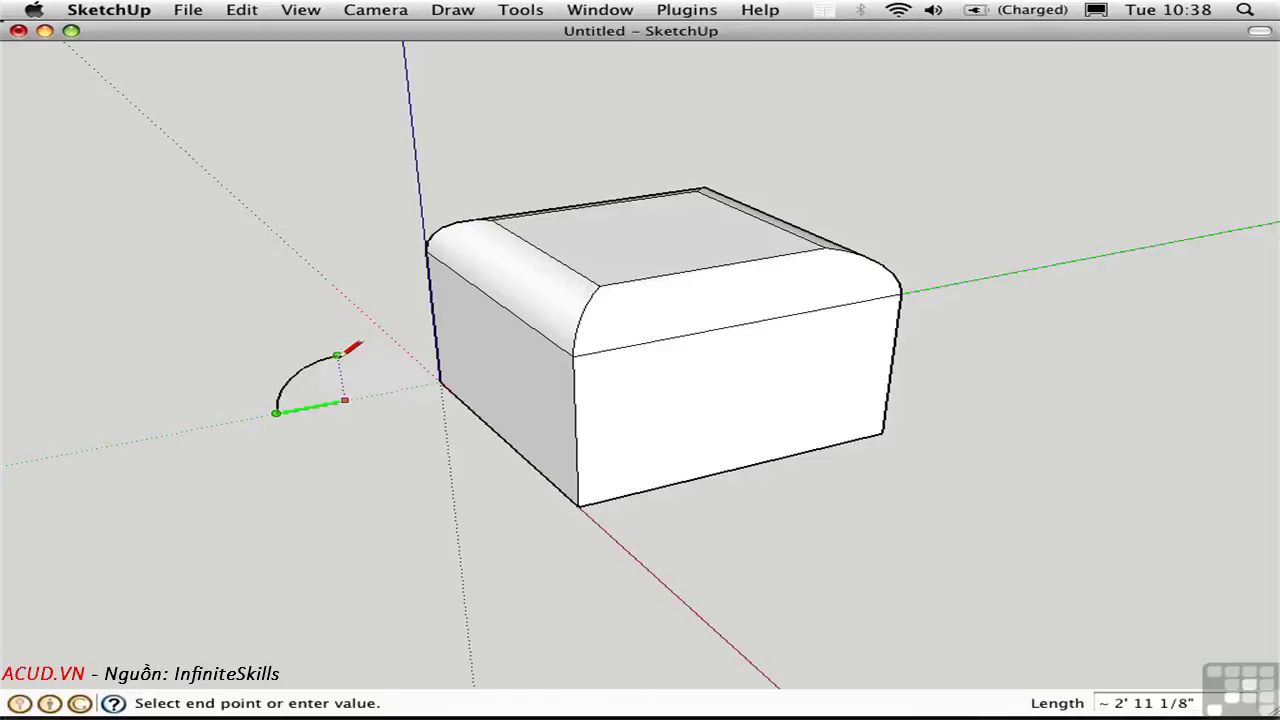
pyautogui.click(338, 354)
pyautogui.click(338, 355)
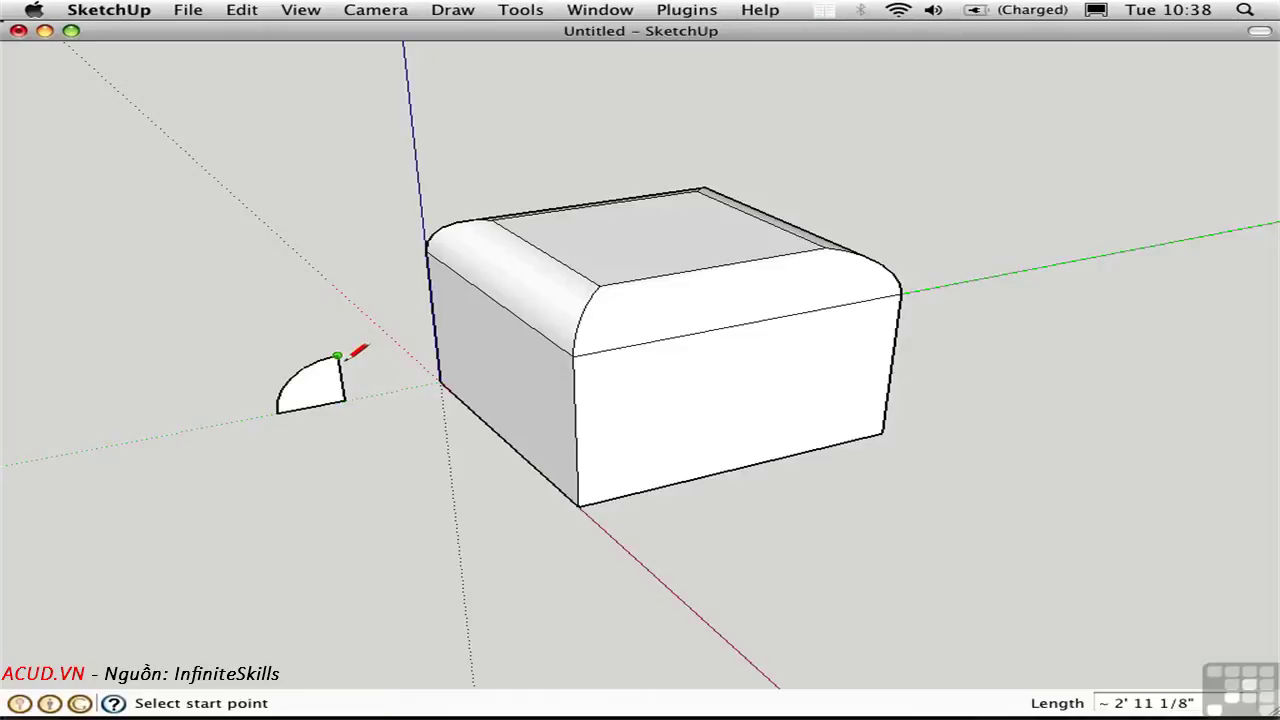
pyautogui.press('space')
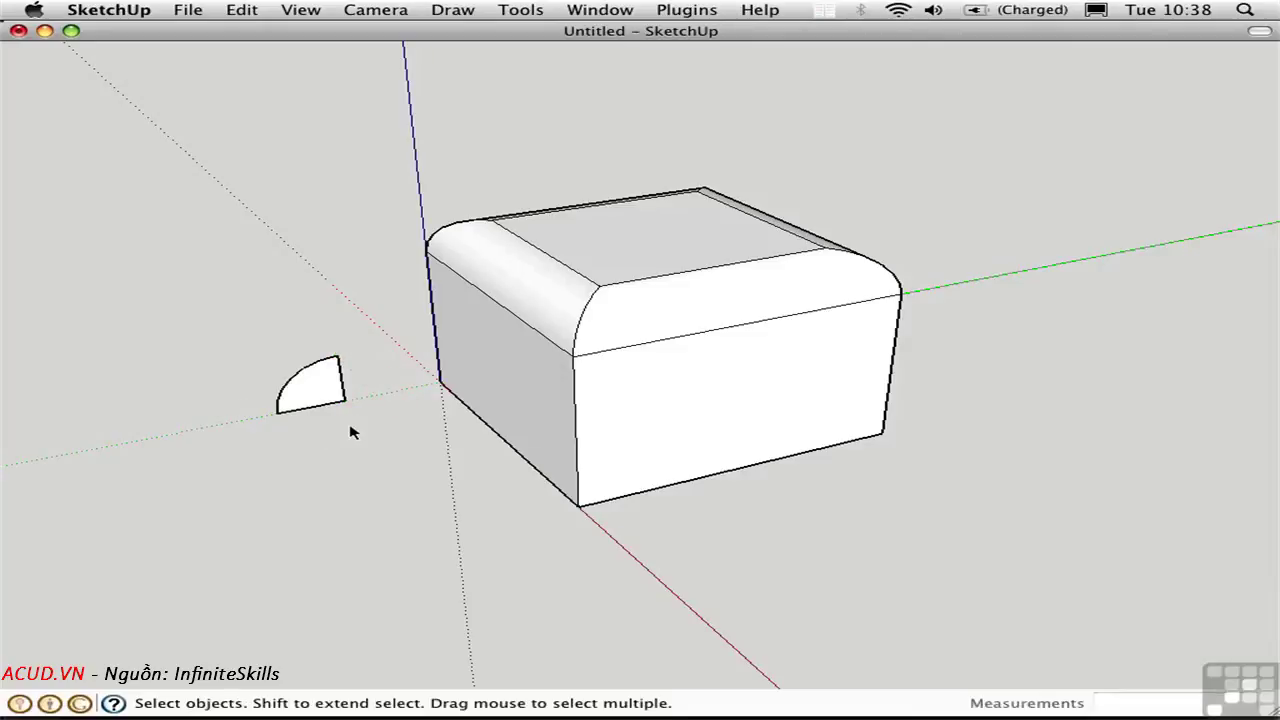
# Step: Draw a 24-segment circle of radius 4' 7/16" centred under the quarter-circle, verified in Entity Info
pyautogui.press('c')
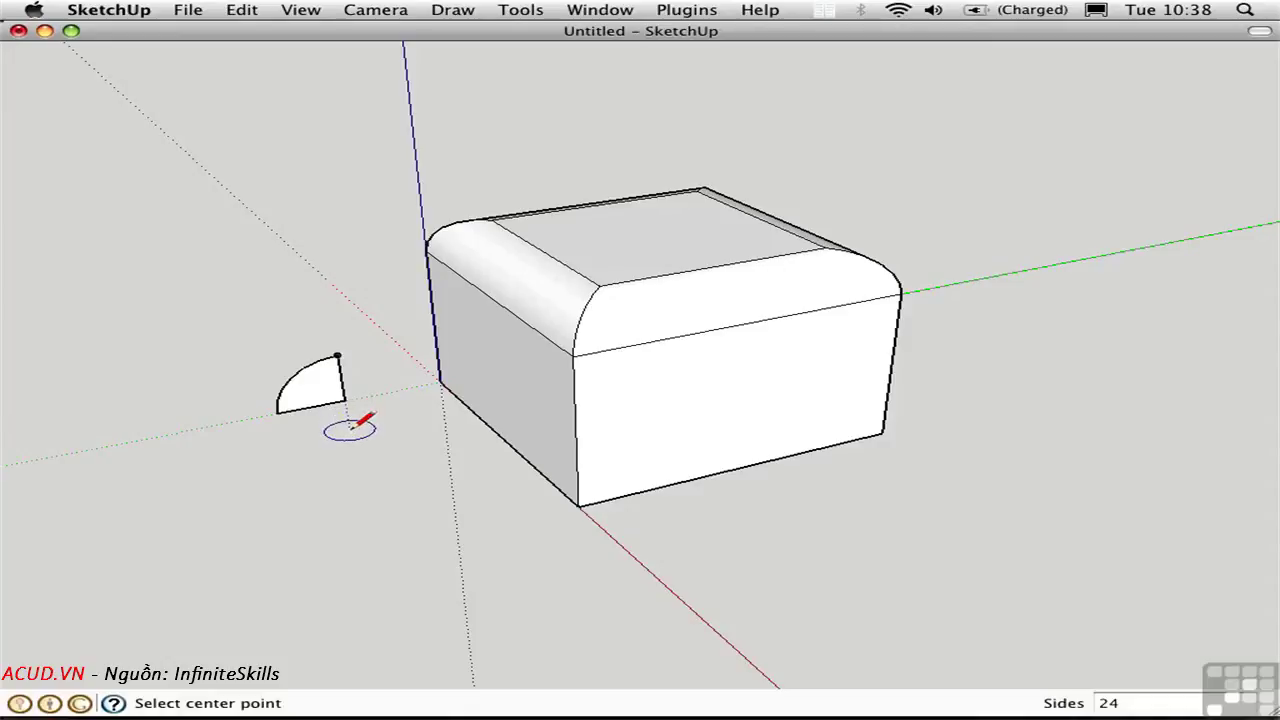
pyautogui.click(350, 432)
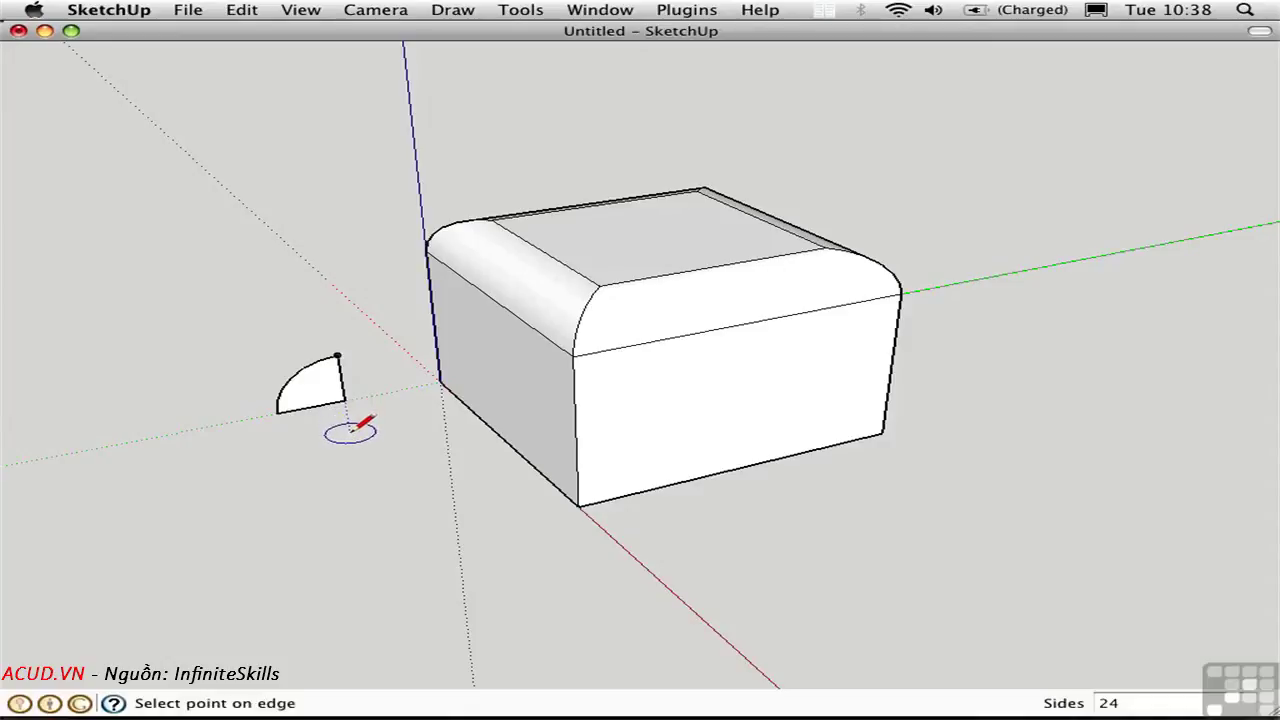
pyautogui.click(441, 412)
pyautogui.press('space')
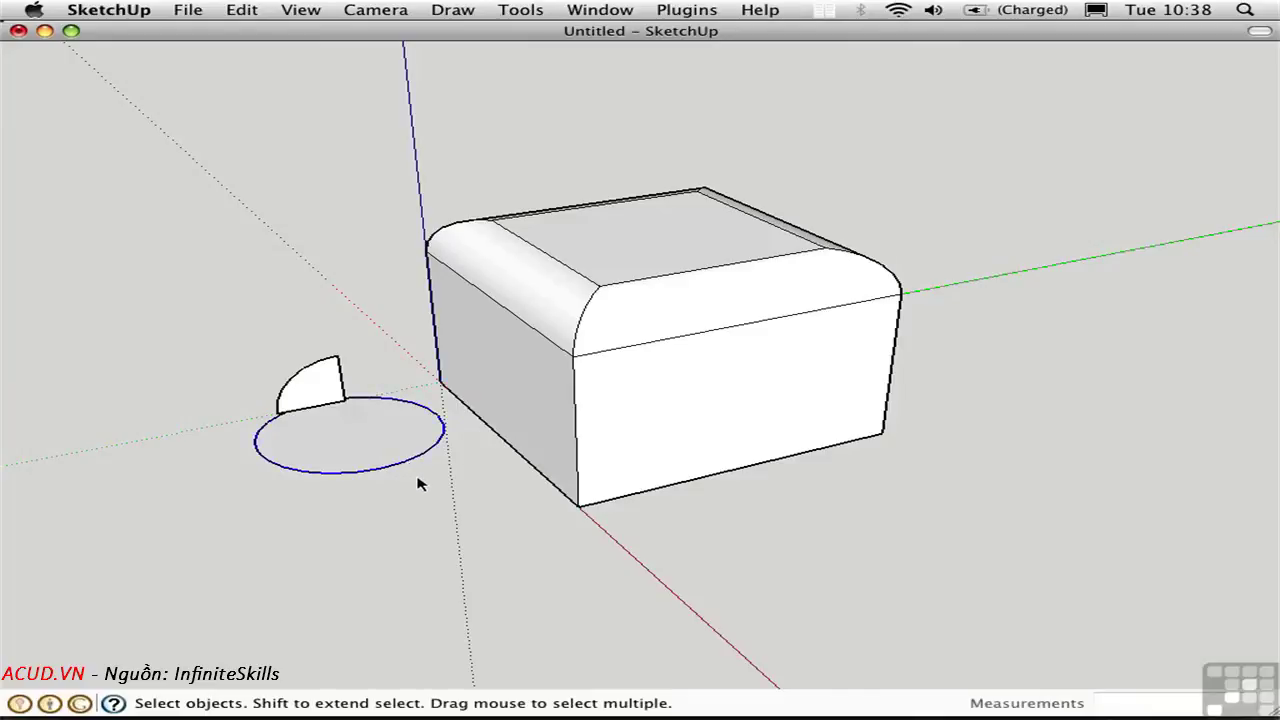
pyautogui.press('super+shift+i')
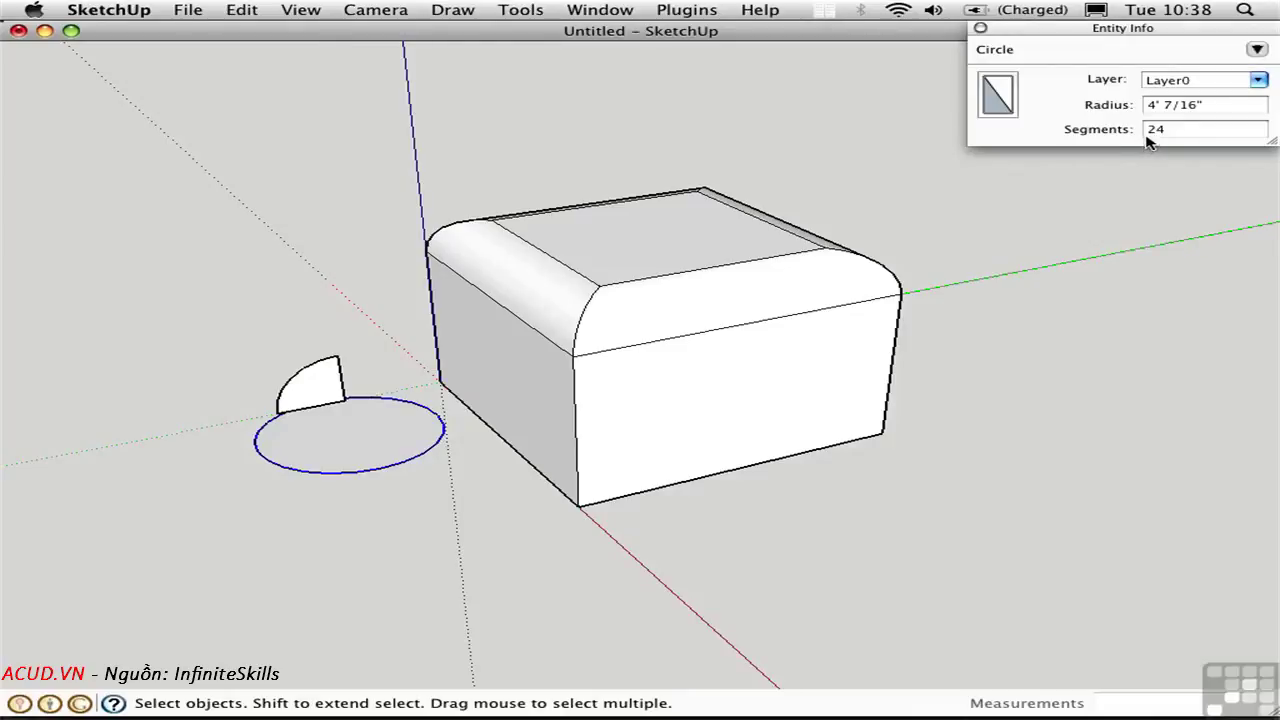
pyautogui.click(980, 28)
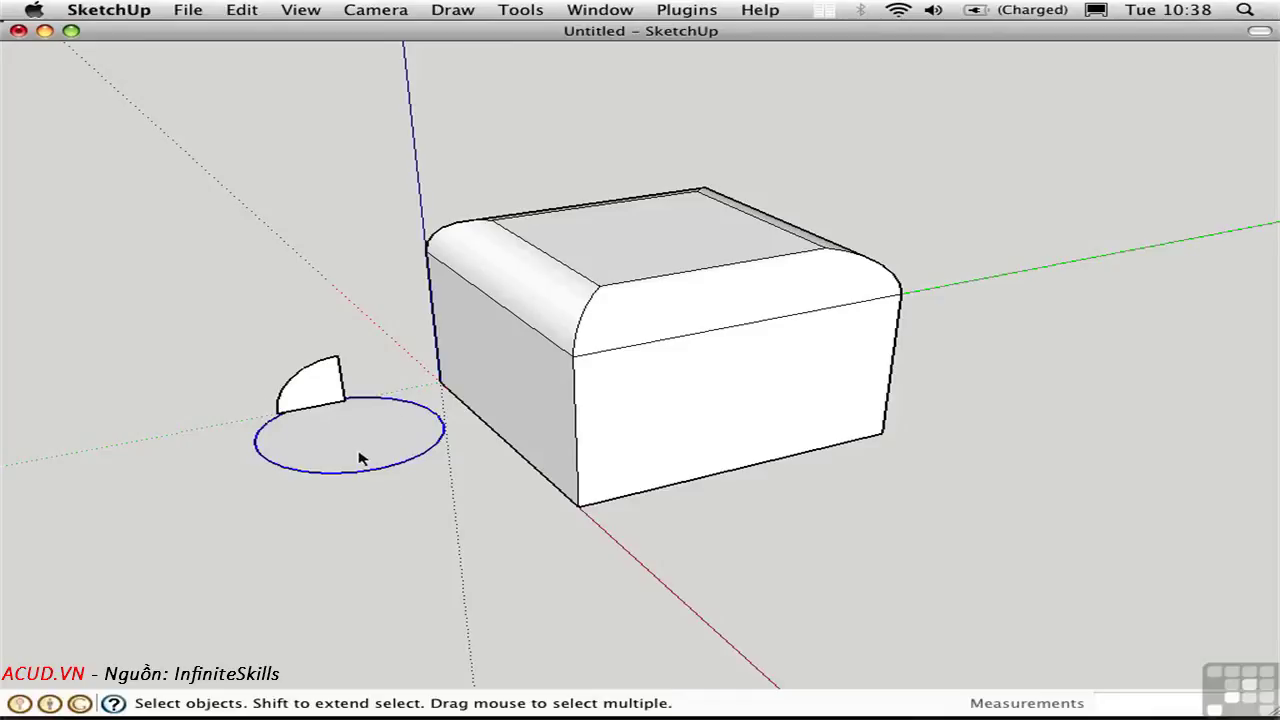
# Step: Sweep the quarter-round face around the circle with Follow Me to form a hemispherical dome
pyautogui.press('p')
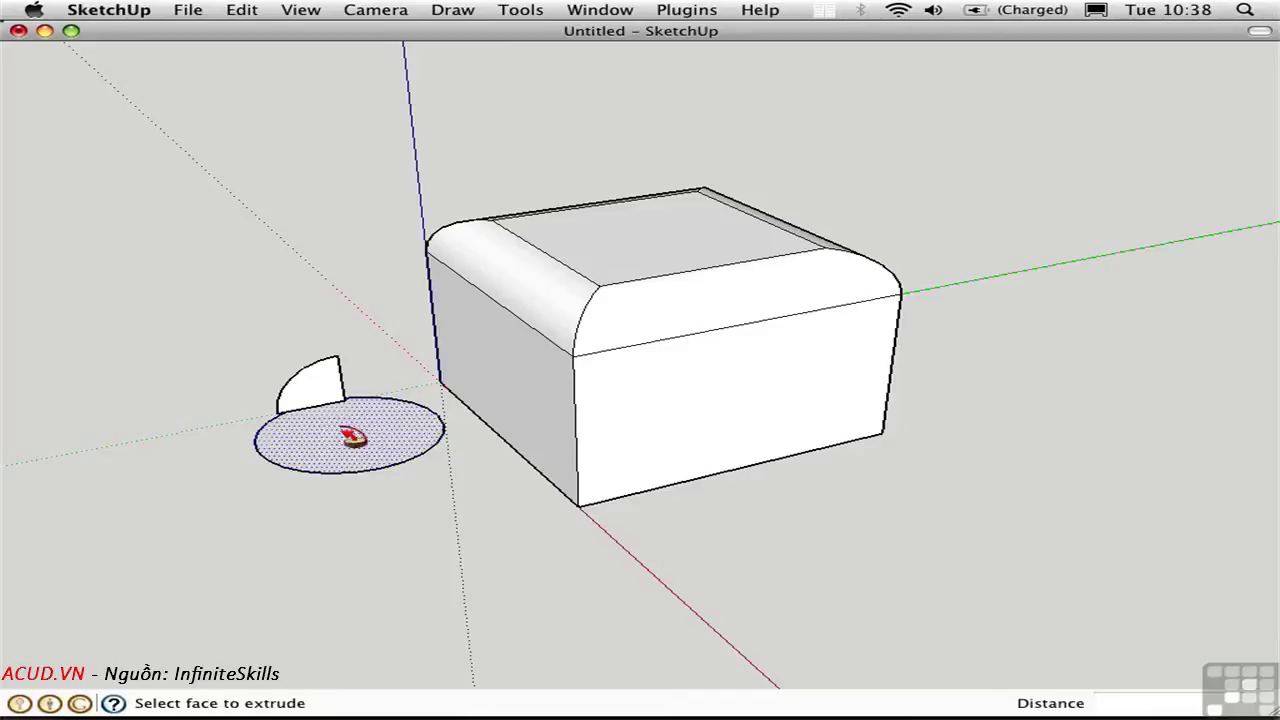
pyautogui.click(325, 393)
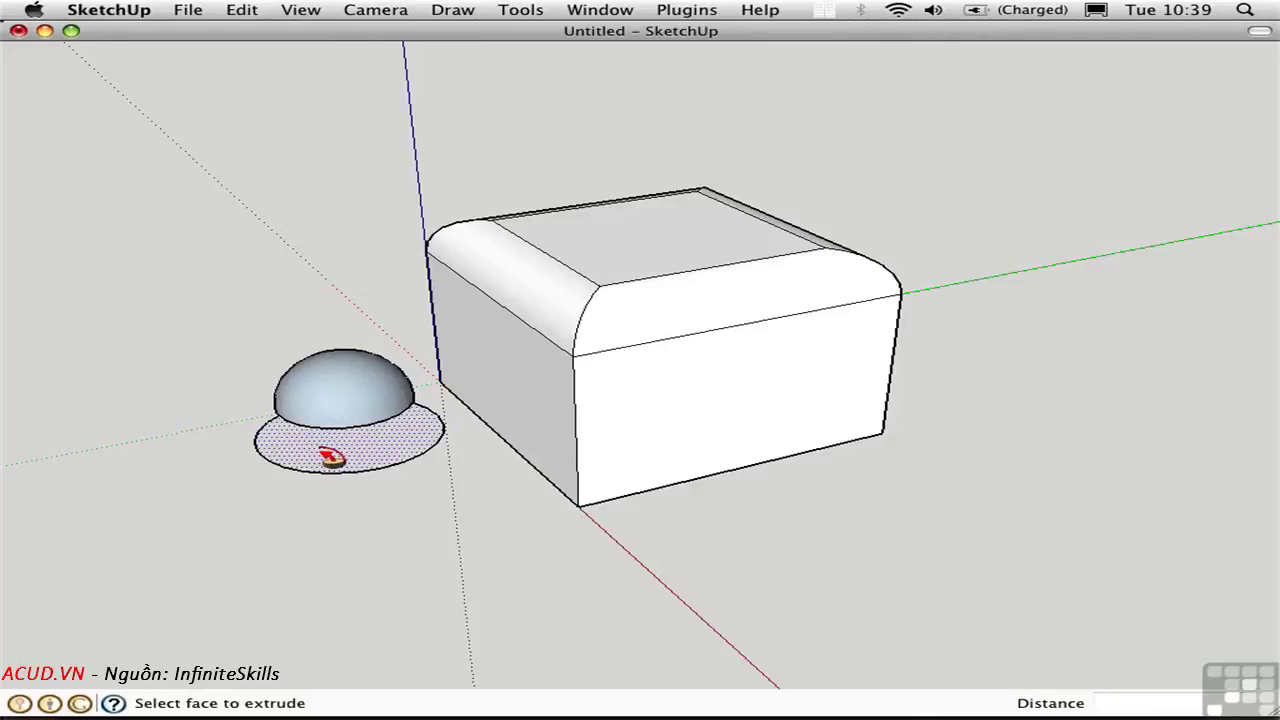
pyautogui.press('space')
# Step: Delete the circle face left underneath the dome
pyautogui.moveTo(200, 383); pyautogui.dragTo(405, 484, button='middle')
pyautogui.moveTo(420, 563); pyautogui.dragTo(345, 527)
pyautogui.press('Delete')
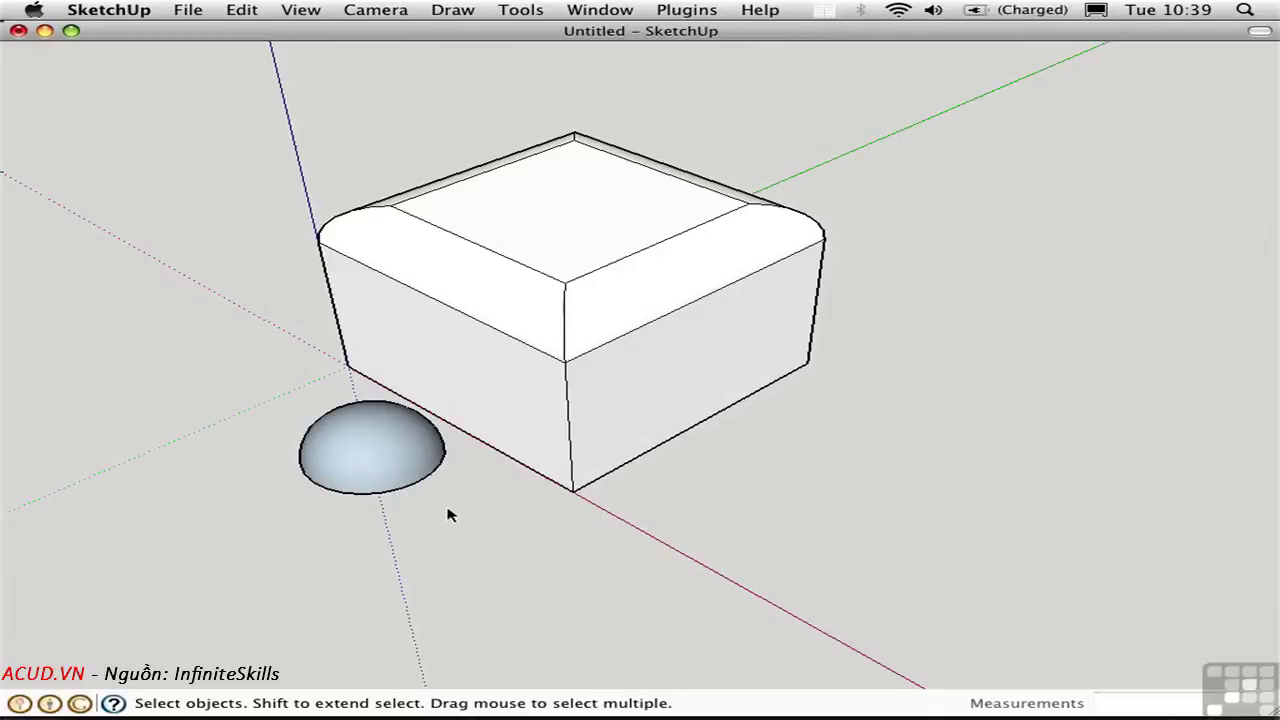
# Step: In Top view, zoom to the dome, reverse its faces, and turn on Hidden Geometry
pyautogui.press('super+2')
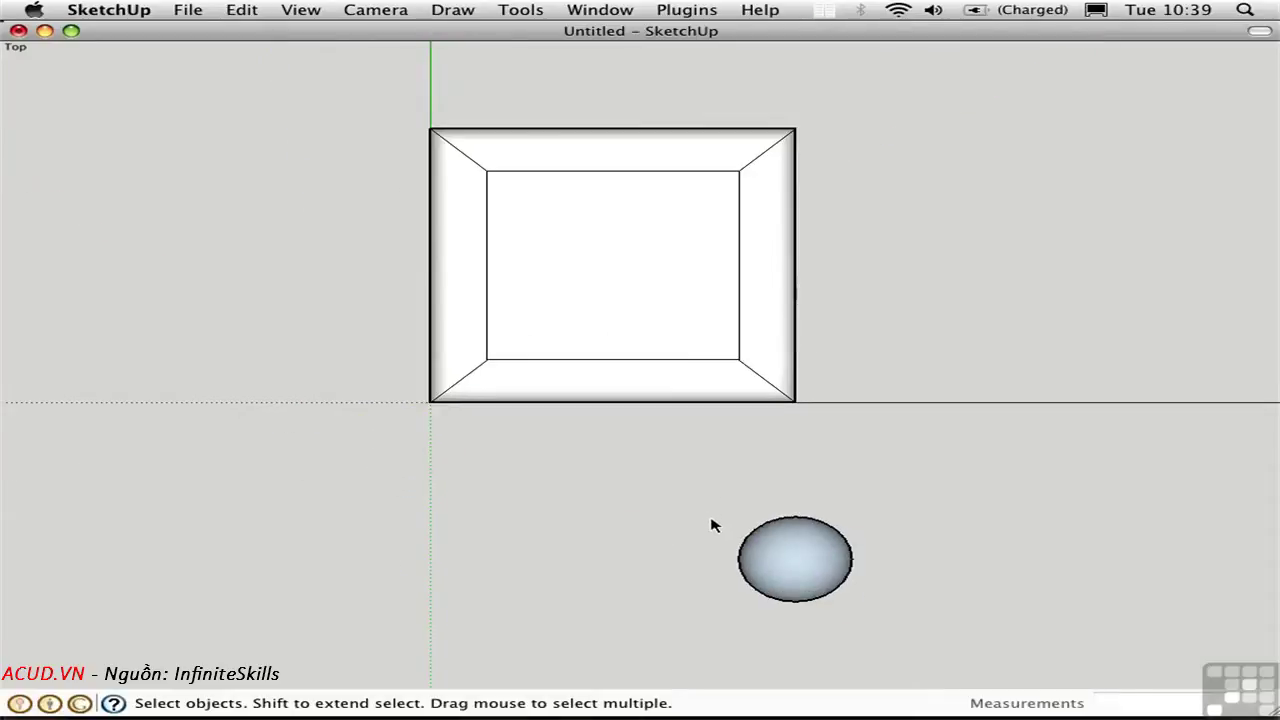
pyautogui.press('super+shift+w')
pyautogui.moveTo(700, 492); pyautogui.dragTo(896, 625)
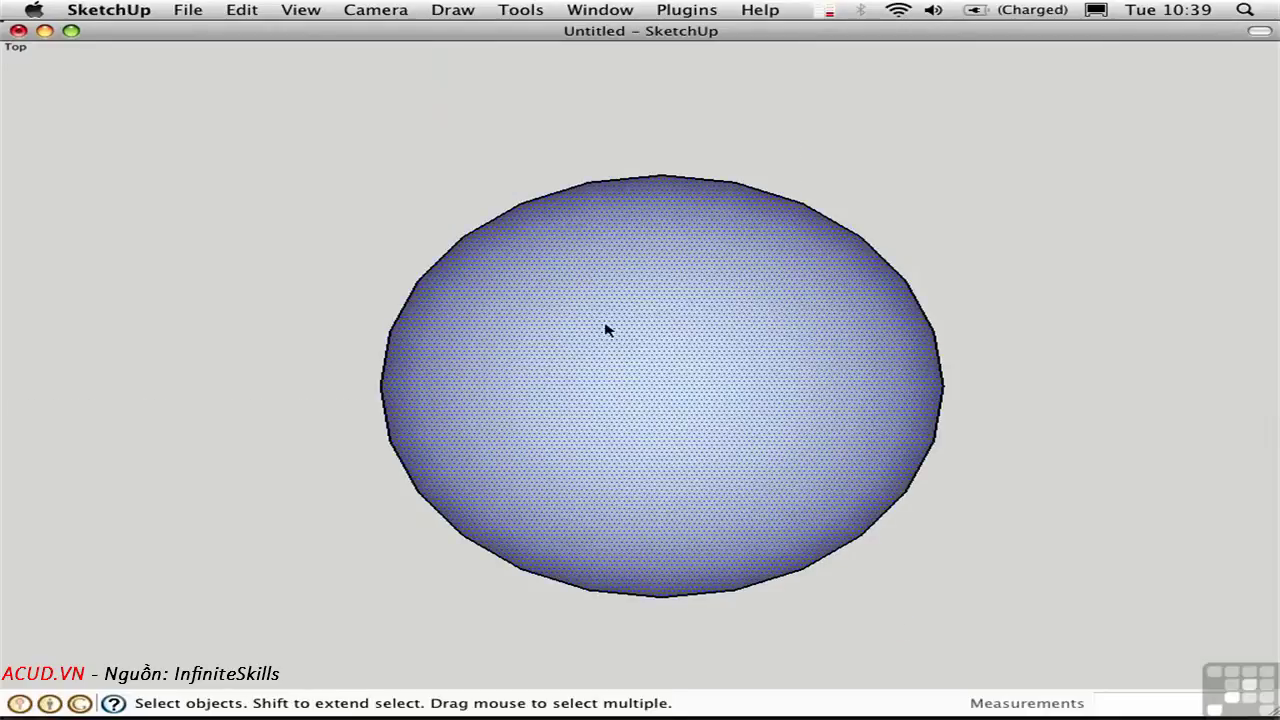
pyautogui.rightClick(598, 322)
pyautogui.click(658, 482)
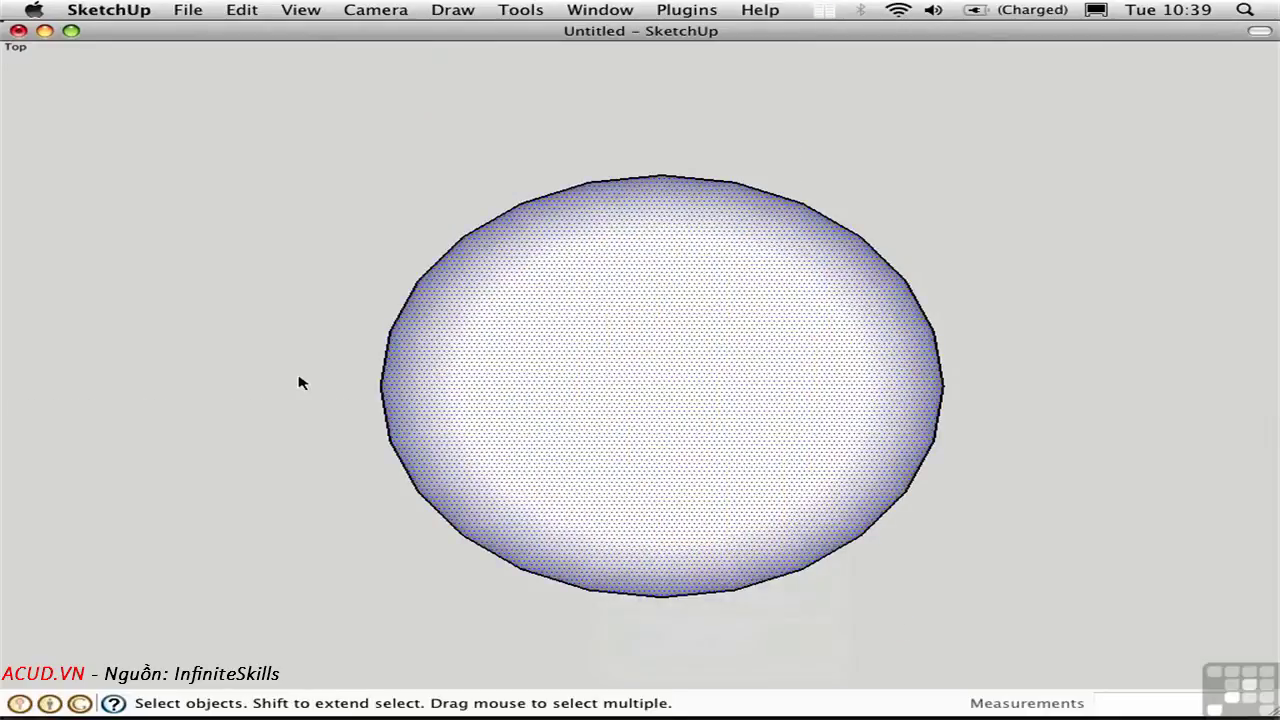
pyautogui.click(297, 9)
pyautogui.click(306, 79)
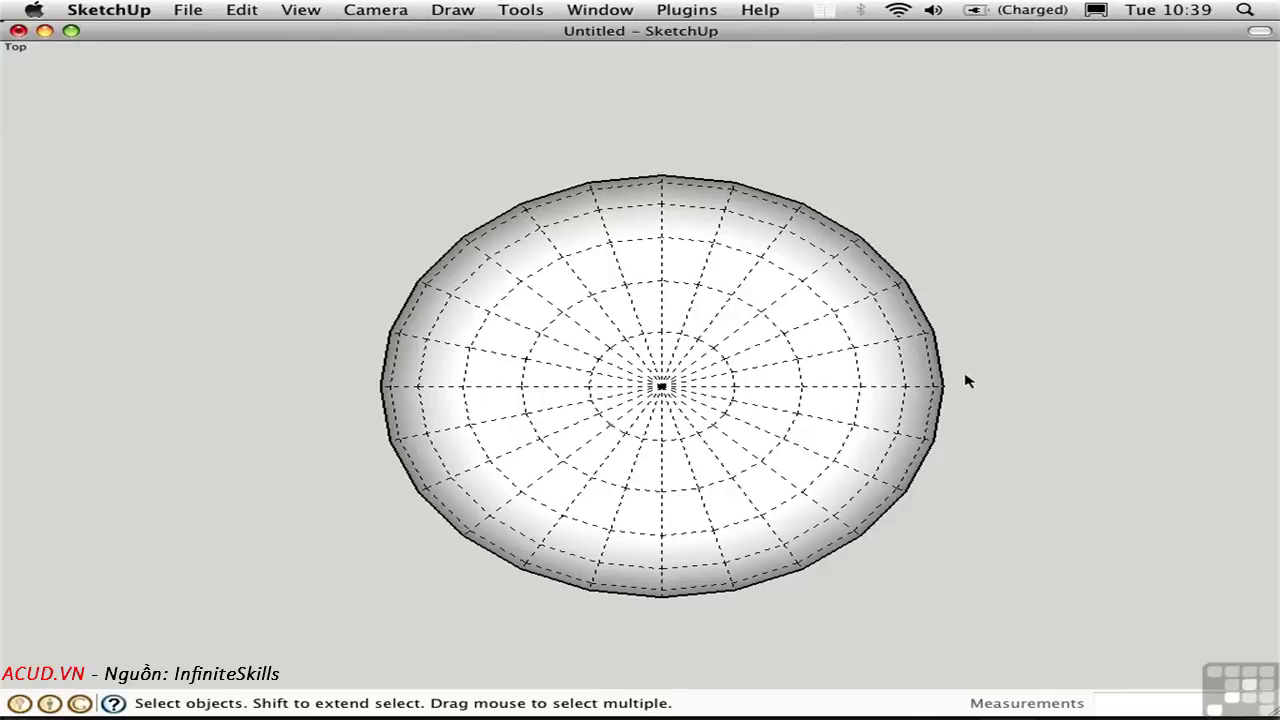
# Step: Delete the dome's upper half and then its left half, leaving a quarter-dome wedge
pyautogui.moveTo(966, 378); pyautogui.dragTo(282, 138)
pyautogui.press('Delete')
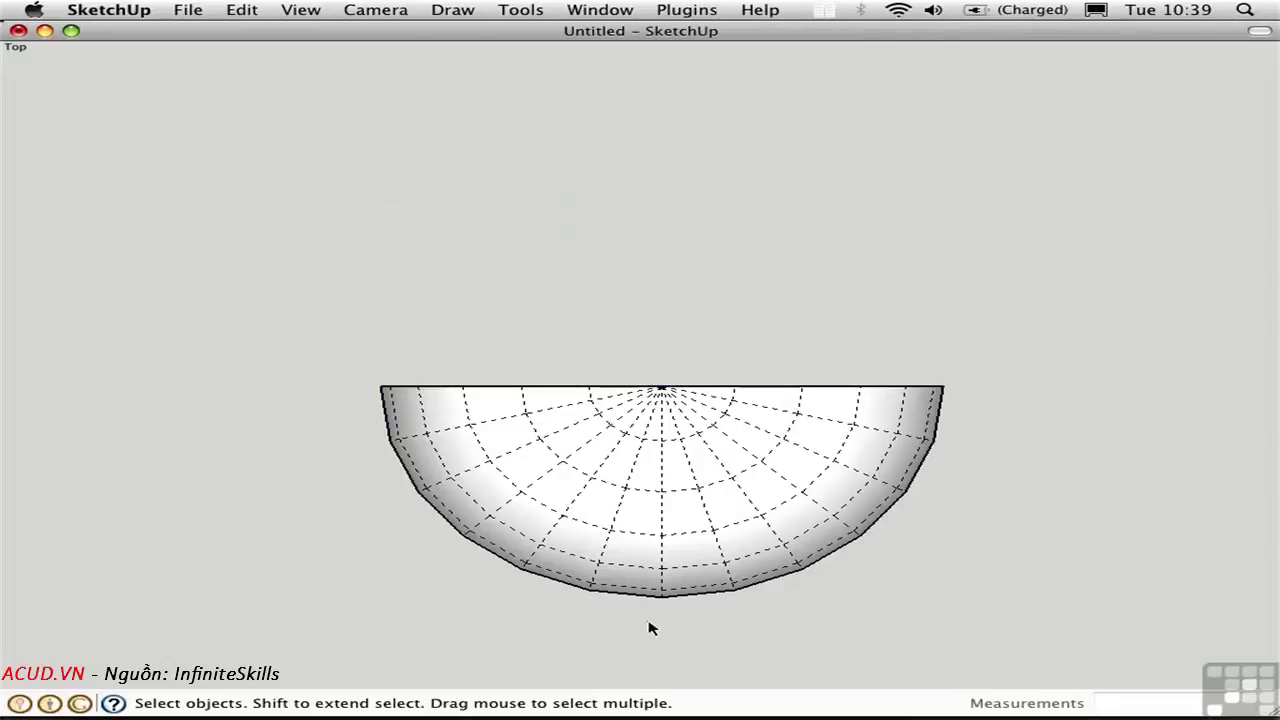
pyautogui.moveTo(649, 628); pyautogui.dragTo(238, 282)
pyautogui.press('Delete')
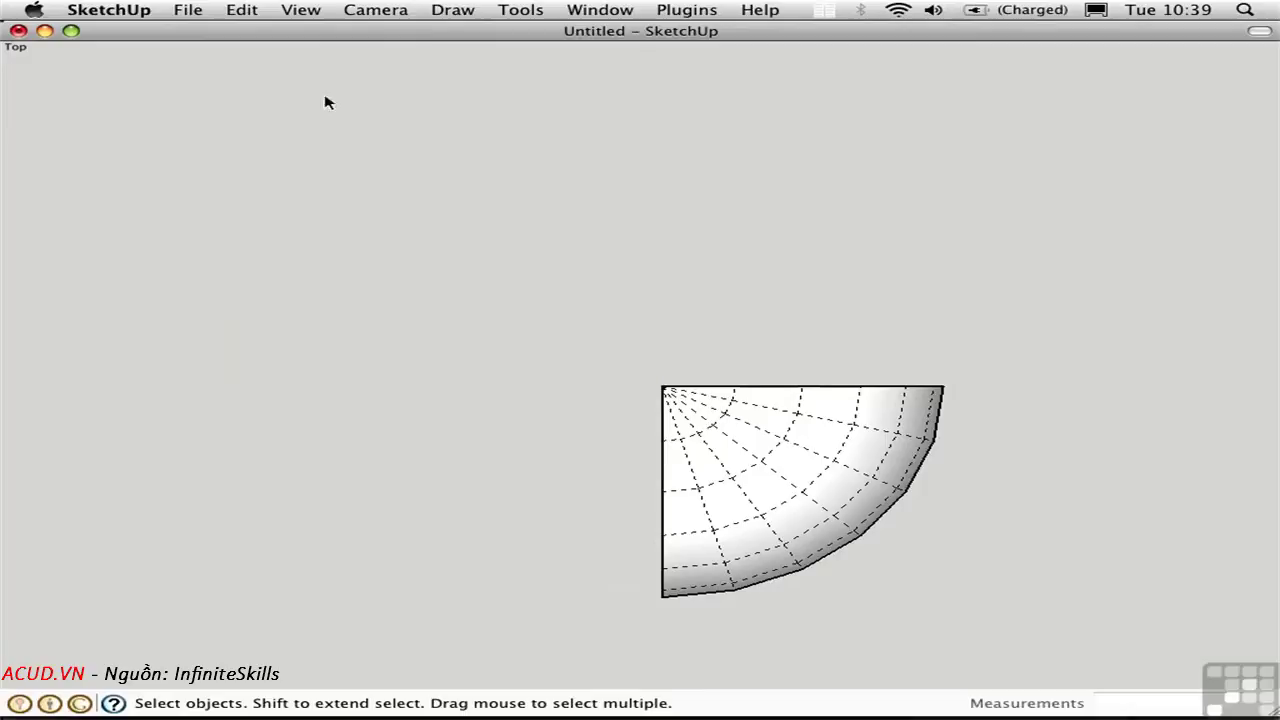
pyautogui.click(300, 10)
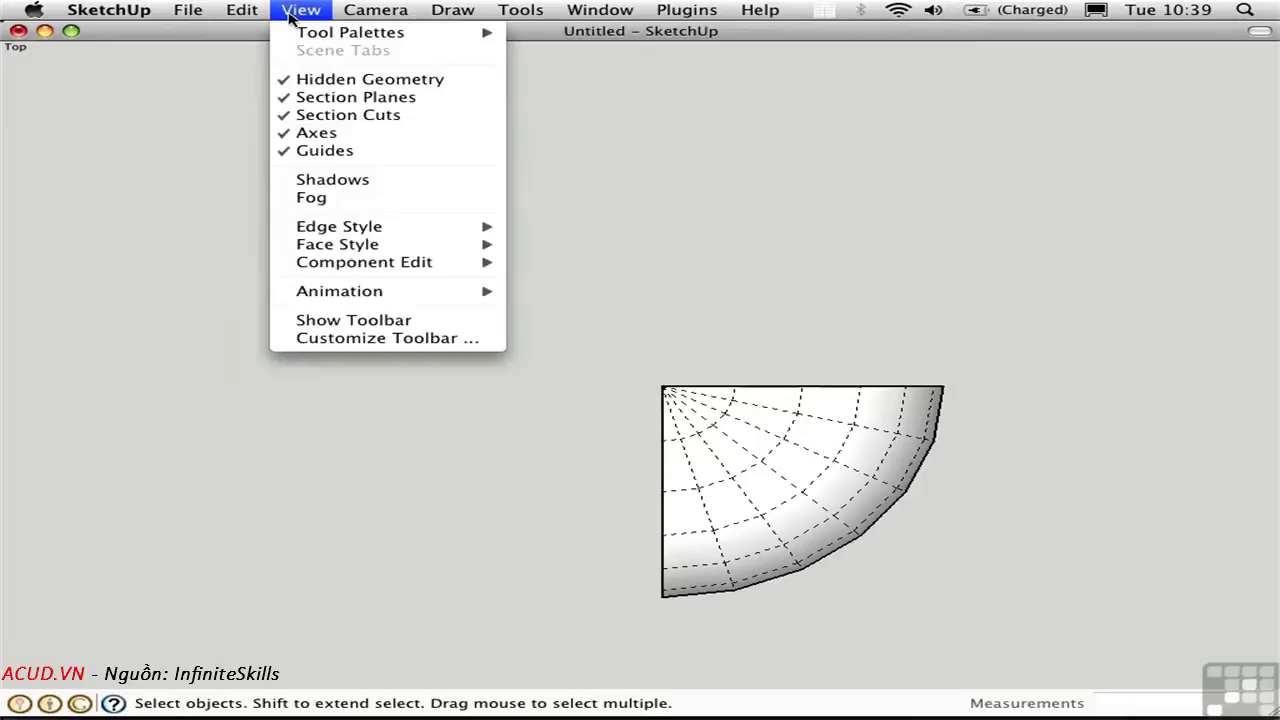
# Step: Turn off Hidden Geometry and move the quarter-dome by its tip onto the box's front top corner
pyautogui.click(308, 84)
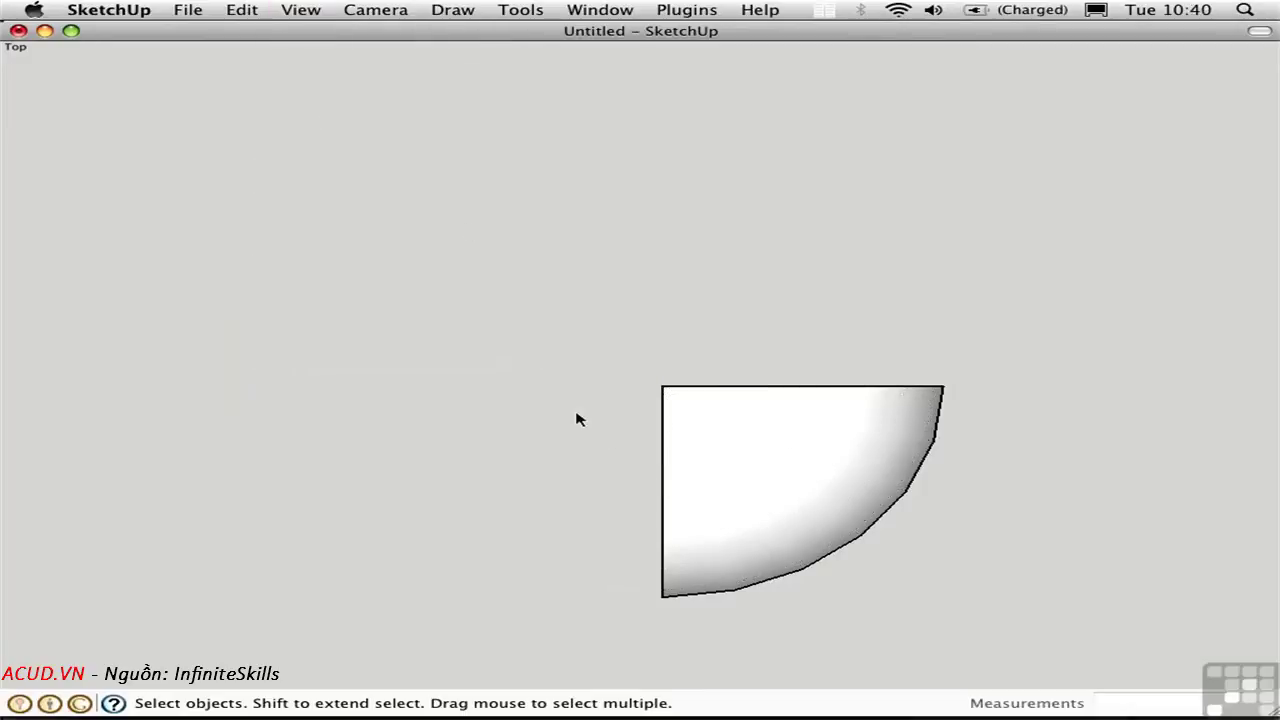
pyautogui.press('super+1')
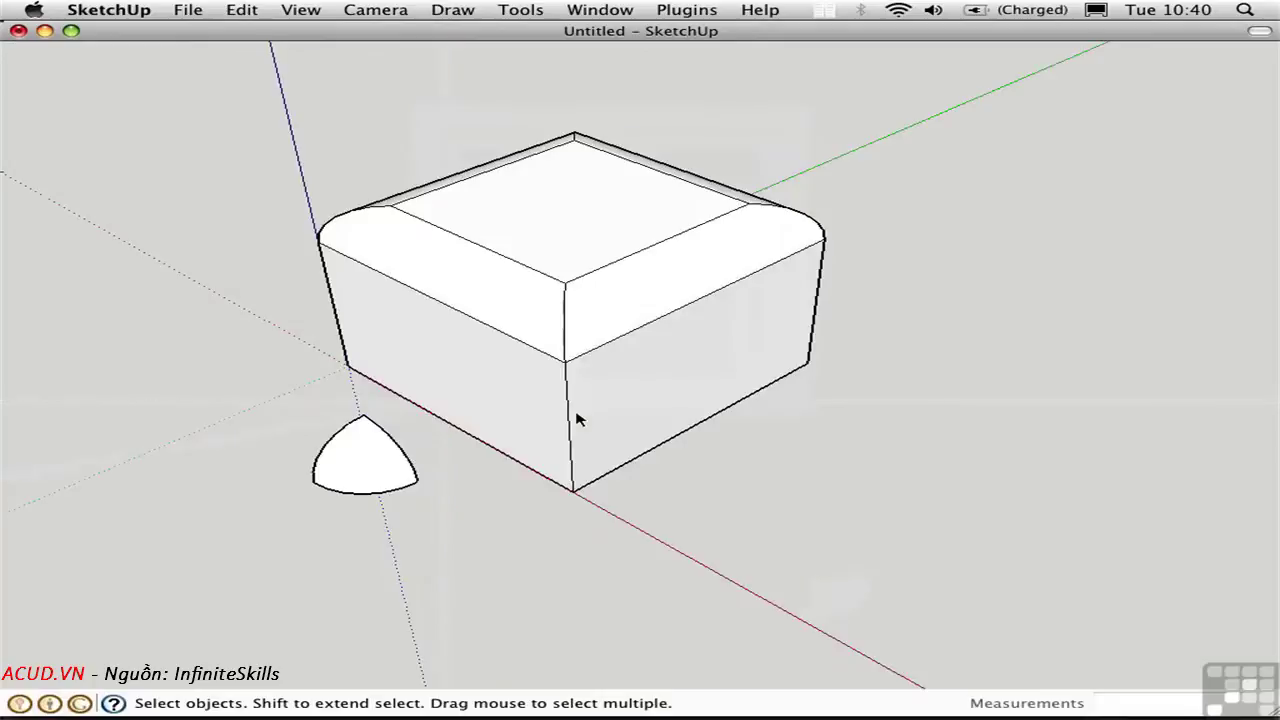
pyautogui.click(367, 467)
pyautogui.press('m')
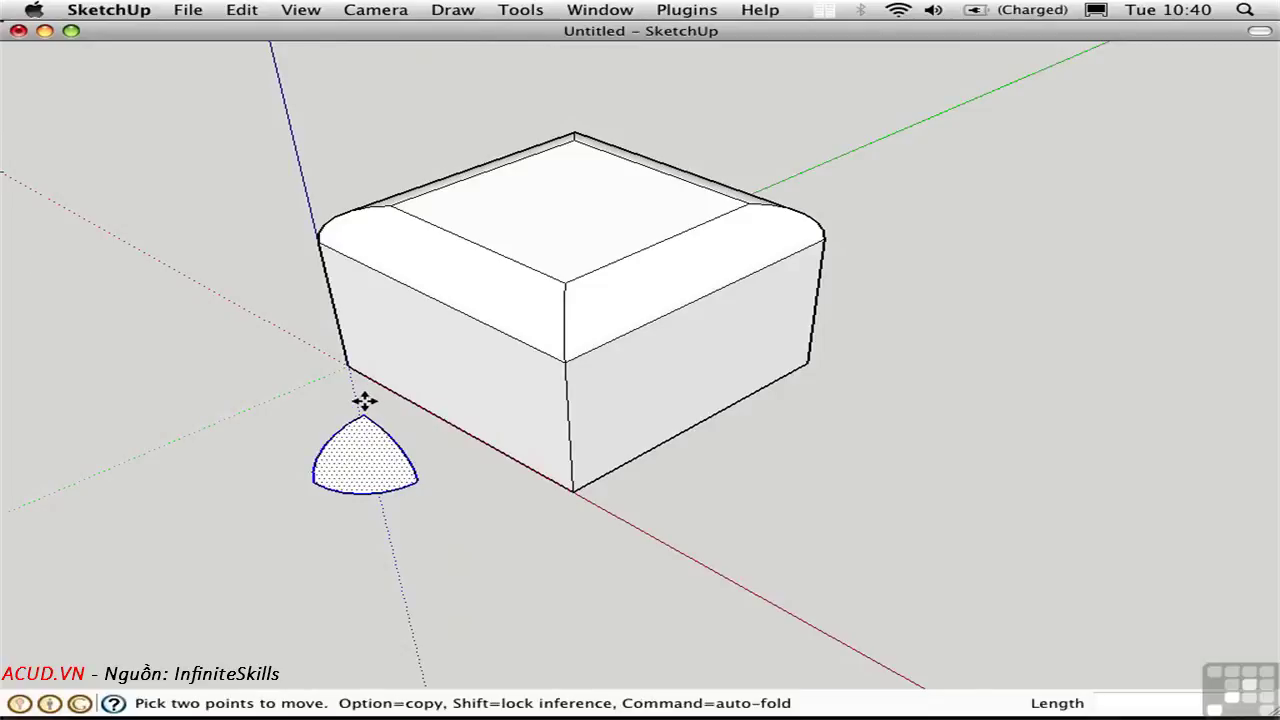
pyautogui.click(363, 414)
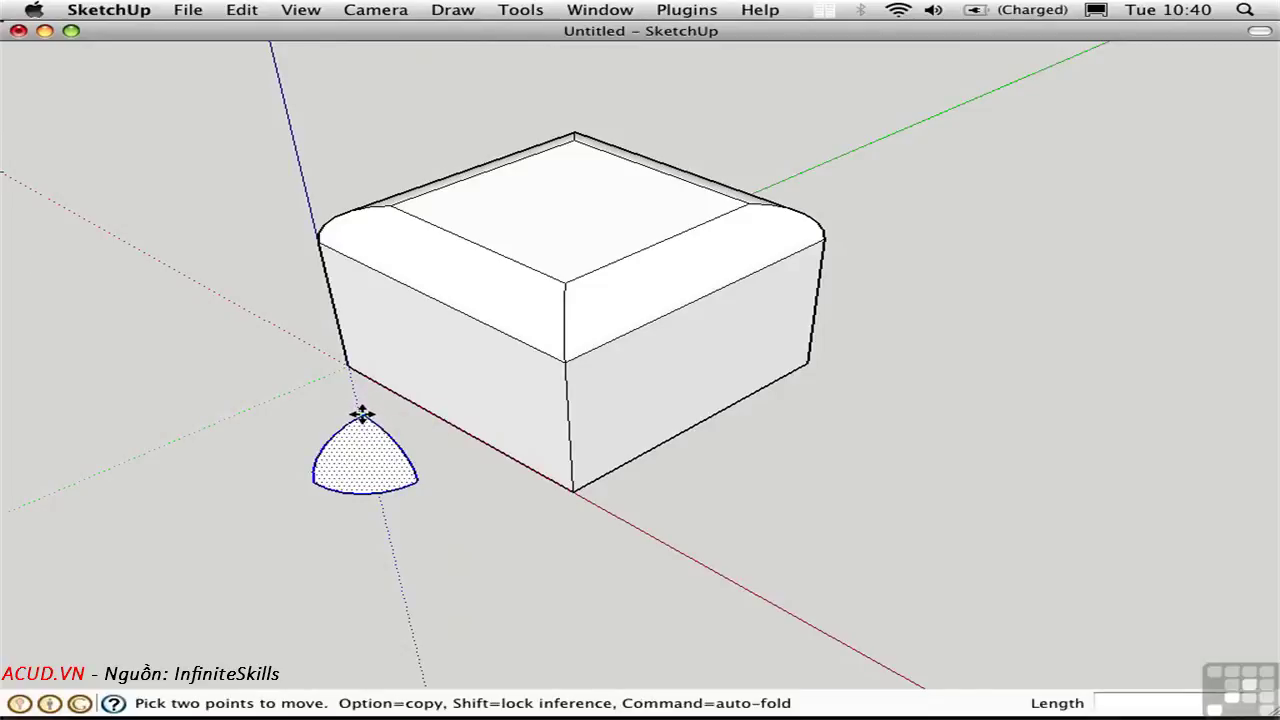
pyautogui.click(565, 282)
pyautogui.press('space')
pyautogui.click(763, 484)
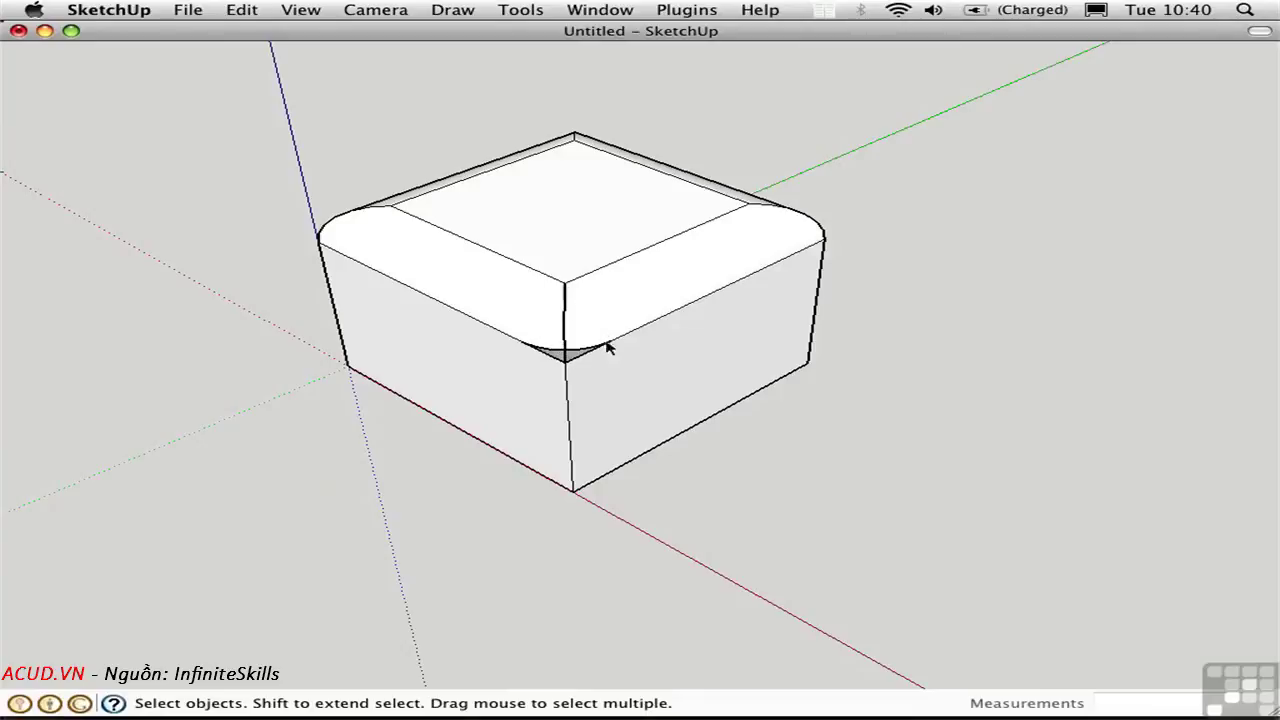
# Step: Close the front corner face with a line to the arc, then push it down through the box to round the vertical corner
pyautogui.moveTo(608, 349); pyautogui.dragTo(529, 343, button='middle')
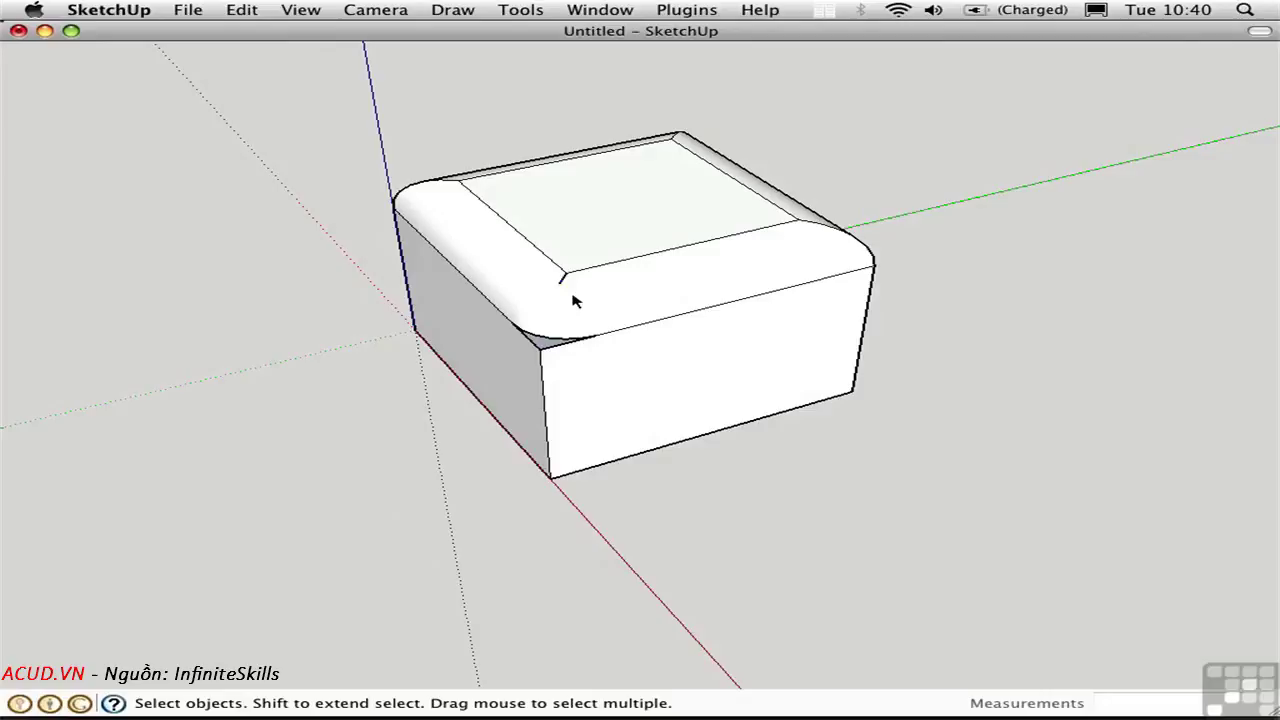
pyautogui.moveTo(566, 382)
pyautogui.mouseDown(button='middle')
pyautogui.moveTo(529, 420)
pyautogui.moveTo(537, 457)
pyautogui.moveTo(543, 374)
pyautogui.mouseUp(button='middle')
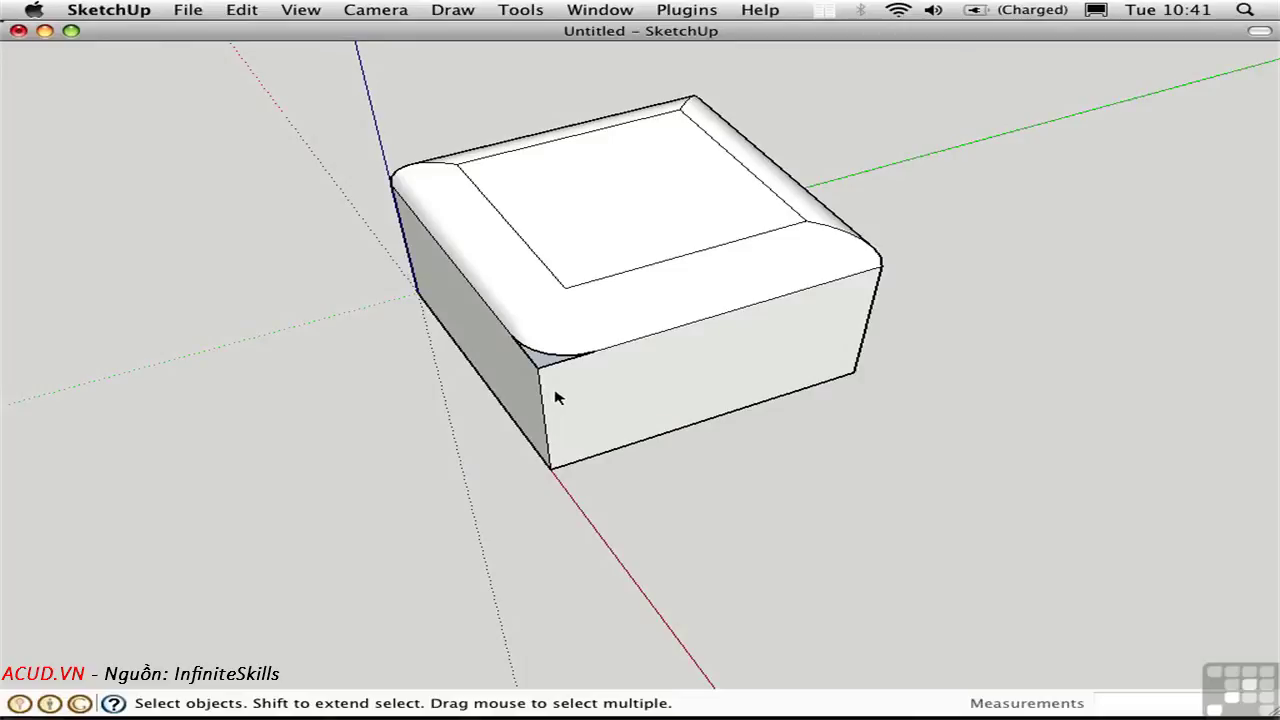
pyautogui.press('l')
pyautogui.click(537, 368)
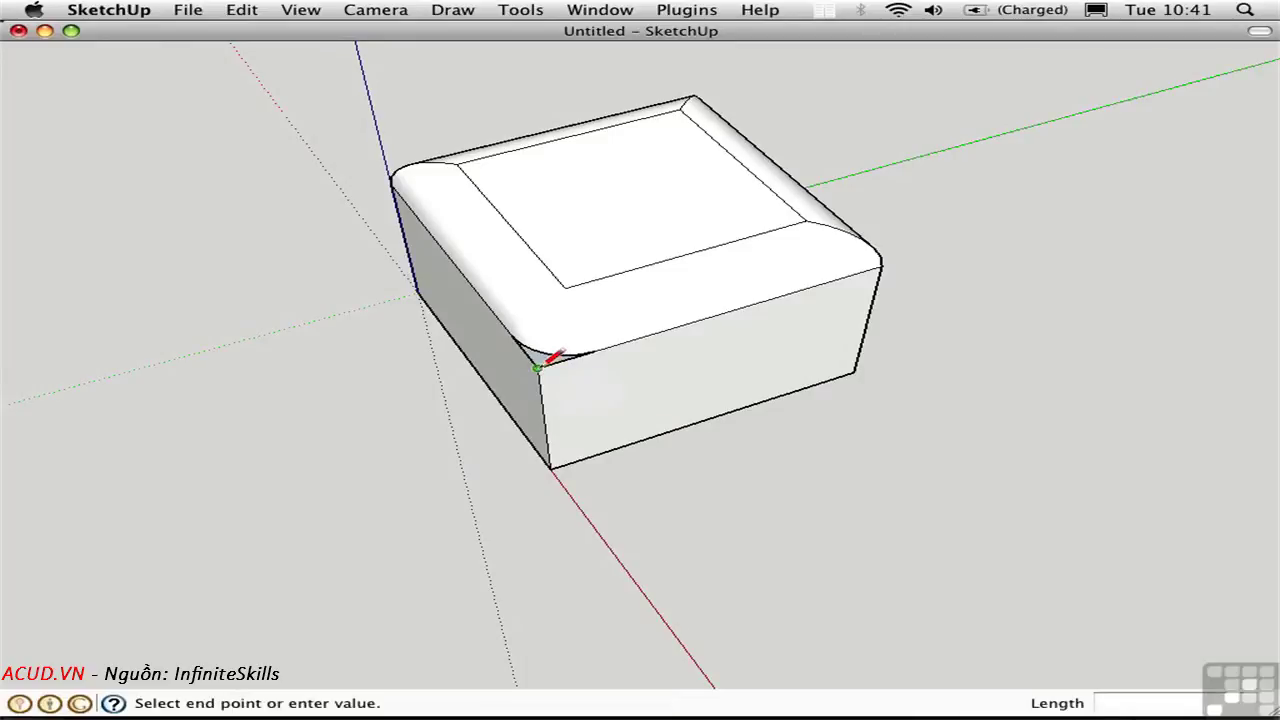
pyautogui.click(597, 350)
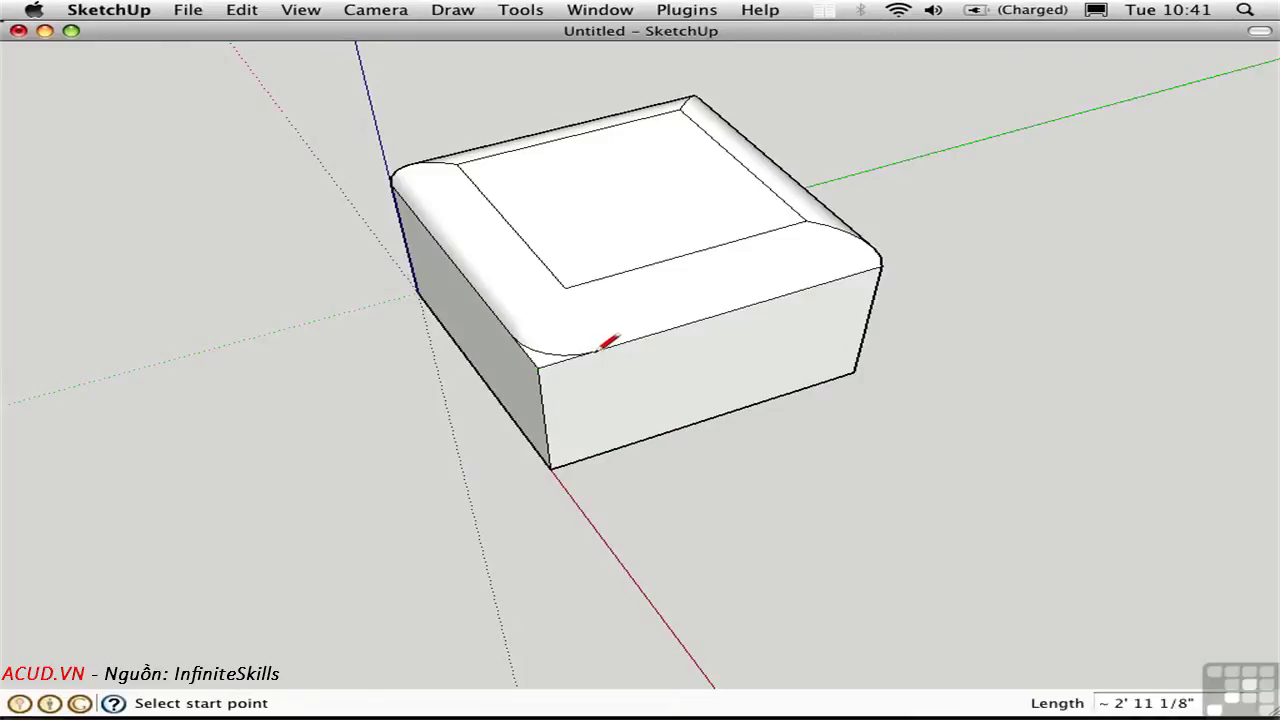
pyautogui.press('space')
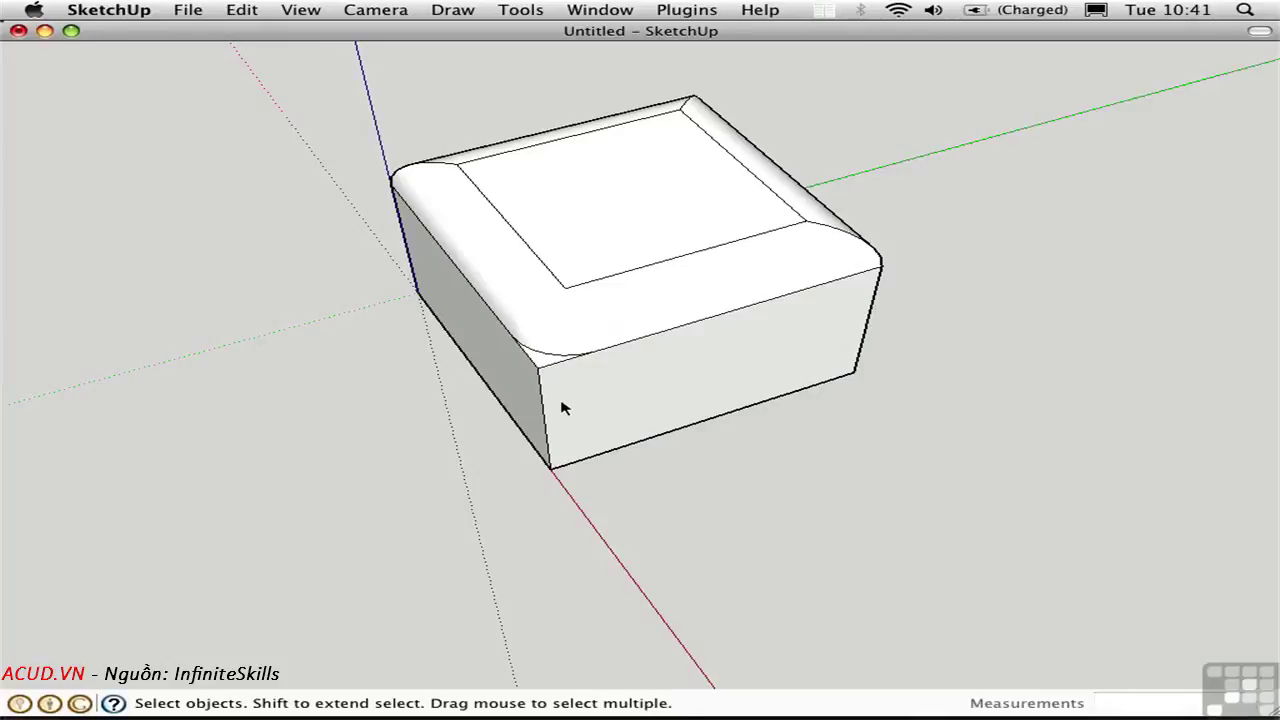
pyautogui.press('p')
pyautogui.moveTo(557, 366); pyautogui.dragTo(568, 486)
pyautogui.press('space')
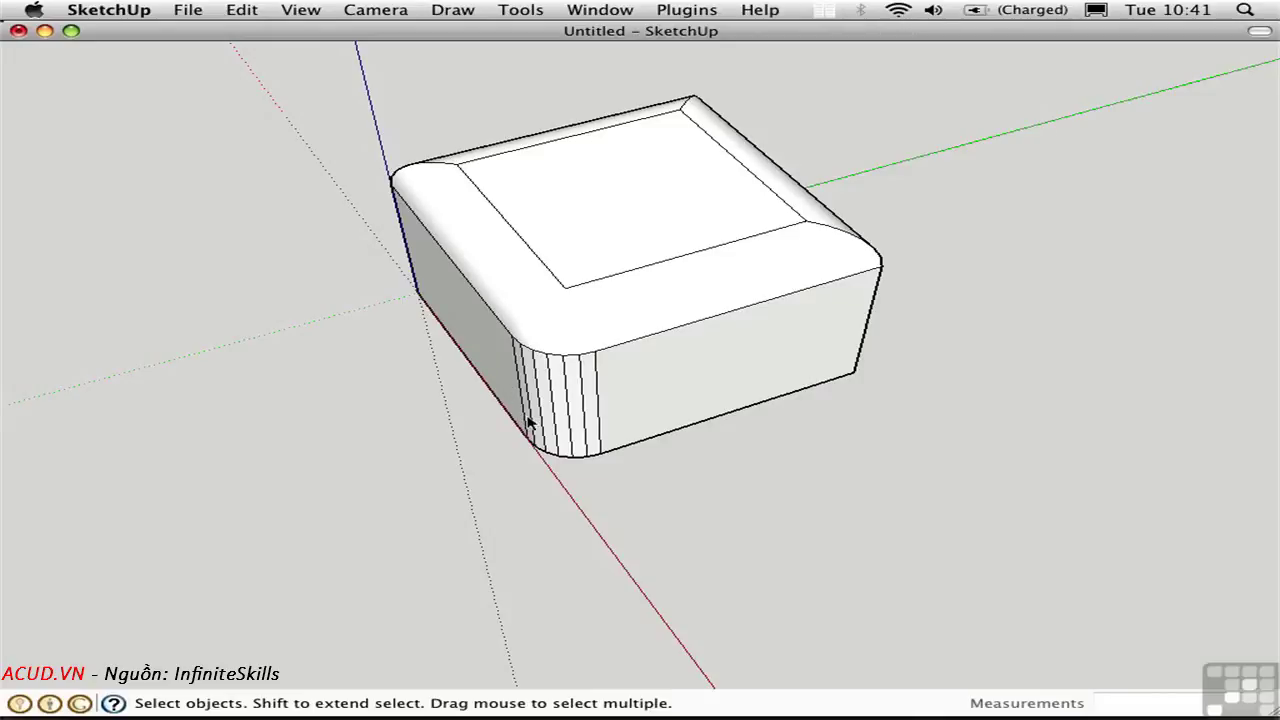
# Step: Draw a large rectangle and push/pull it up into a tall cutting box
pyautogui.moveTo(524, 413); pyautogui.dragTo(480, 427, button='middle')
pyautogui.press('r')
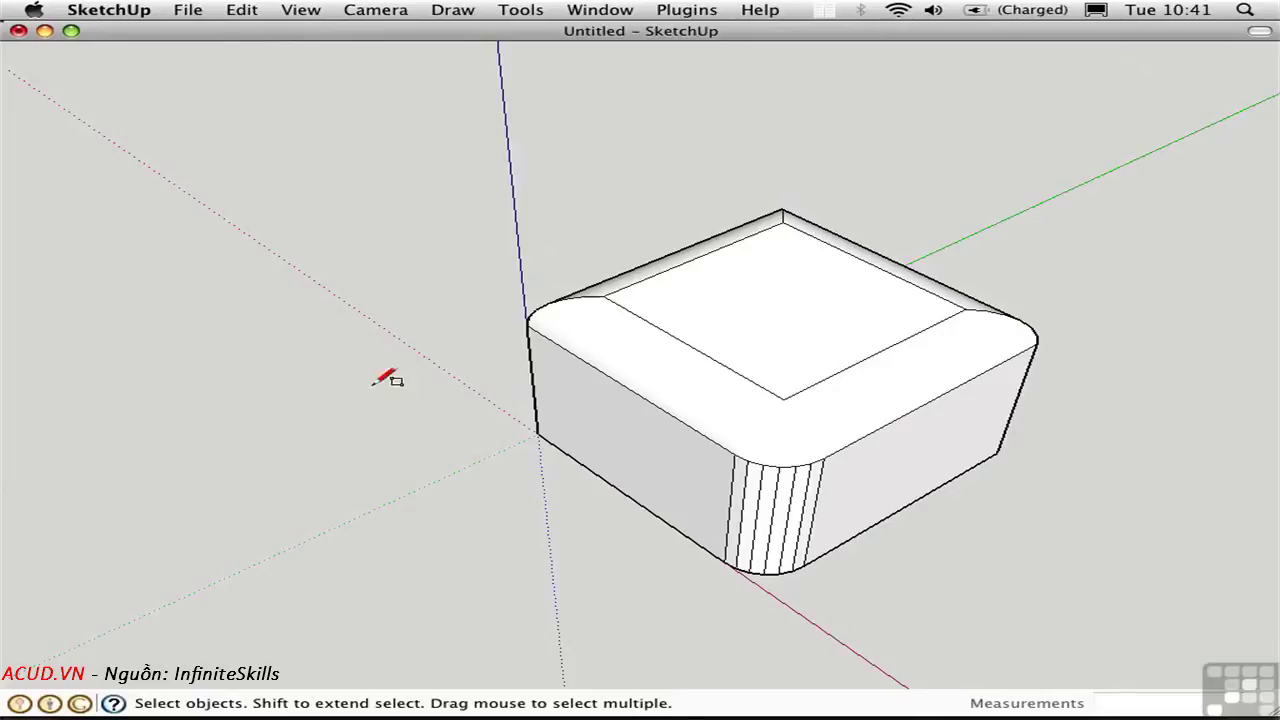
pyautogui.click(240, 391)
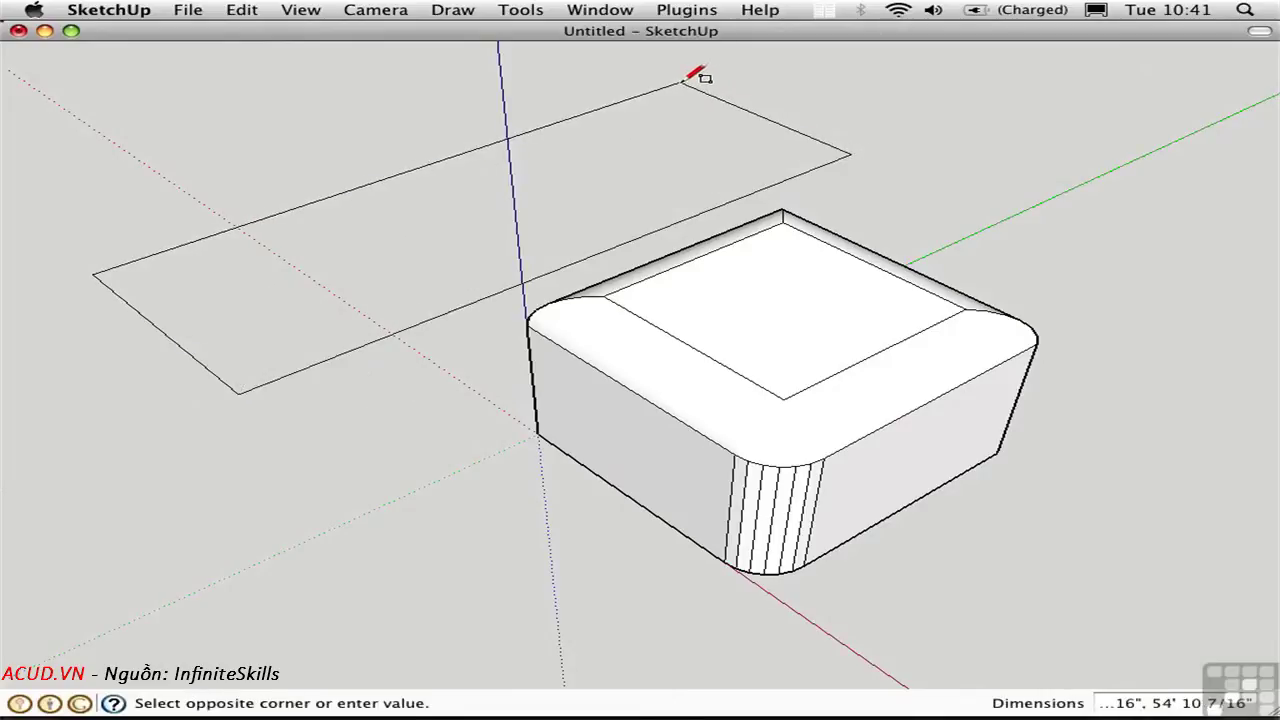
pyautogui.click(680, 84)
pyautogui.press('p')
pyautogui.moveTo(258, 368); pyautogui.dragTo(206, 155)
pyautogui.press('space')
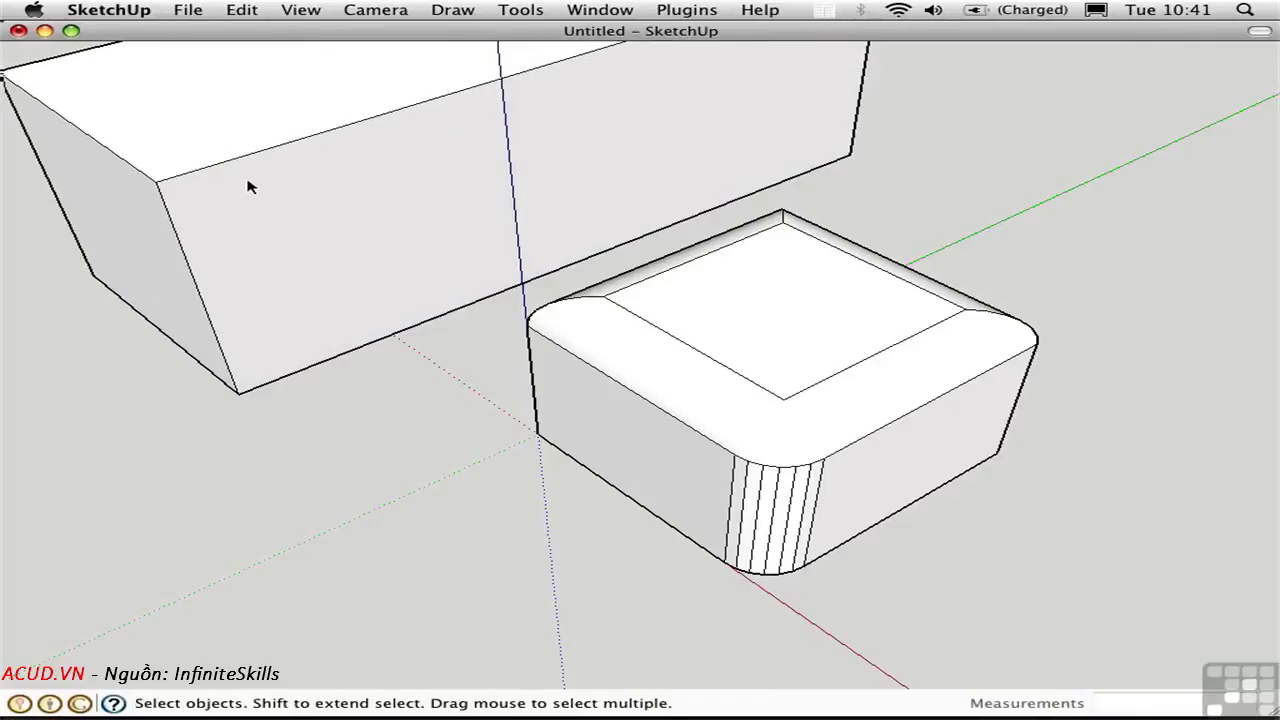
# Step: Move the tall box onto the rounded box's top-edge midpoint and Intersect it with Model
pyautogui.tripleClick(256, 192)
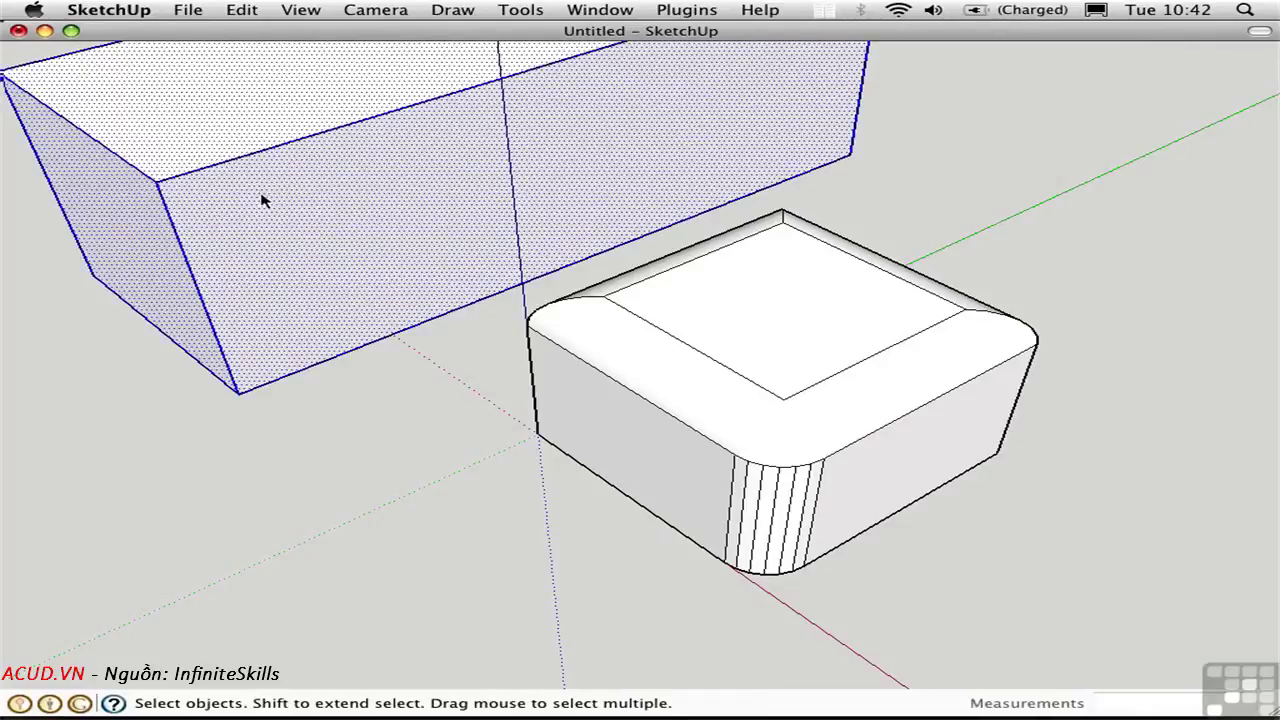
pyautogui.press('m')
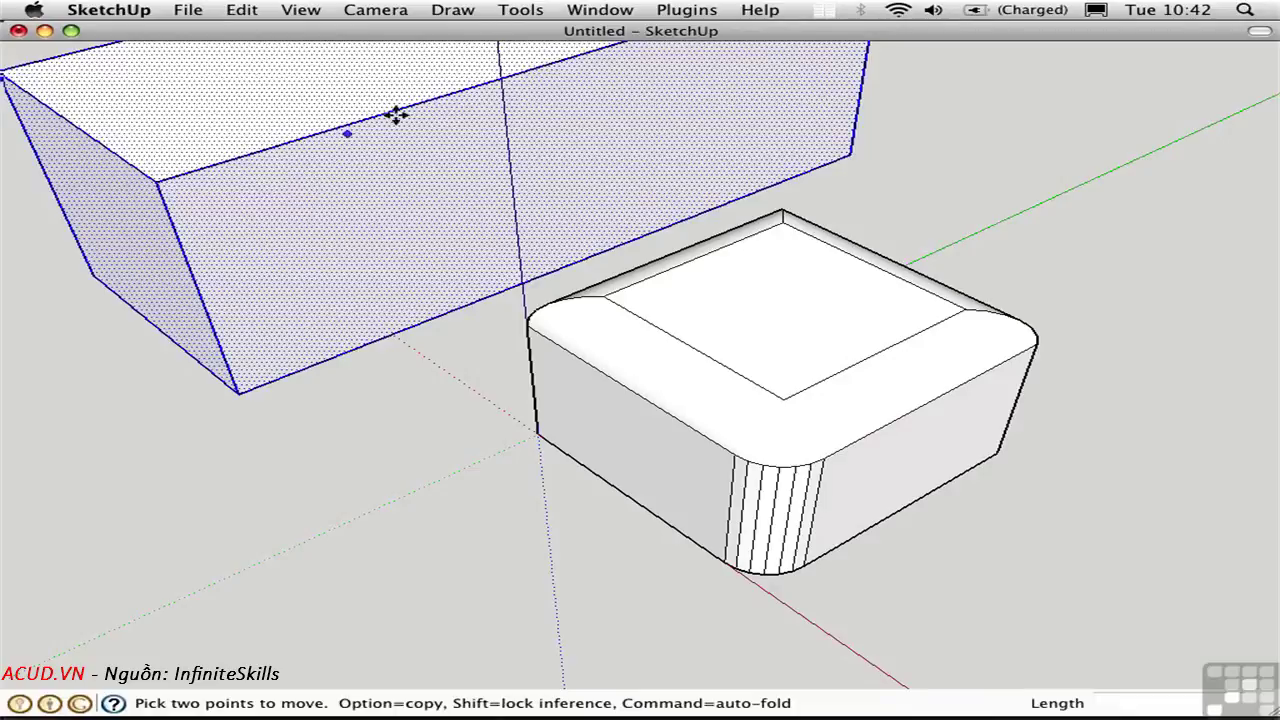
pyautogui.click(522, 72)
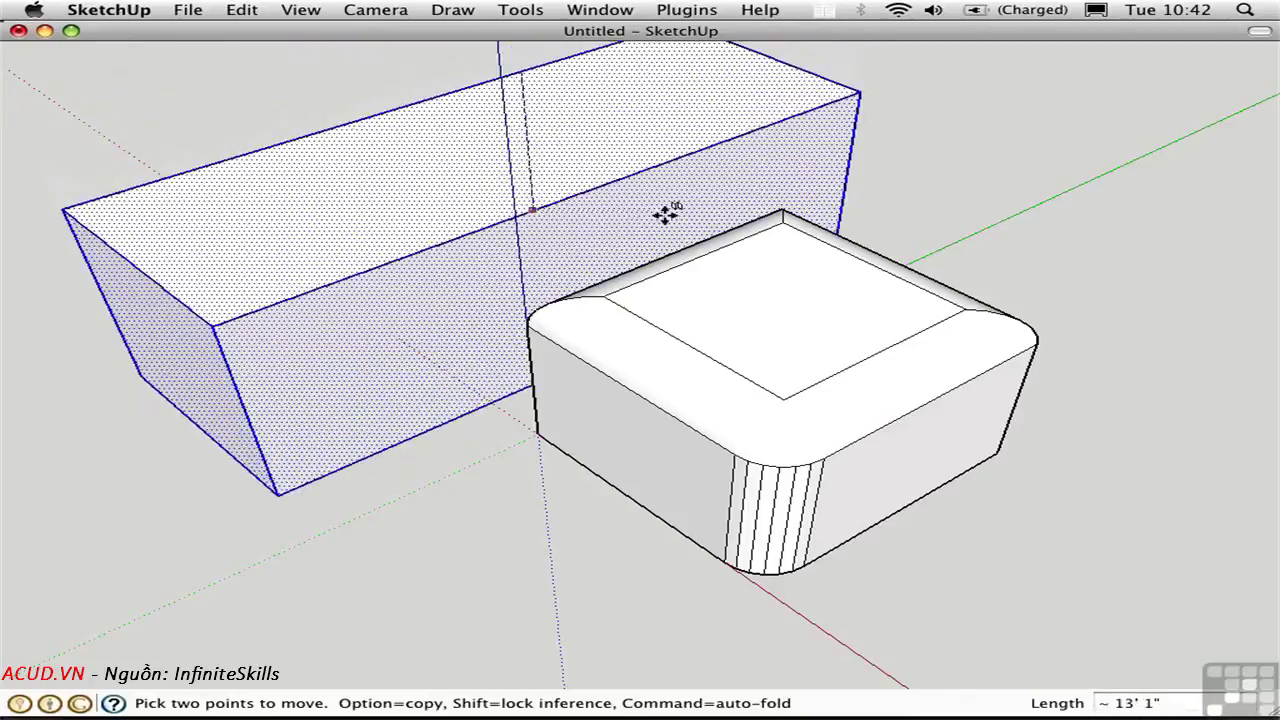
pyautogui.click(735, 228)
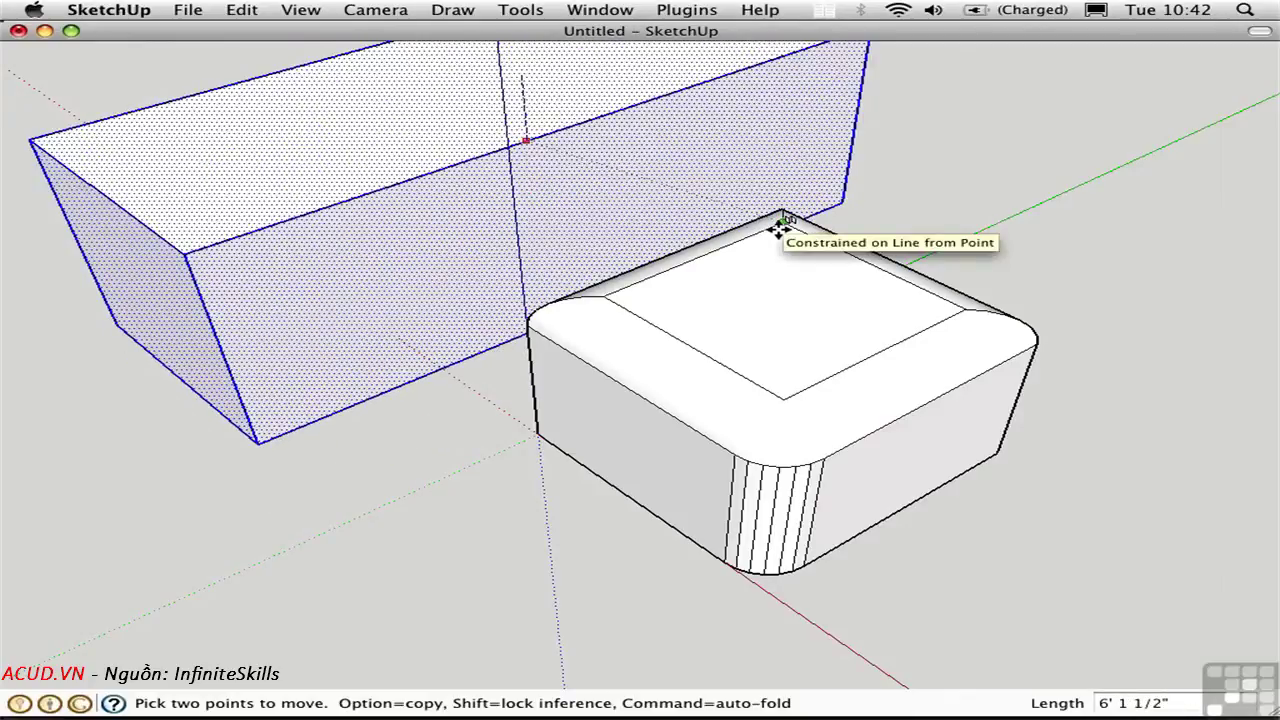
pyautogui.moveTo(366, 466); pyautogui.dragTo(360, 371, button='middle')
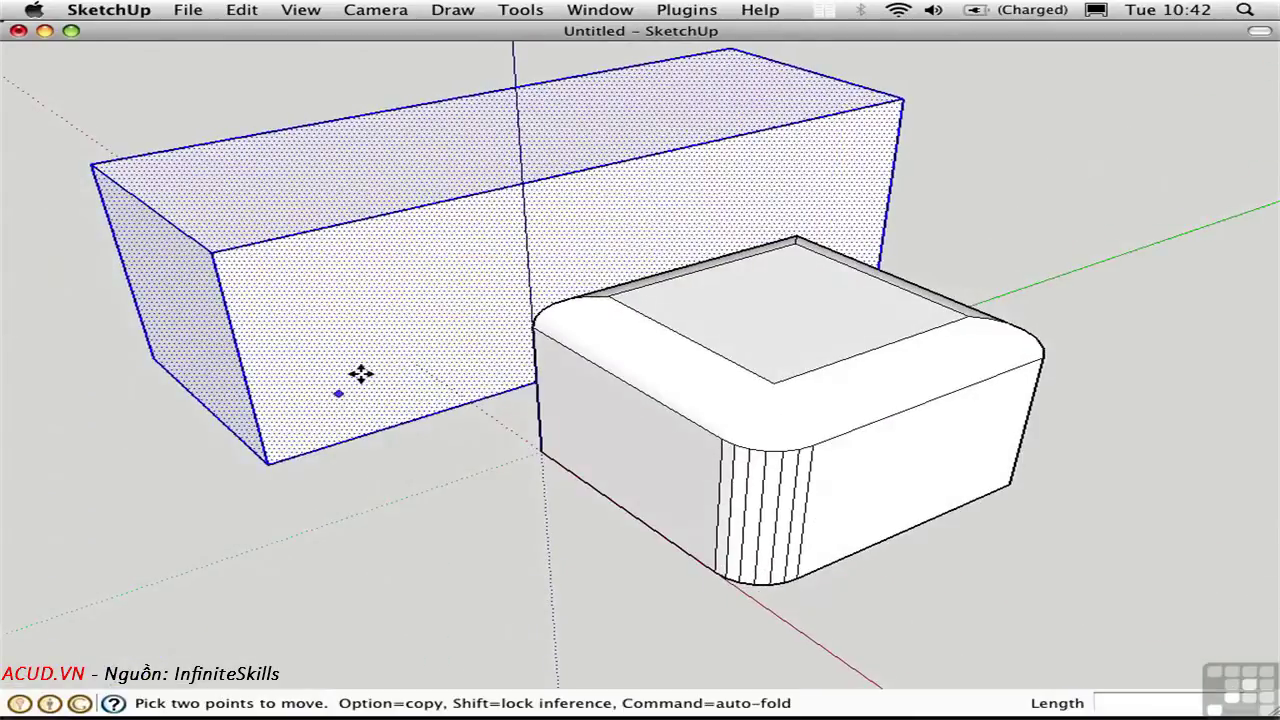
pyautogui.click(563, 174)
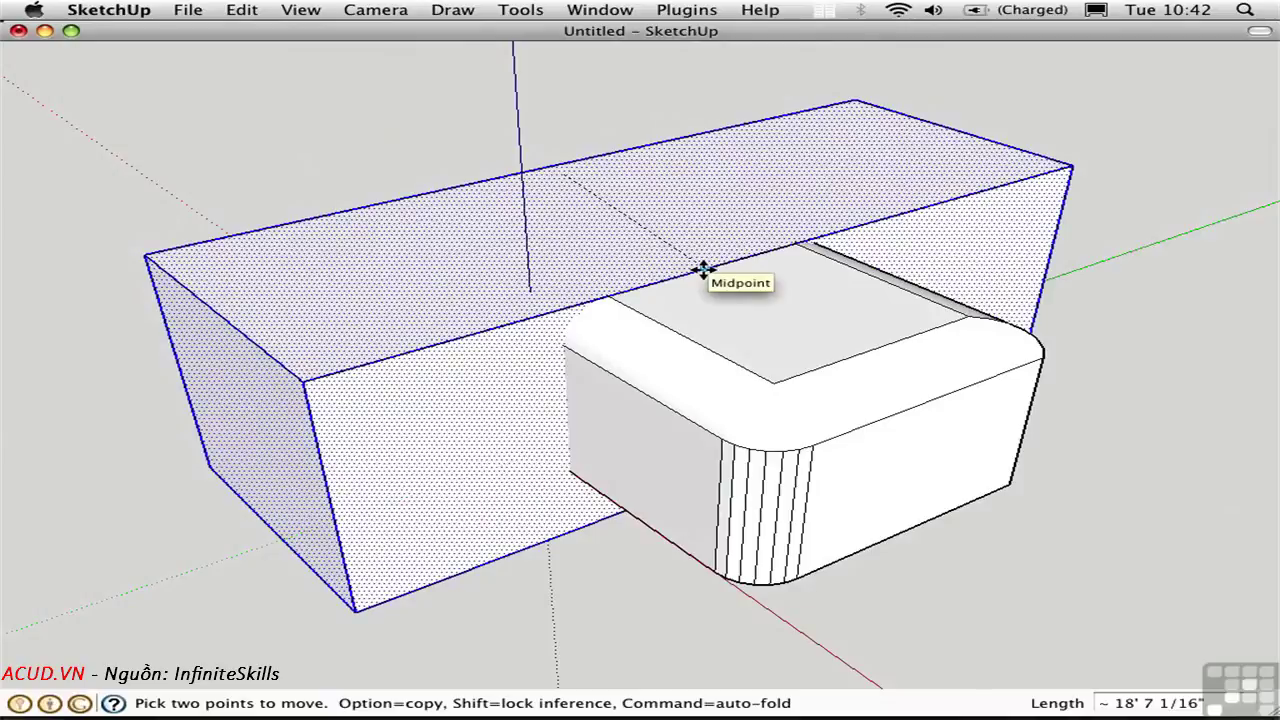
pyautogui.click(703, 270)
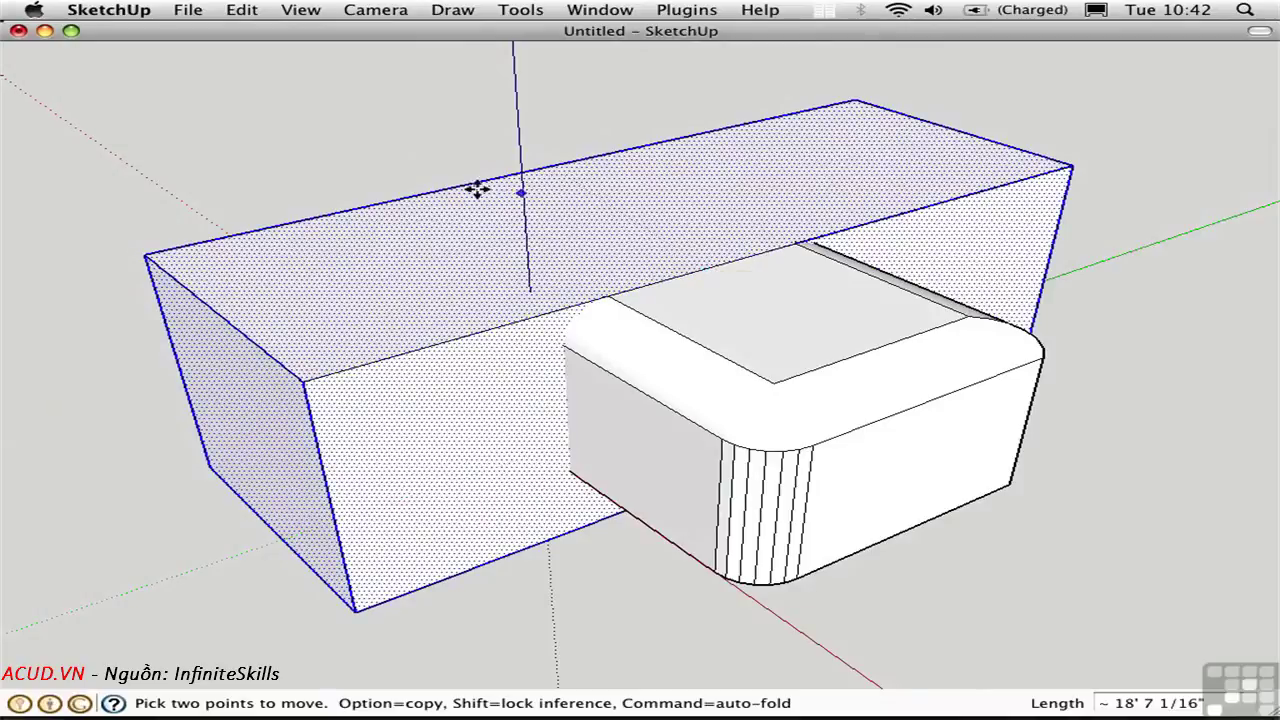
pyautogui.rightClick(421, 261)
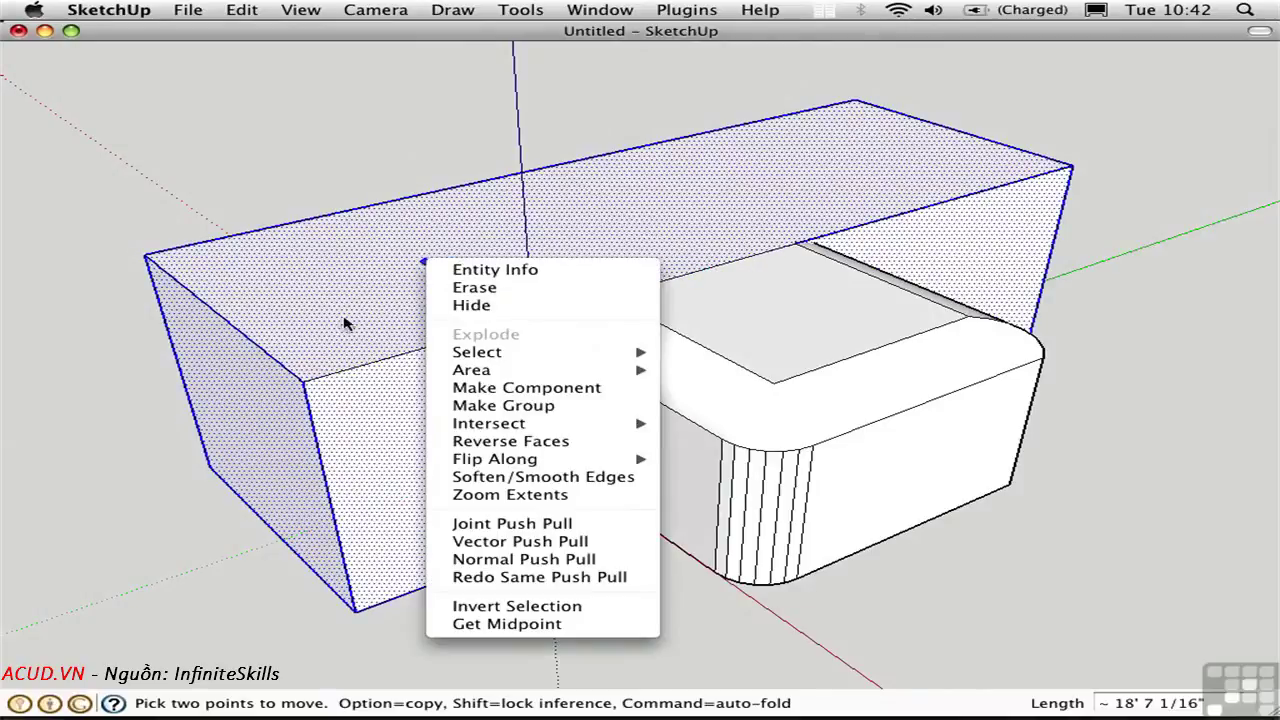
pyautogui.moveTo(472, 428)
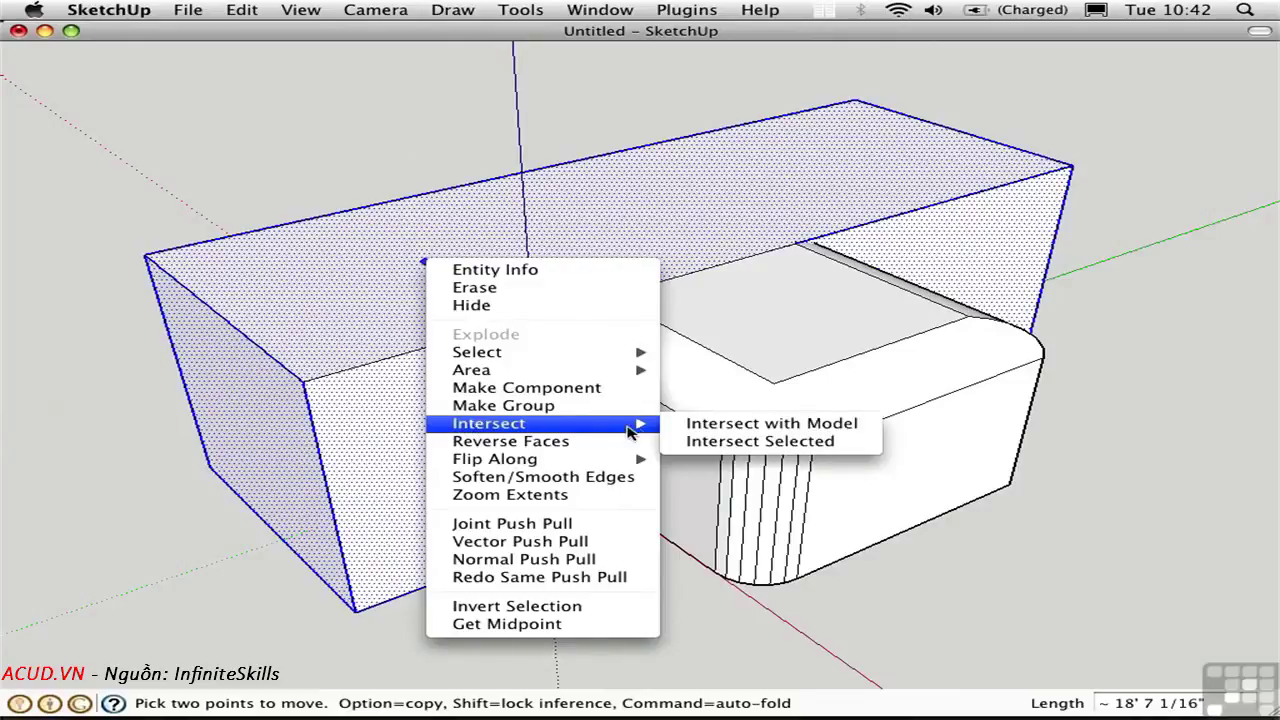
pyautogui.click(700, 424)
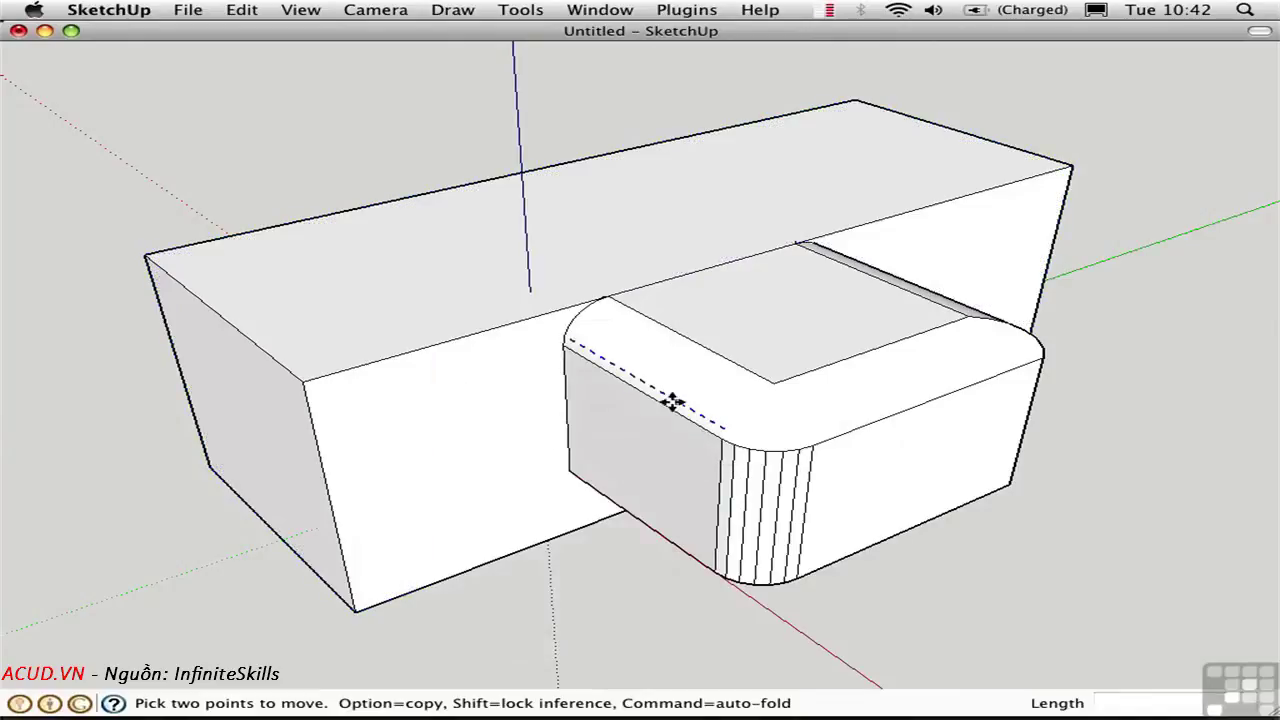
# Step: In Top view, select and delete the cutting box faces and leftover panels
pyautogui.press('space')
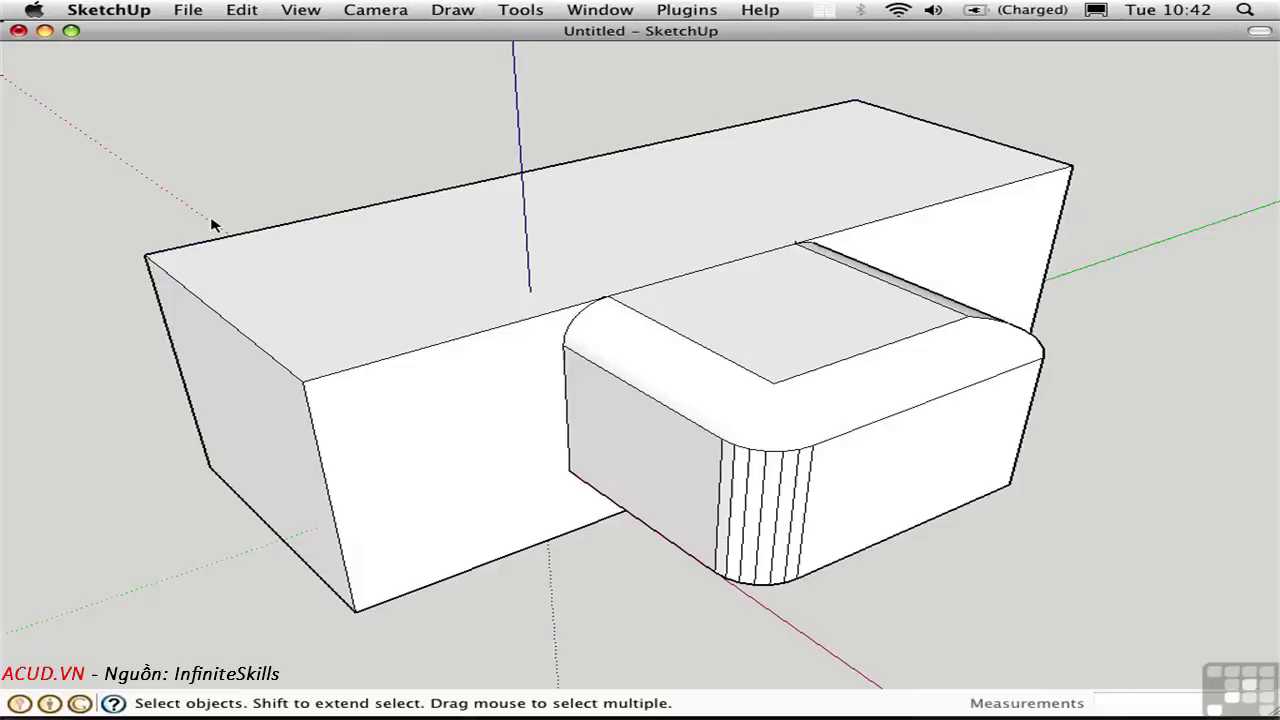
pyautogui.press('super+2')
pyautogui.press('super+shift+e')
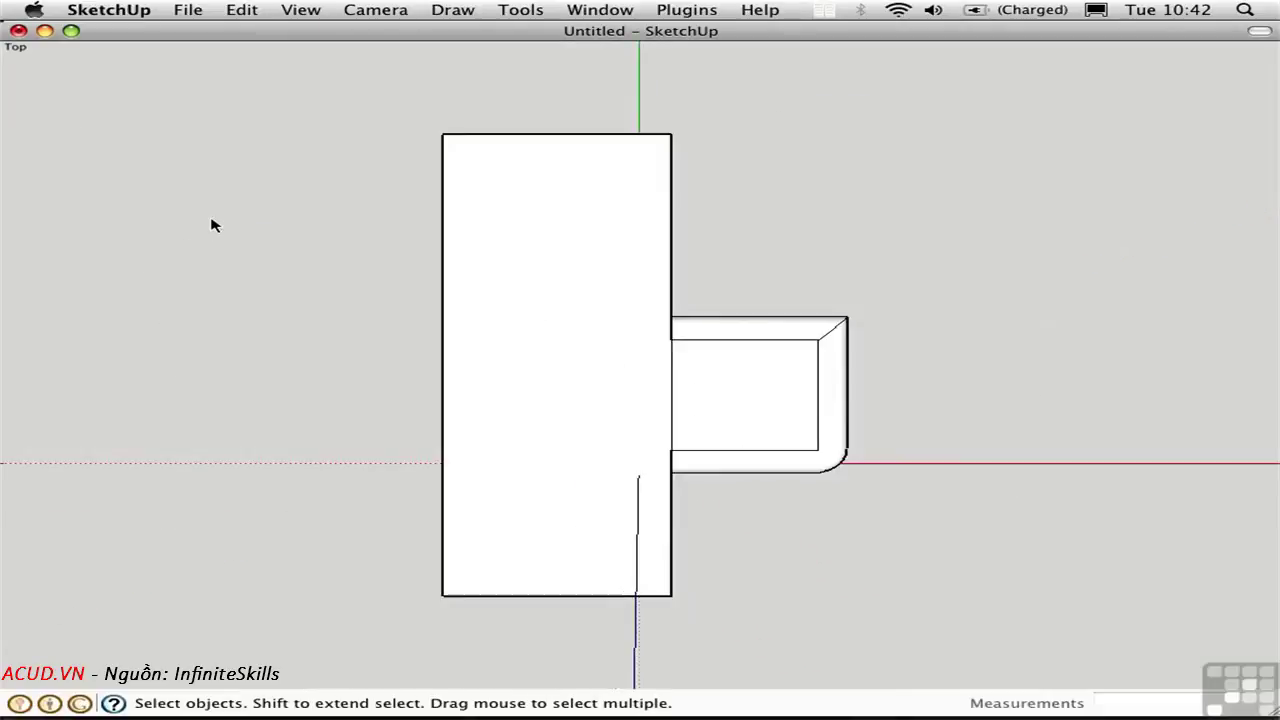
pyautogui.moveTo(676, 609); pyautogui.dragTo(400, 512)
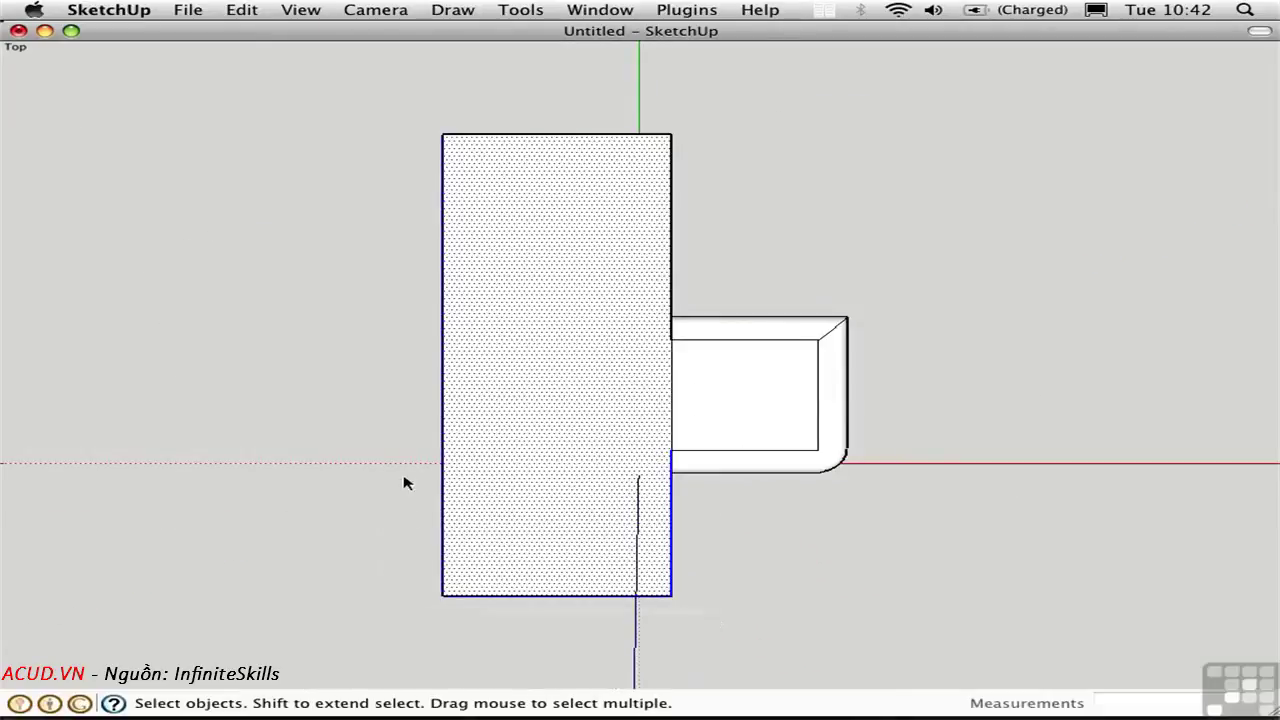
pyautogui.press('super+z')
pyautogui.moveTo(688, 310); pyautogui.dragTo(340, 92)
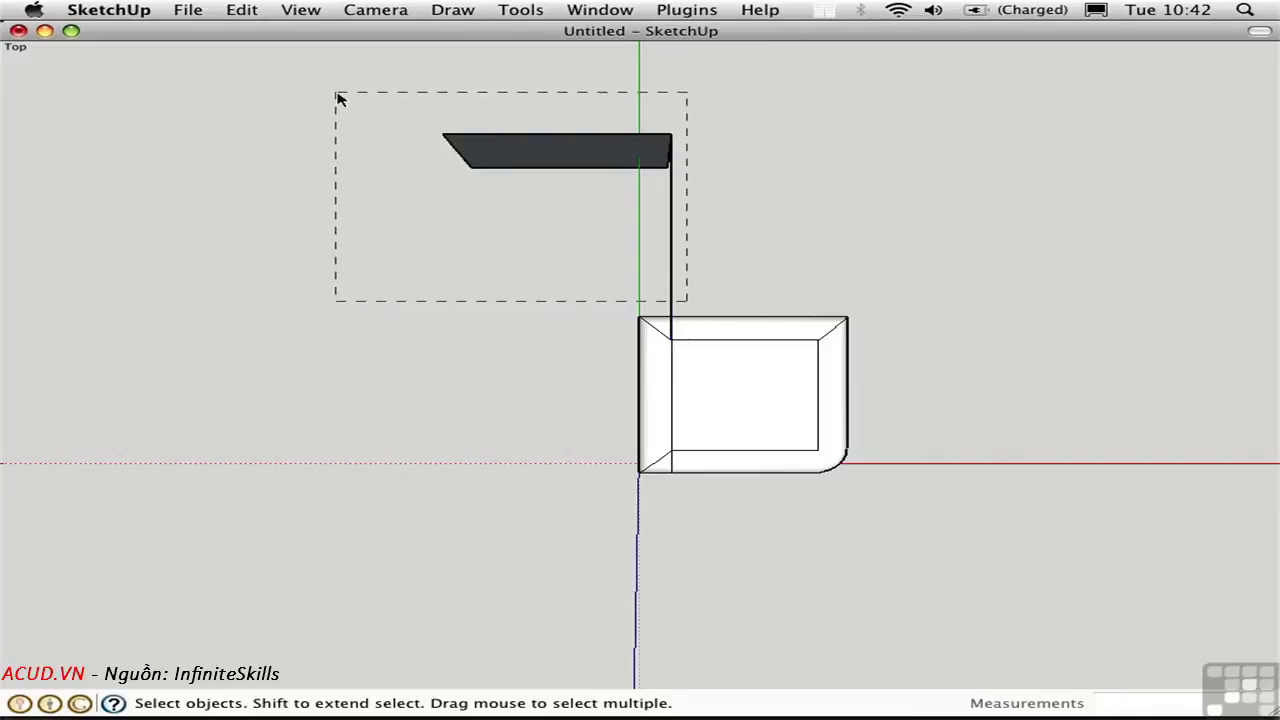
pyautogui.press('Delete')
pyautogui.moveTo(661, 486); pyautogui.dragTo(461, 226)
pyautogui.press('Delete')
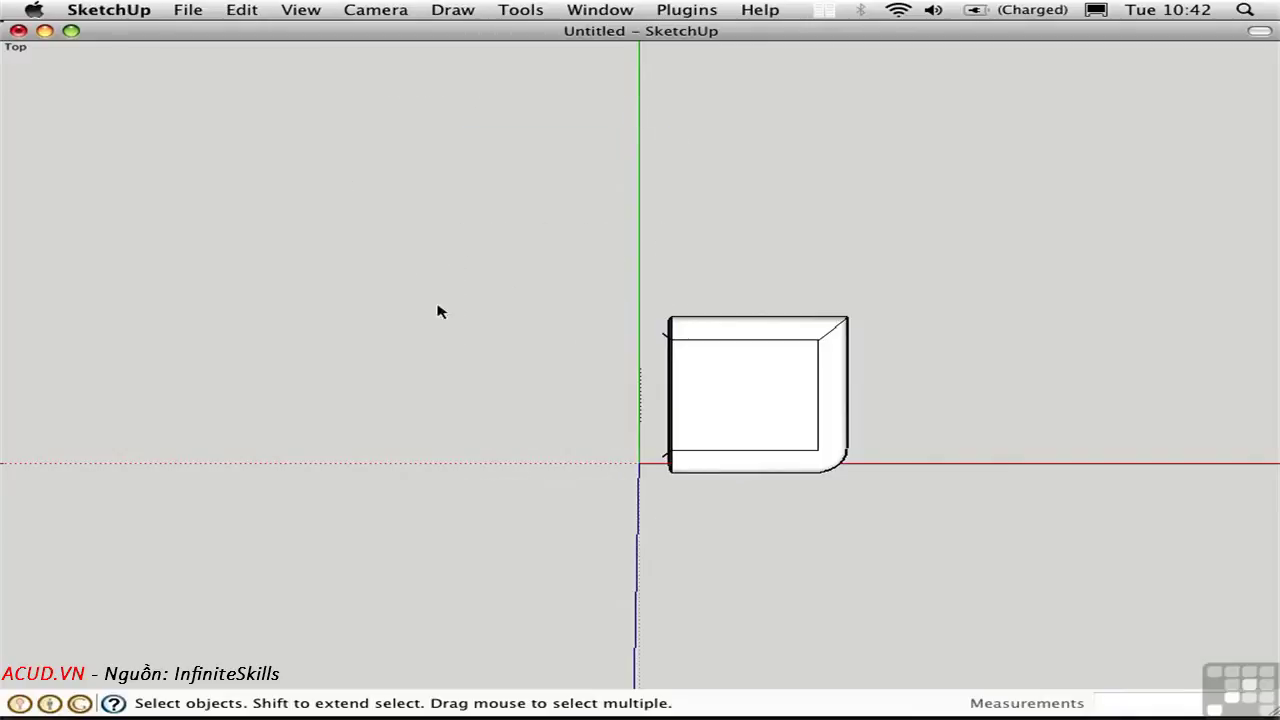
# Step: Zoom into the top-left corner, delete the short stray edge, and return to iso view
pyautogui.moveTo(650, 502); pyautogui.dragTo(559, 292, button='middle')
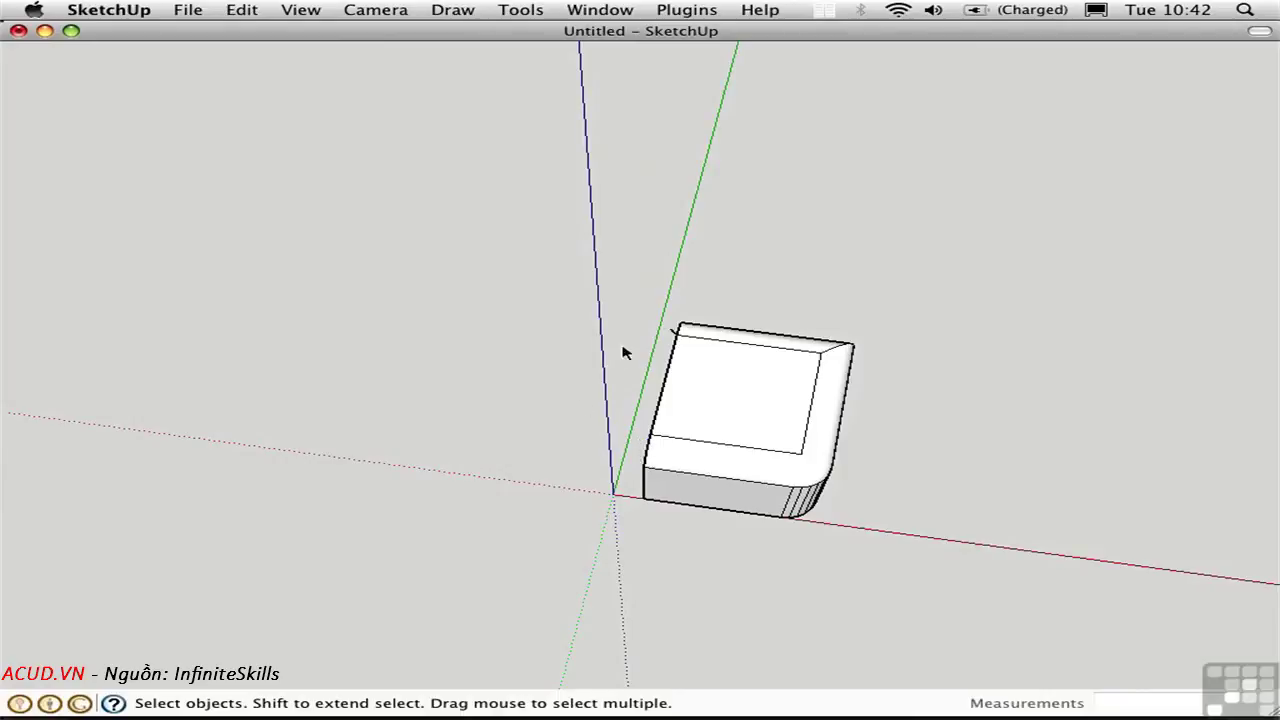
pyautogui.press('super+shift+w')
pyautogui.moveTo(620, 297); pyautogui.dragTo(491, 269)
pyautogui.press('Delete')
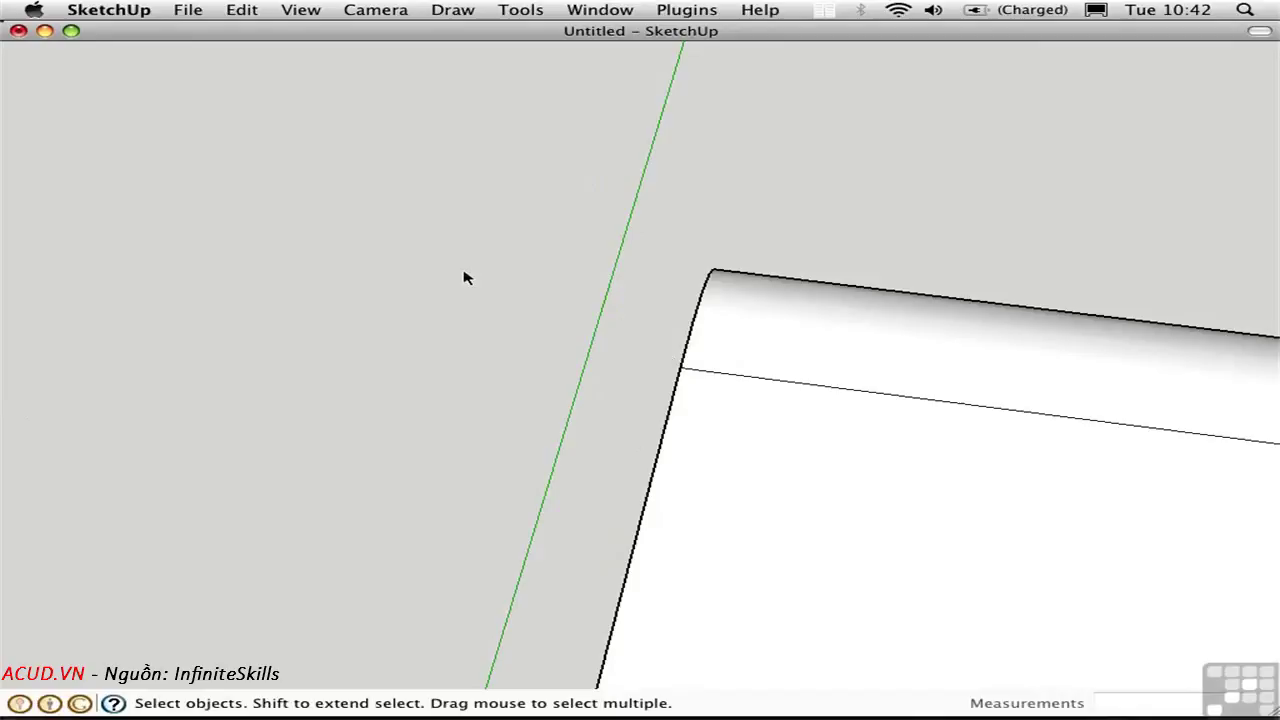
pyautogui.press('super+2')
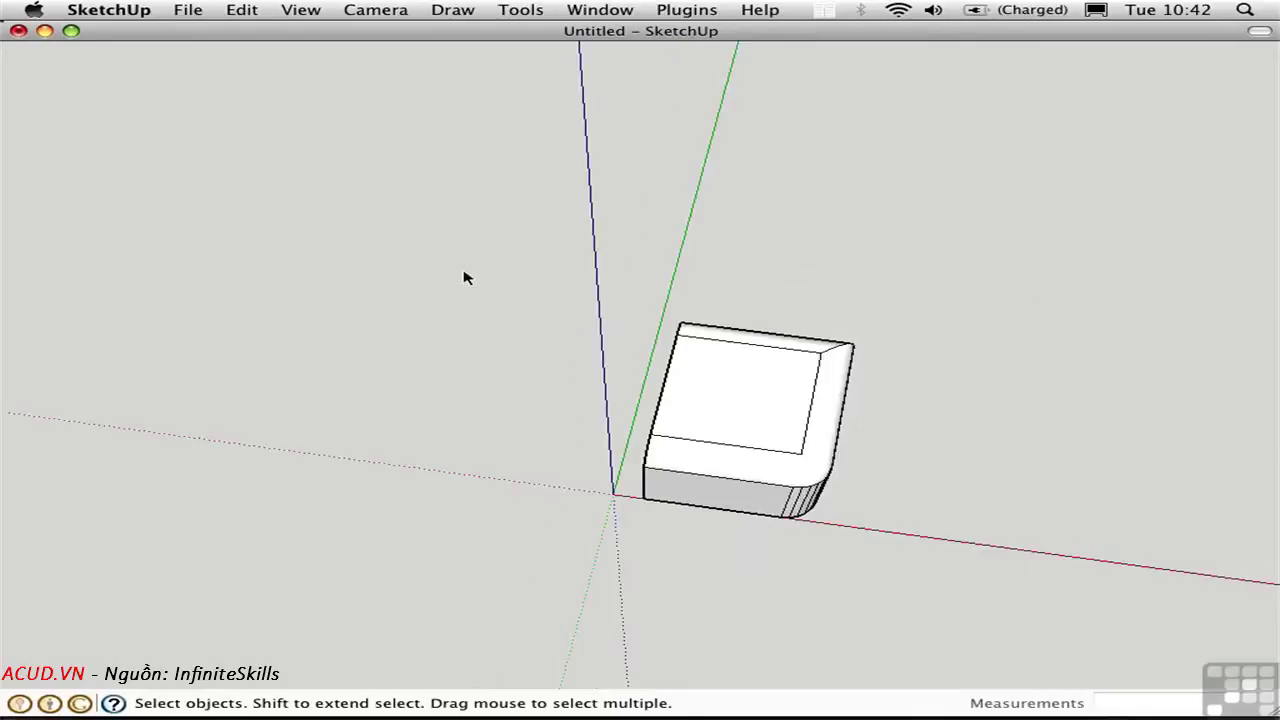
pyautogui.press('super+1')
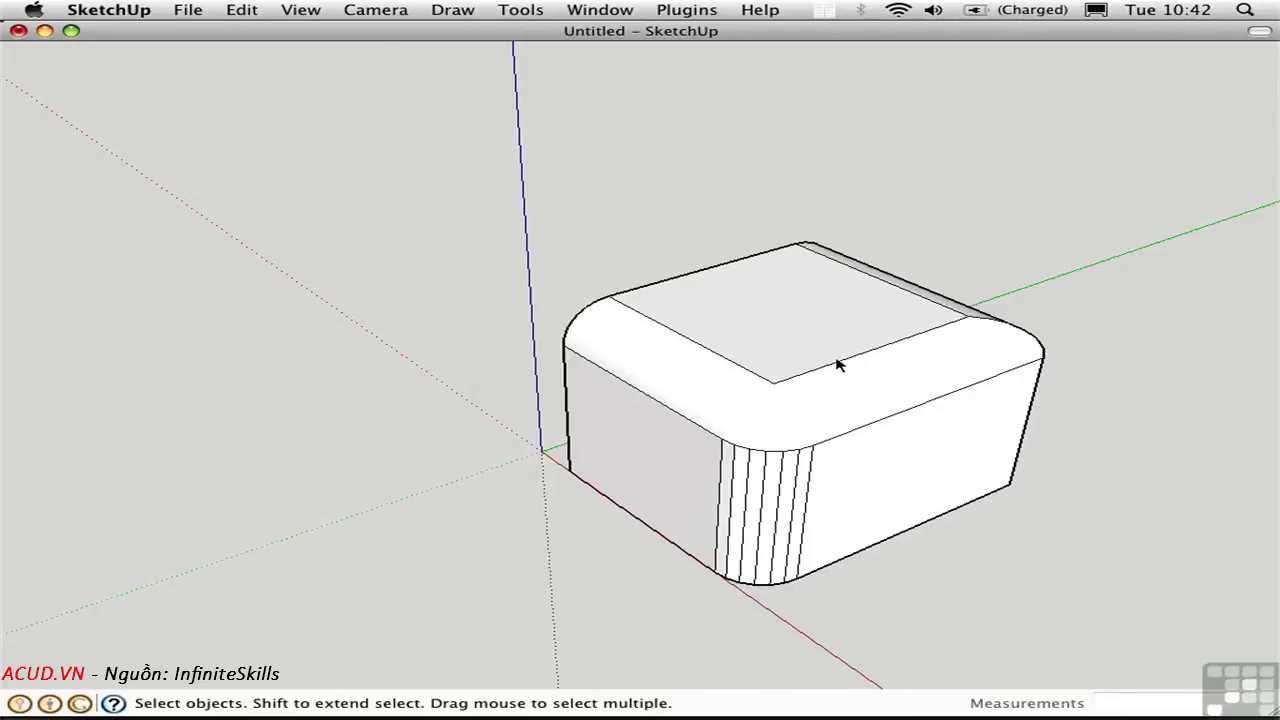
# Step: Draw a rectangle beside the box and push/pull it up into a tall box
pyautogui.moveTo(838, 365); pyautogui.dragTo(563, 394, button='middle')
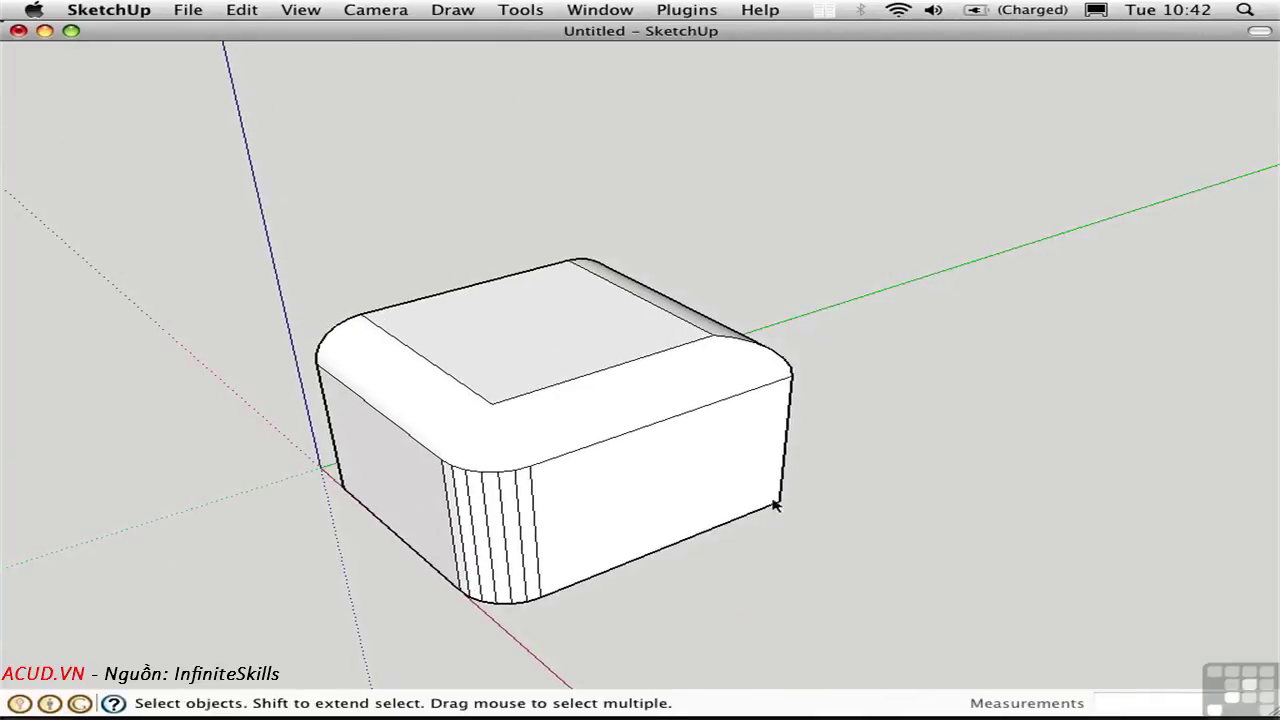
pyautogui.press('r')
pyautogui.click(625, 254)
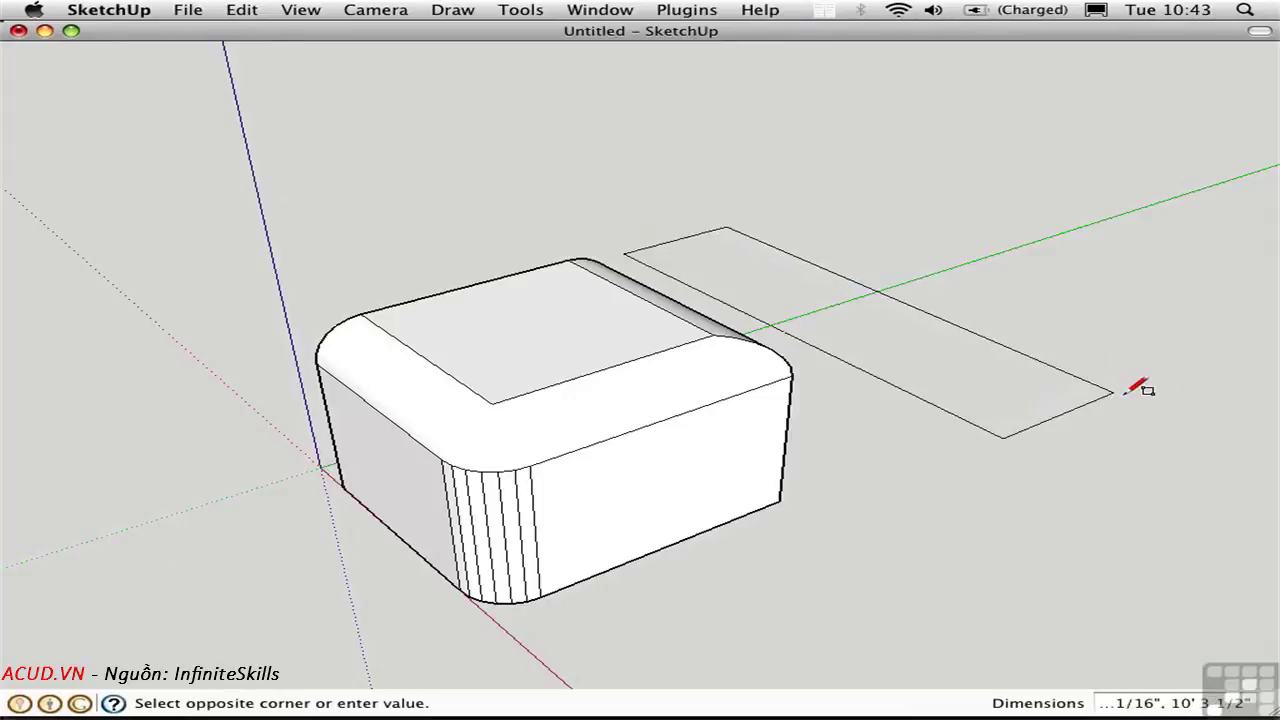
pyautogui.click(1255, 422)
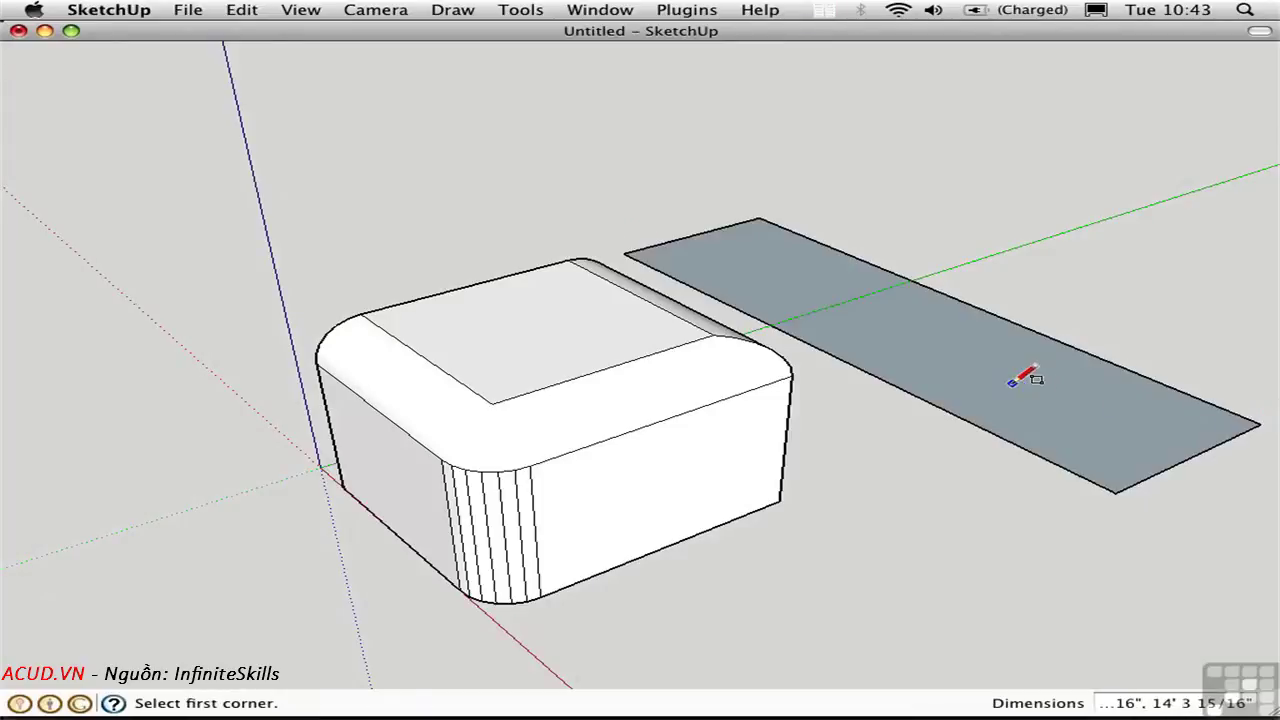
pyautogui.press('p')
pyautogui.moveTo(1008, 388); pyautogui.dragTo(1006, 180)
pyautogui.press('space')
# Step: Move the tall box into the rounded box and Intersect it with Model
pyautogui.tripleClick(929, 229)
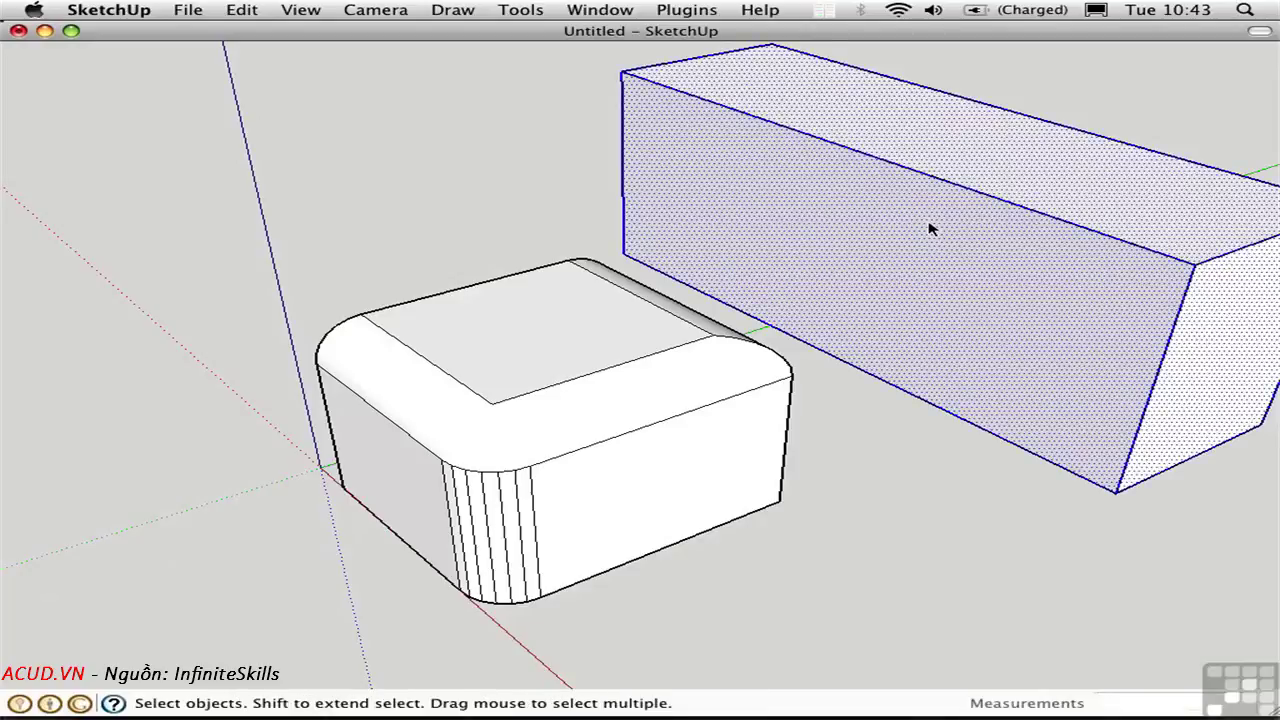
pyautogui.press('m')
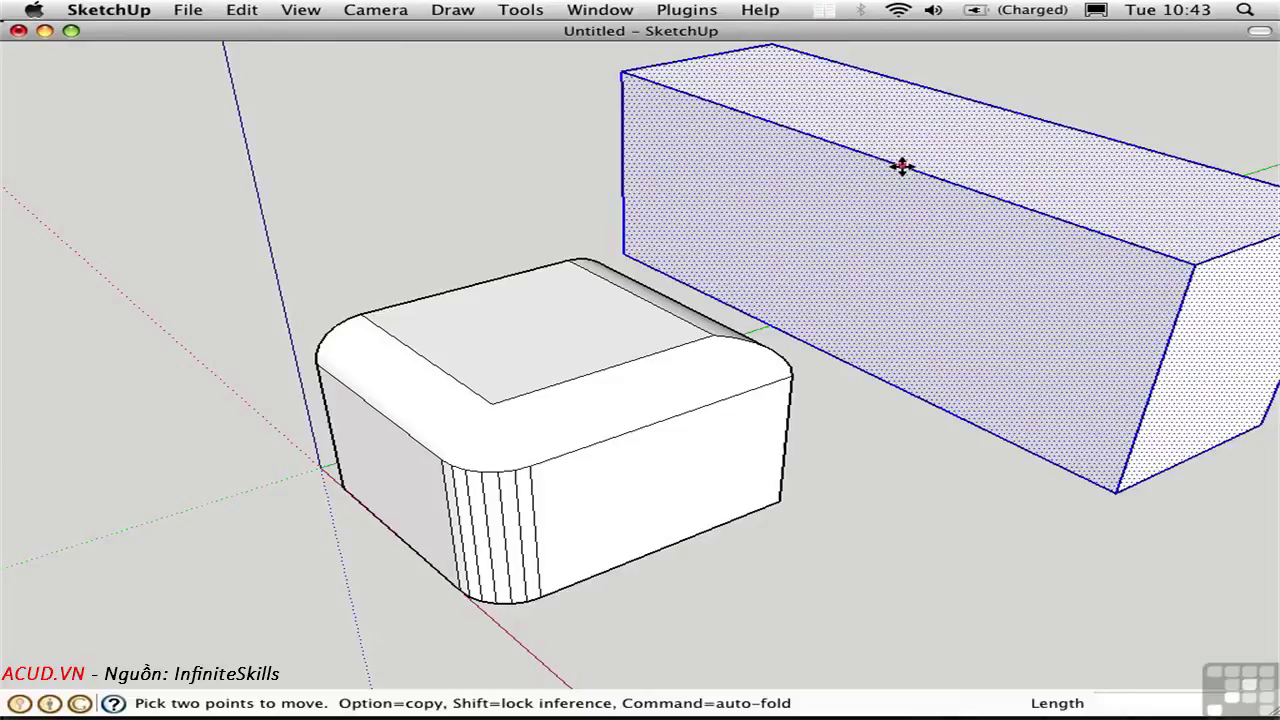
pyautogui.click(901, 166)
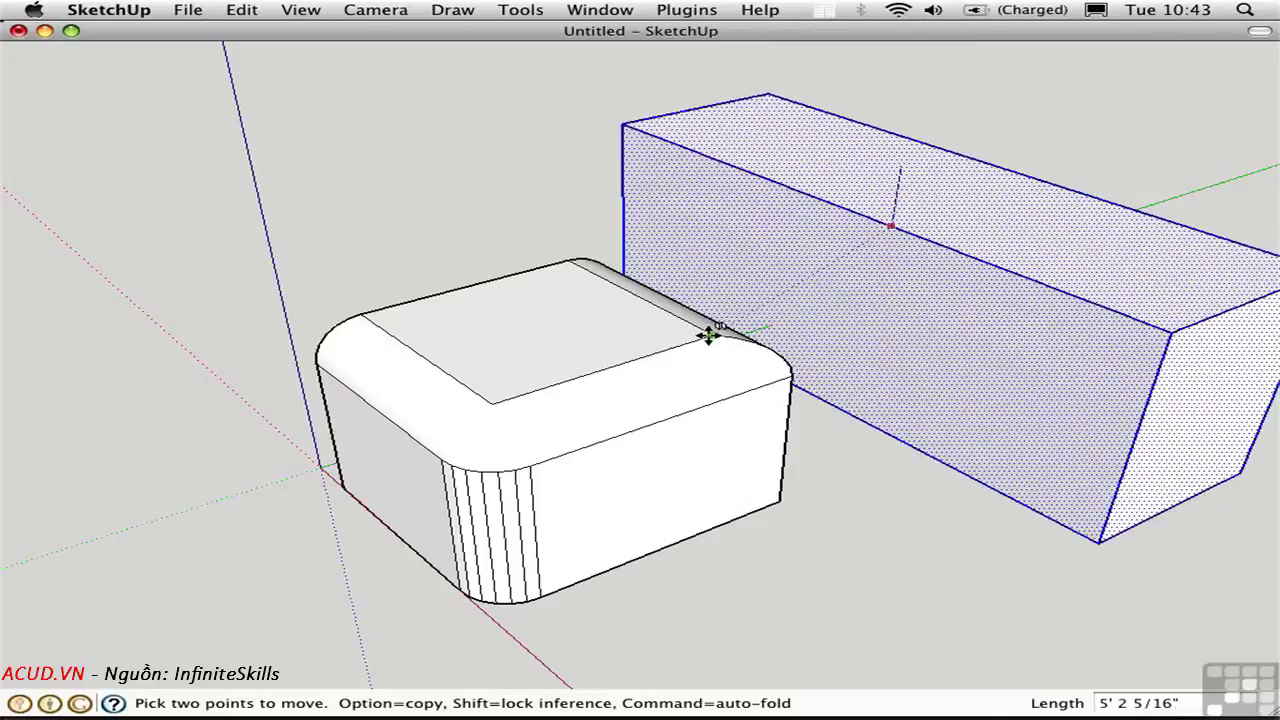
pyautogui.click(708, 336)
pyautogui.click(882, 224)
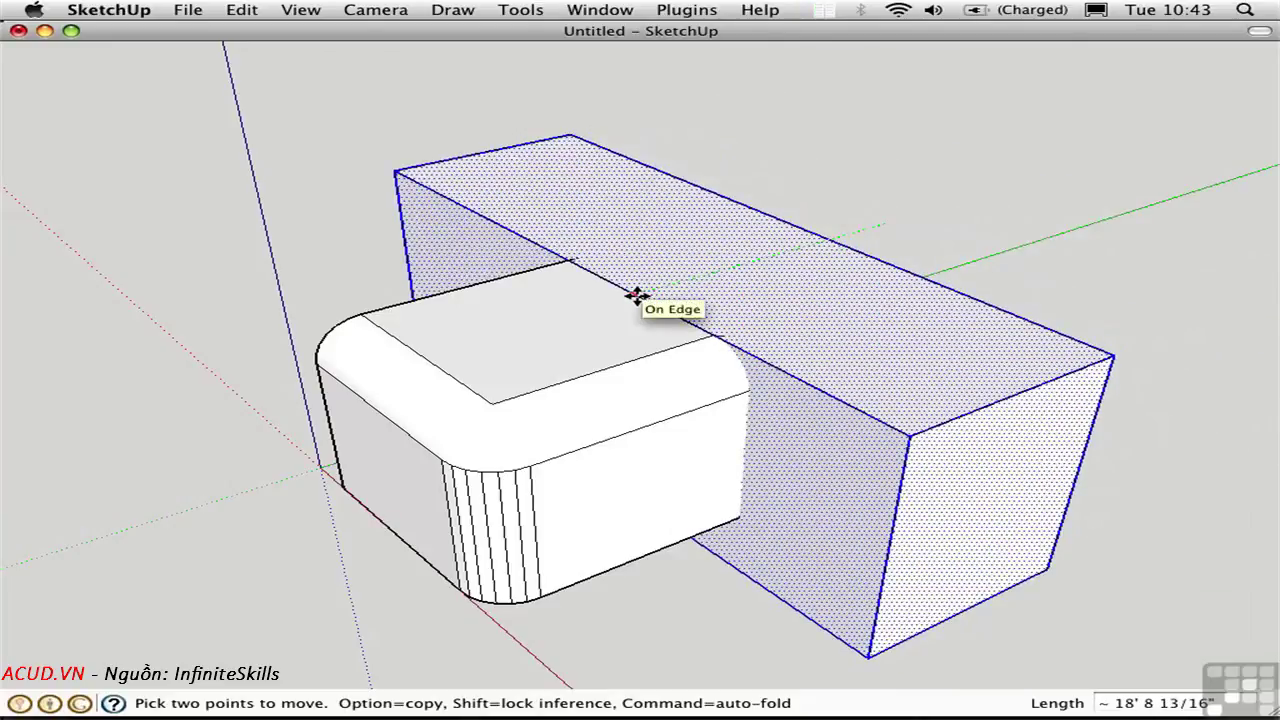
pyautogui.click(636, 292)
pyautogui.rightClick(799, 322)
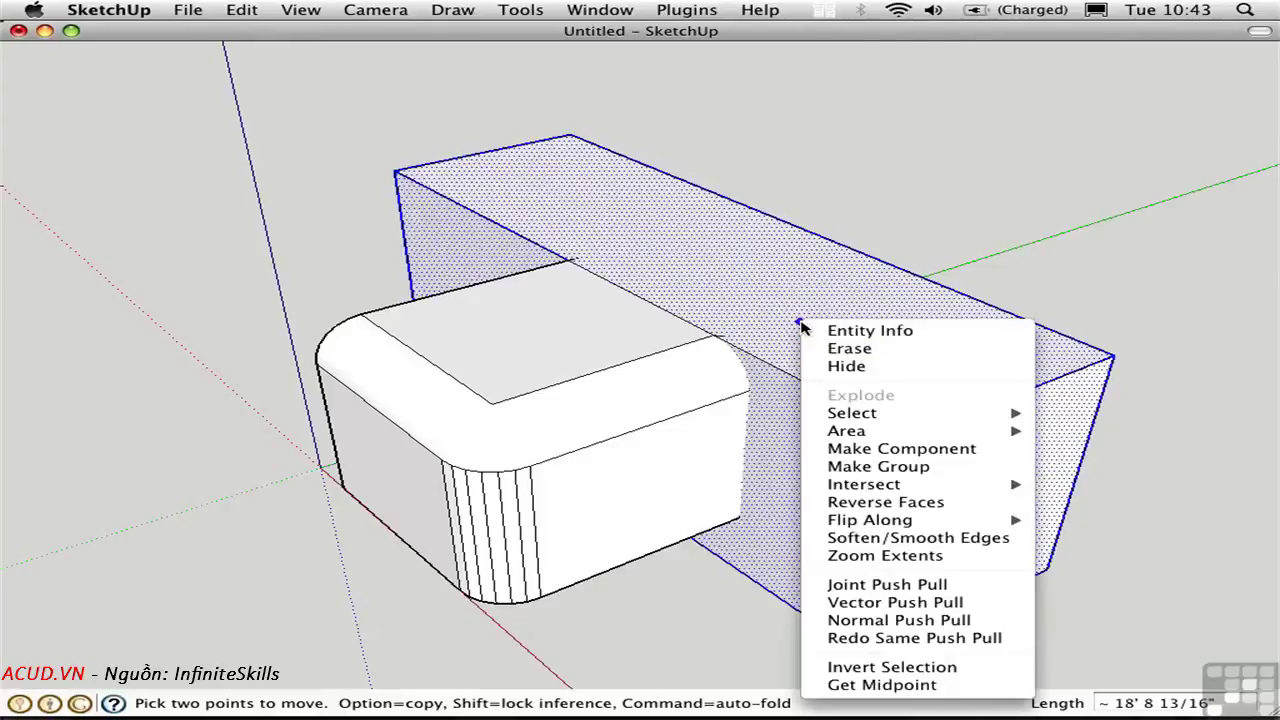
pyautogui.moveTo(922, 488)
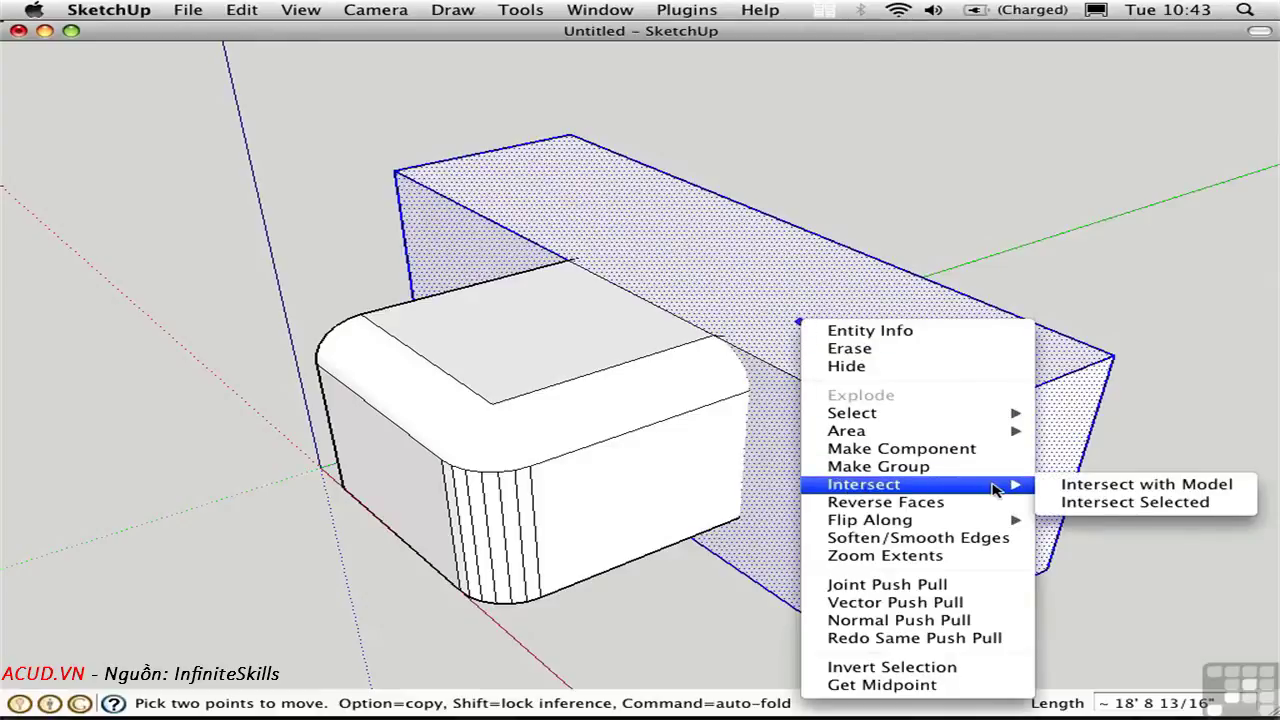
pyautogui.click(1063, 485)
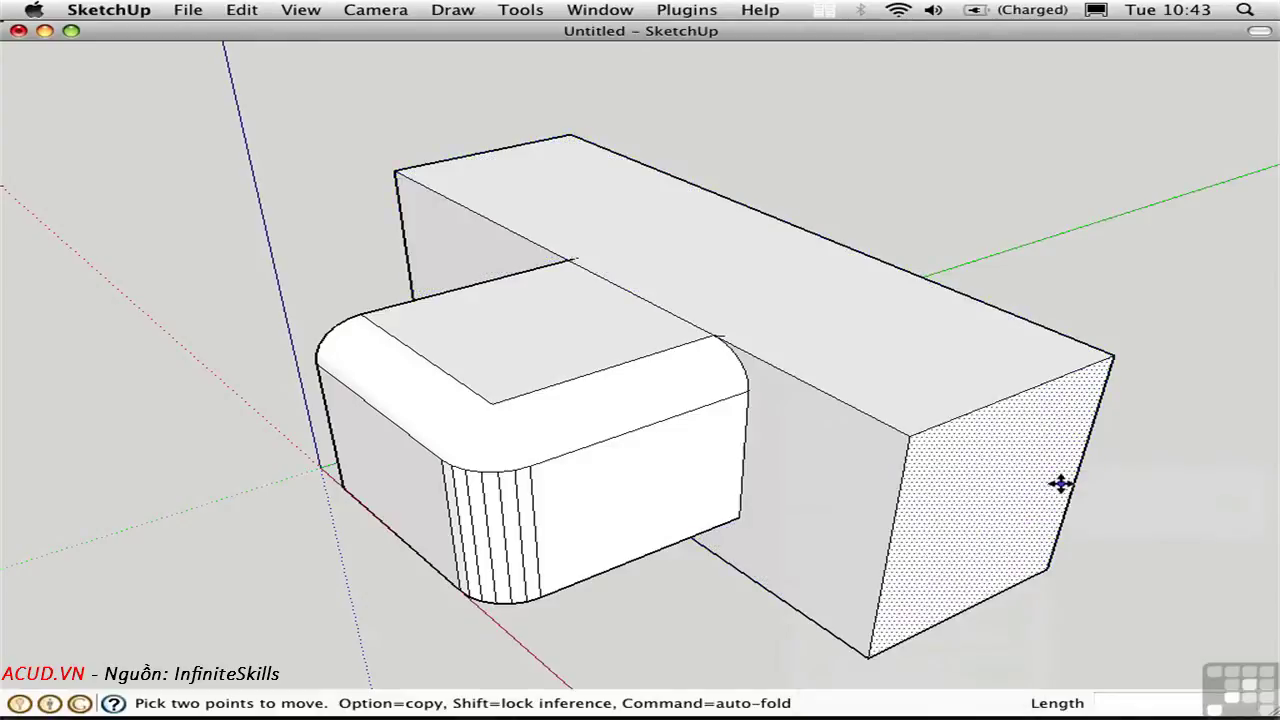
# Step: Delete the tall box's faces and edges and the leftover standing back face
pyautogui.press('space')
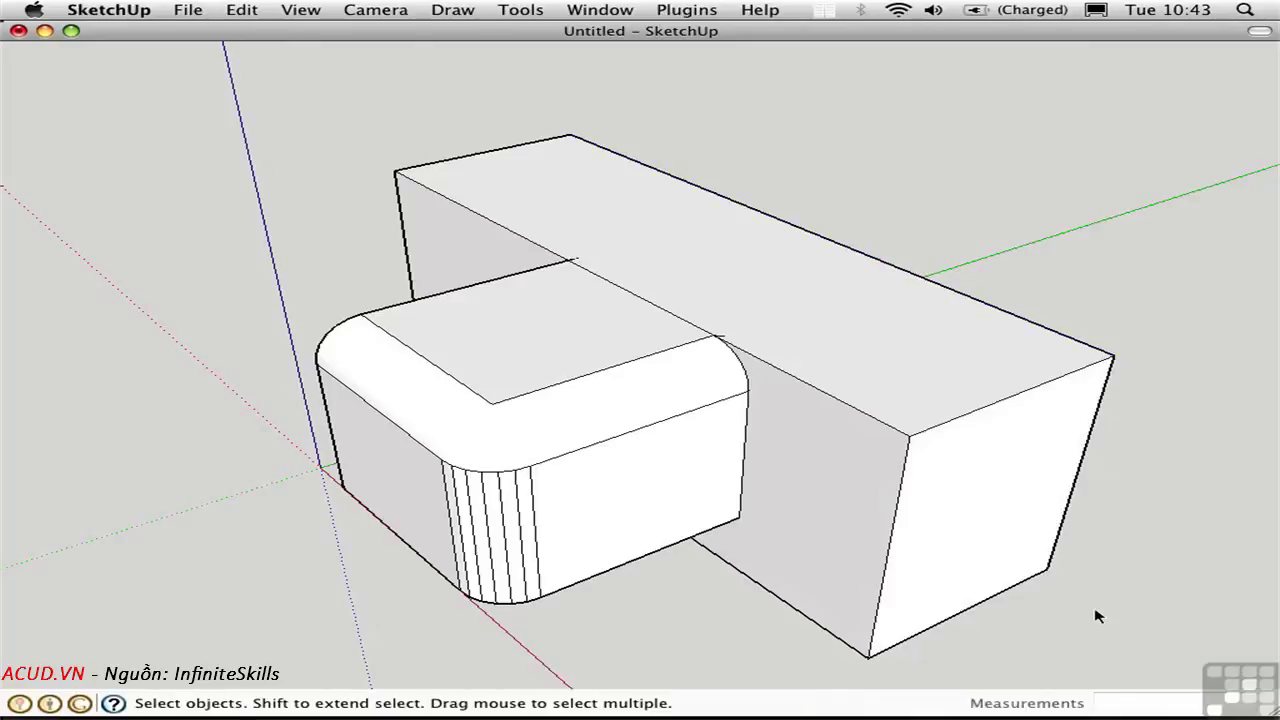
pyautogui.moveTo(1112, 655); pyautogui.dragTo(831, 243)
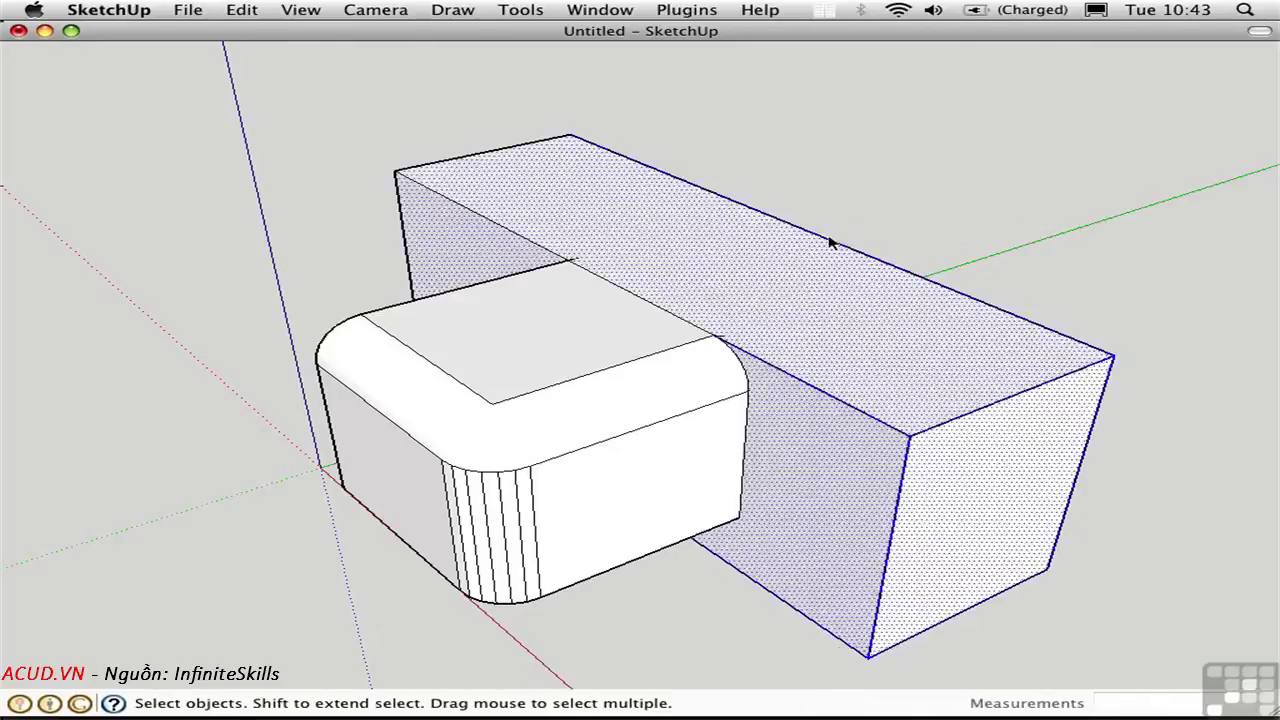
pyautogui.press('Delete')
pyautogui.moveTo(600, 214); pyautogui.dragTo(326, 151)
pyautogui.press('Delete')
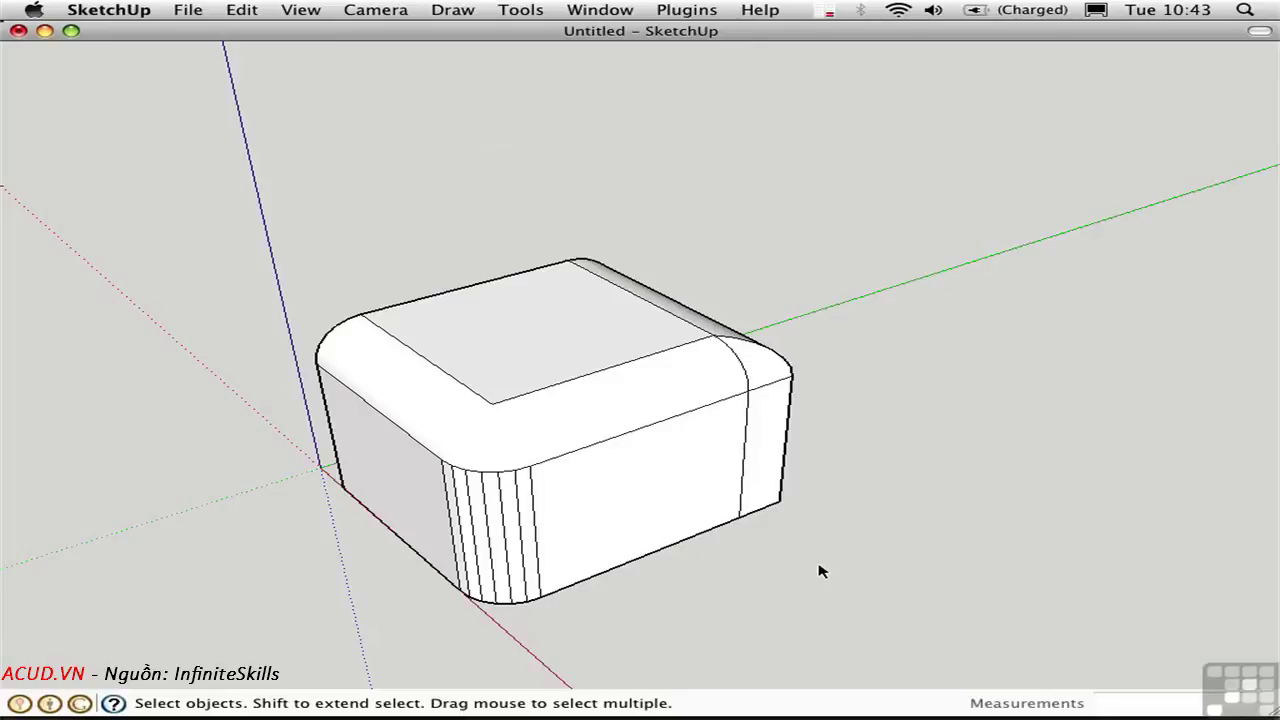
# Step: In Top view, delete the strip beyond the cut and the stray vertical line
pyautogui.press('super+2')
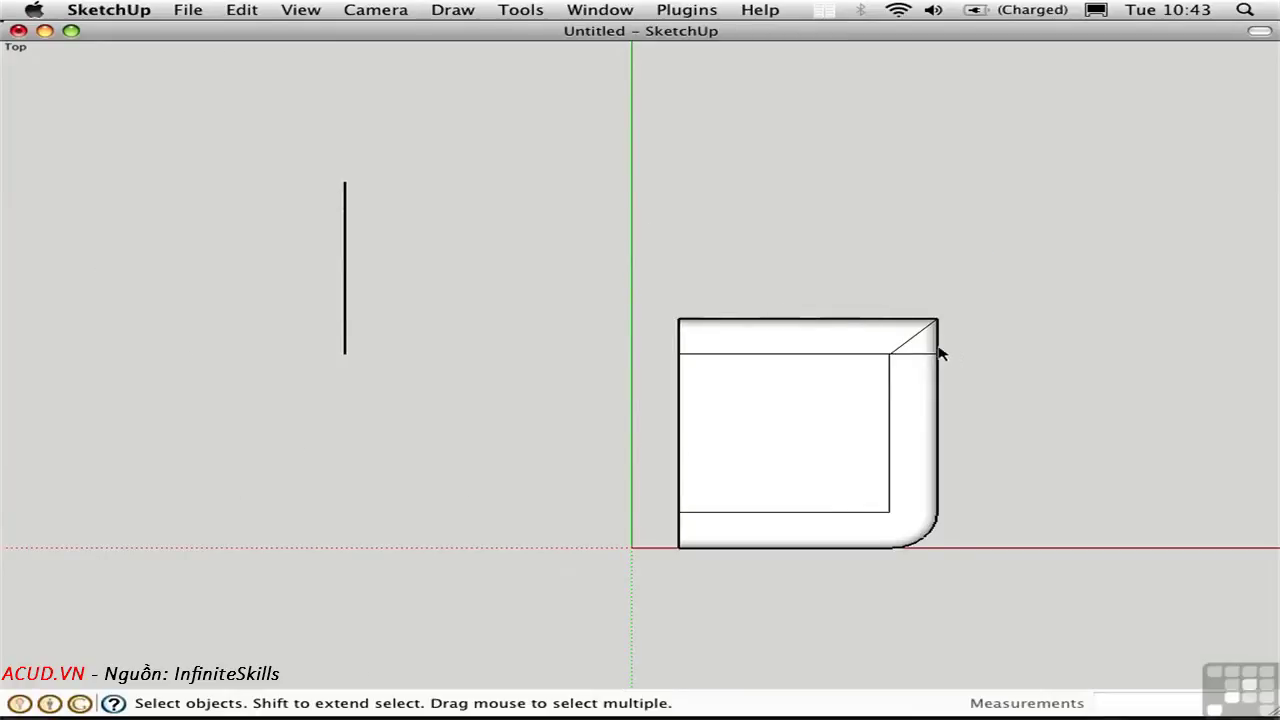
pyautogui.moveTo(940, 352); pyautogui.dragTo(565, 251)
pyautogui.press('Delete')
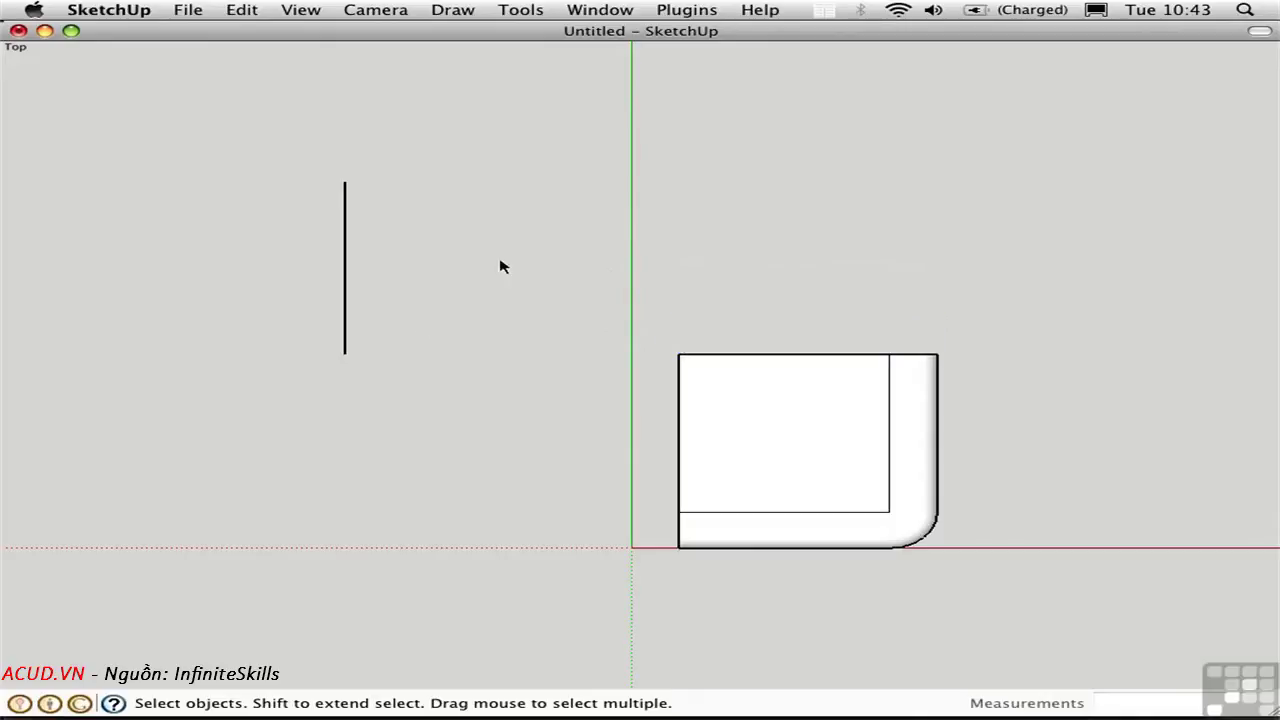
pyautogui.moveTo(410, 438); pyautogui.dragTo(210, 124)
pyautogui.press('Delete')
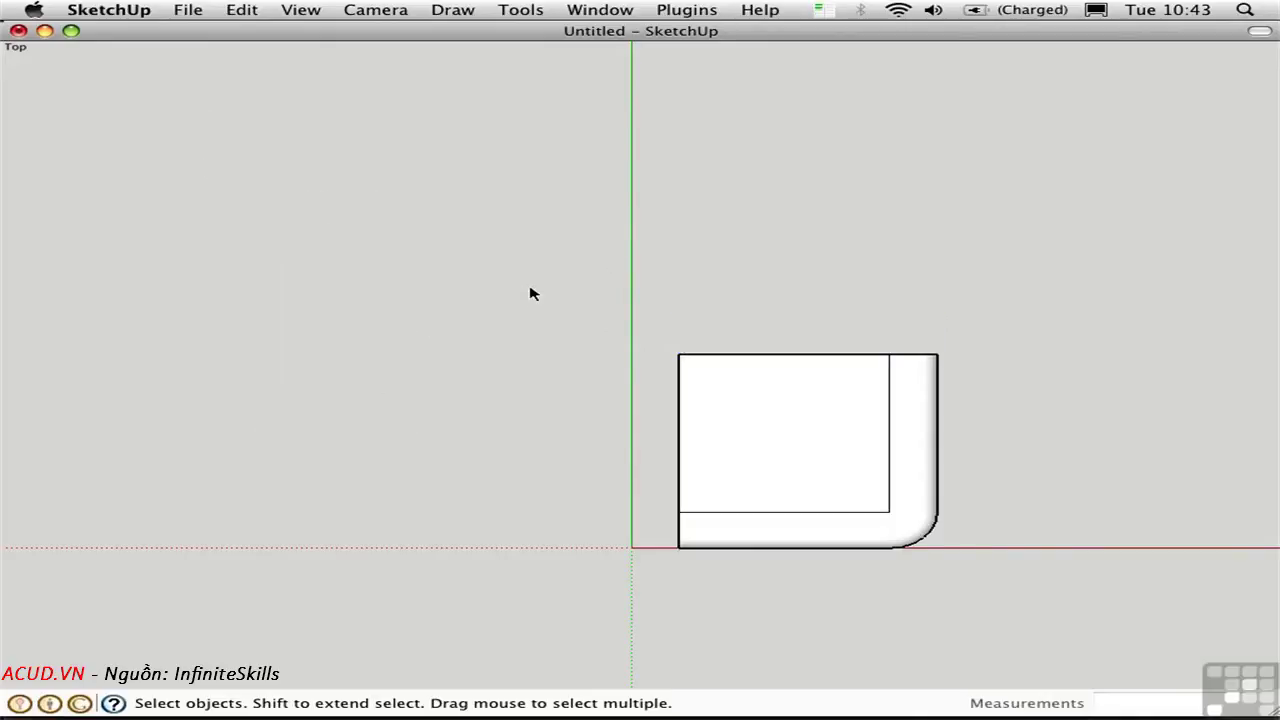
# Step: Delete the box's flat right face to leave the cut side open
pyautogui.press('super+5')
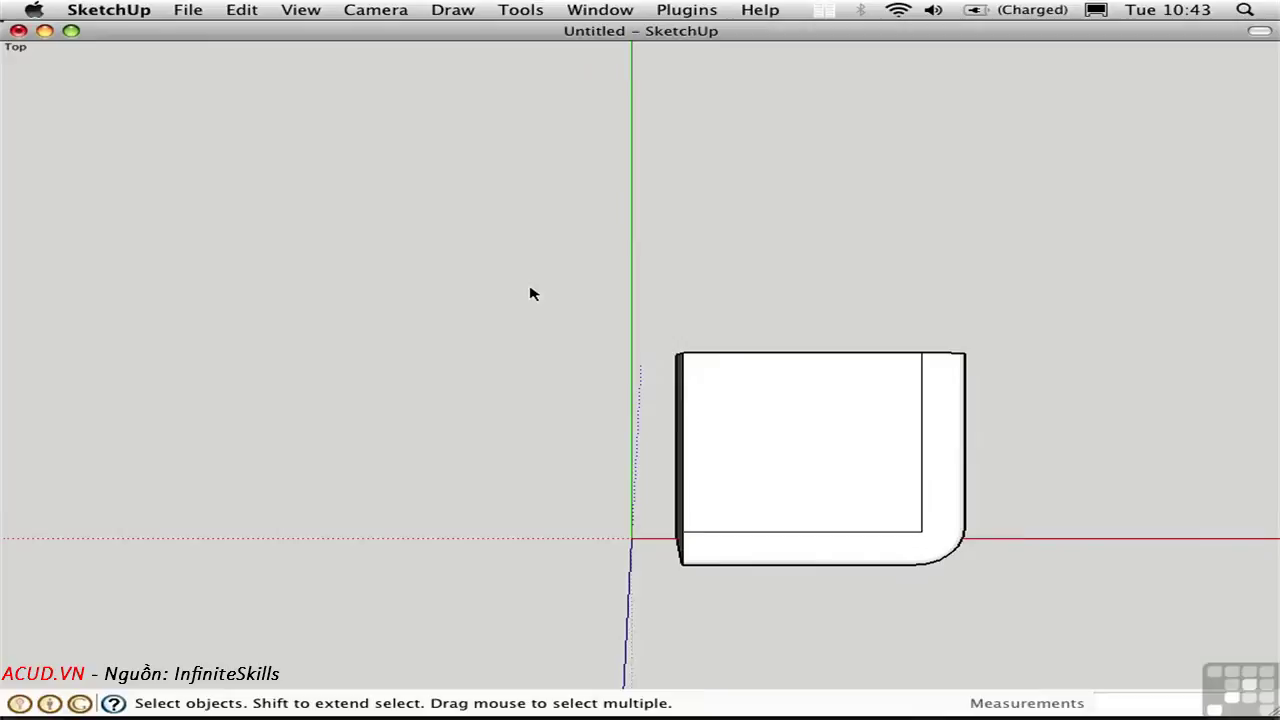
pyautogui.press('super+1')
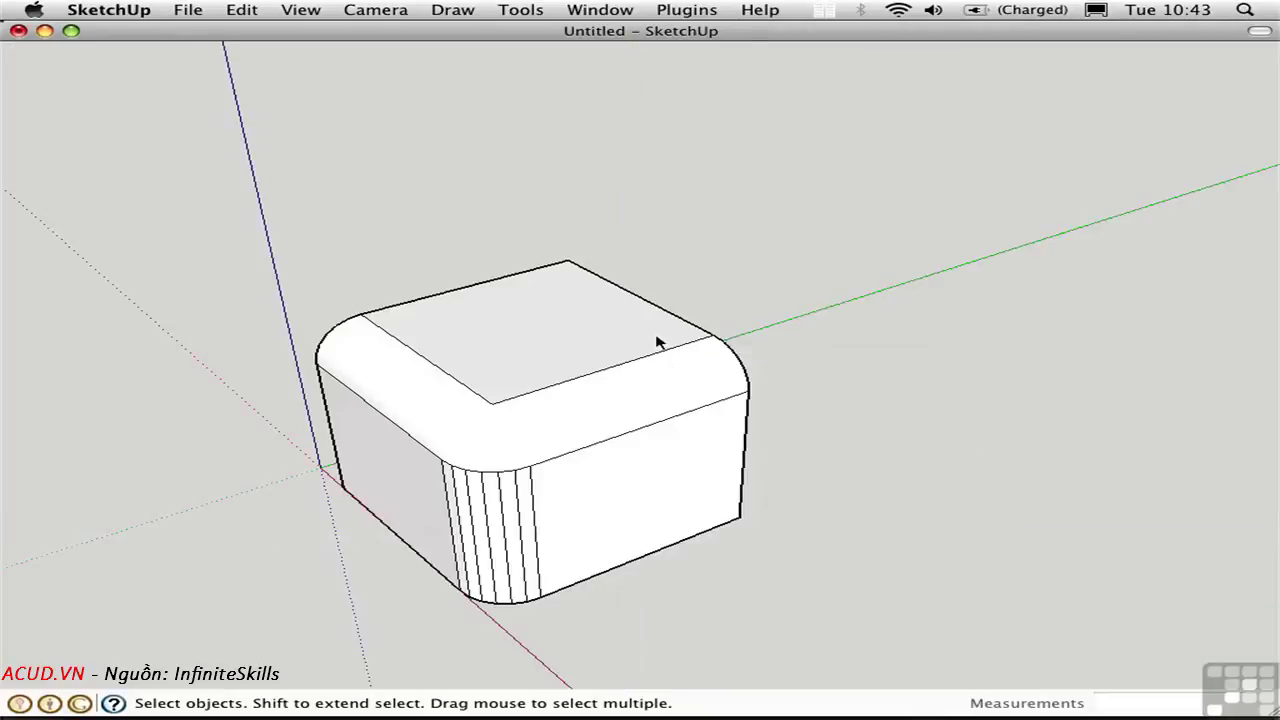
pyautogui.moveTo(862, 445); pyautogui.dragTo(300, 366, button='middle')
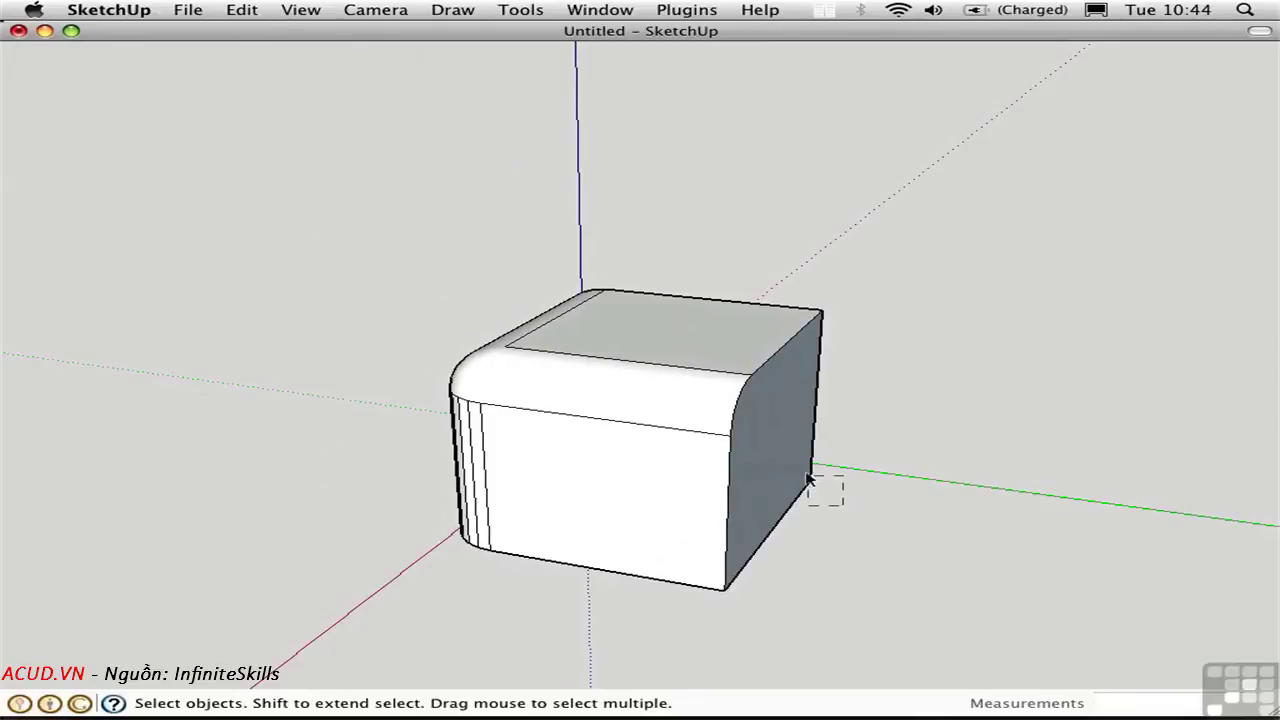
pyautogui.click(766, 509)
pyautogui.press('Delete')
pyautogui.moveTo(666, 431); pyautogui.dragTo(182, 290, button='middle')
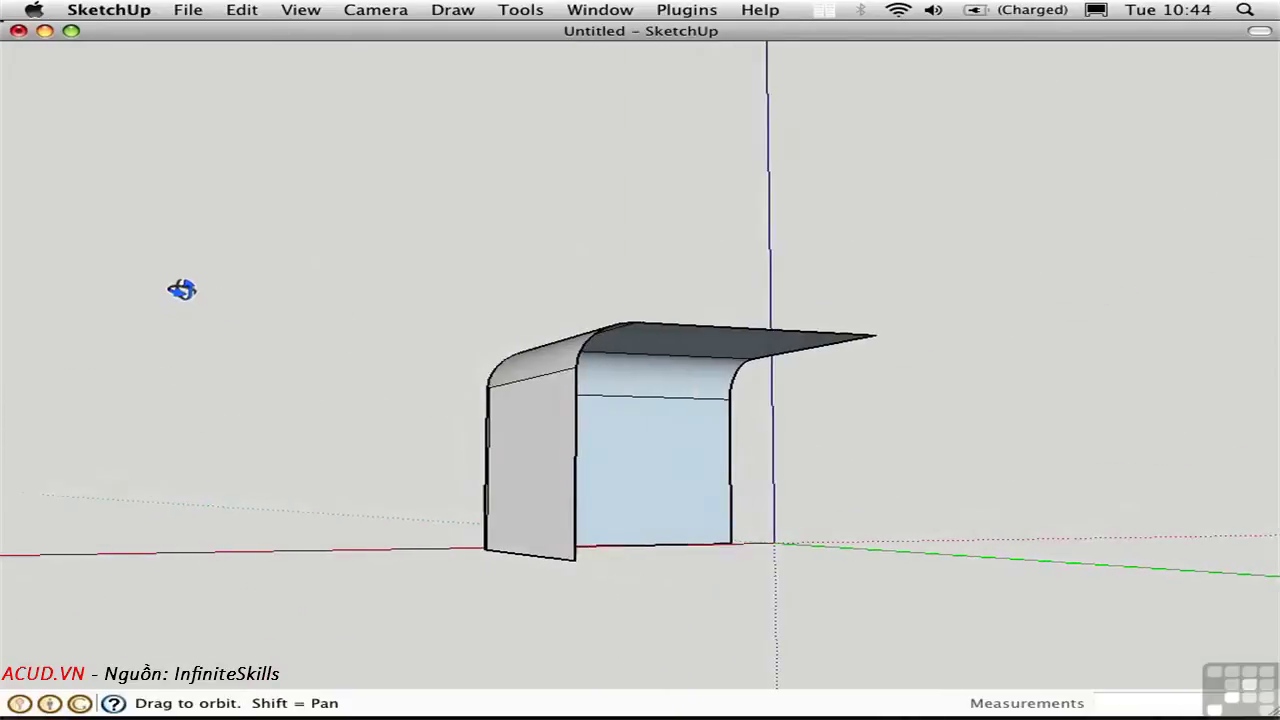
pyautogui.moveTo(540, 395); pyautogui.dragTo(971, 417, button='middle')
# Step: Soften the front vertical seams, the horizontal seam and the top edges, then select the whole box
pyautogui.press('e')
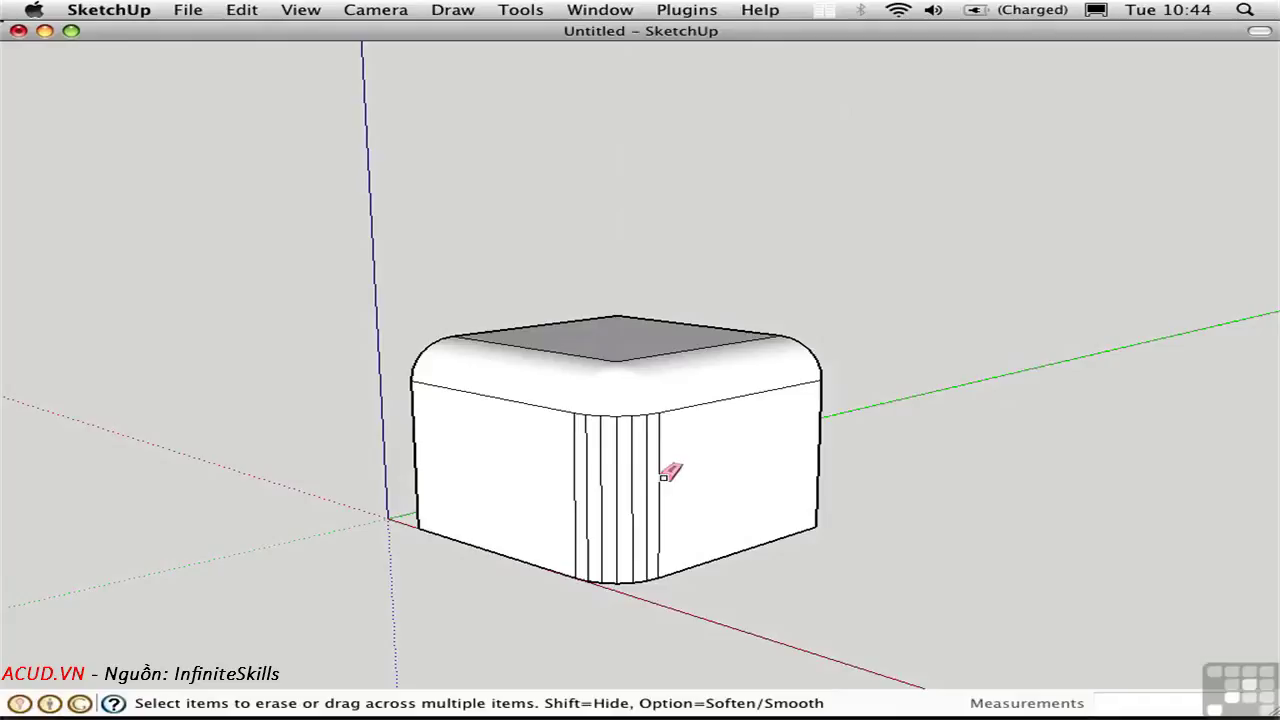
pyautogui.moveTo(663, 477)
pyautogui.mouseDown()
pyautogui.moveTo(609, 477)
pyautogui.moveTo(574, 452)
pyautogui.mouseUp()
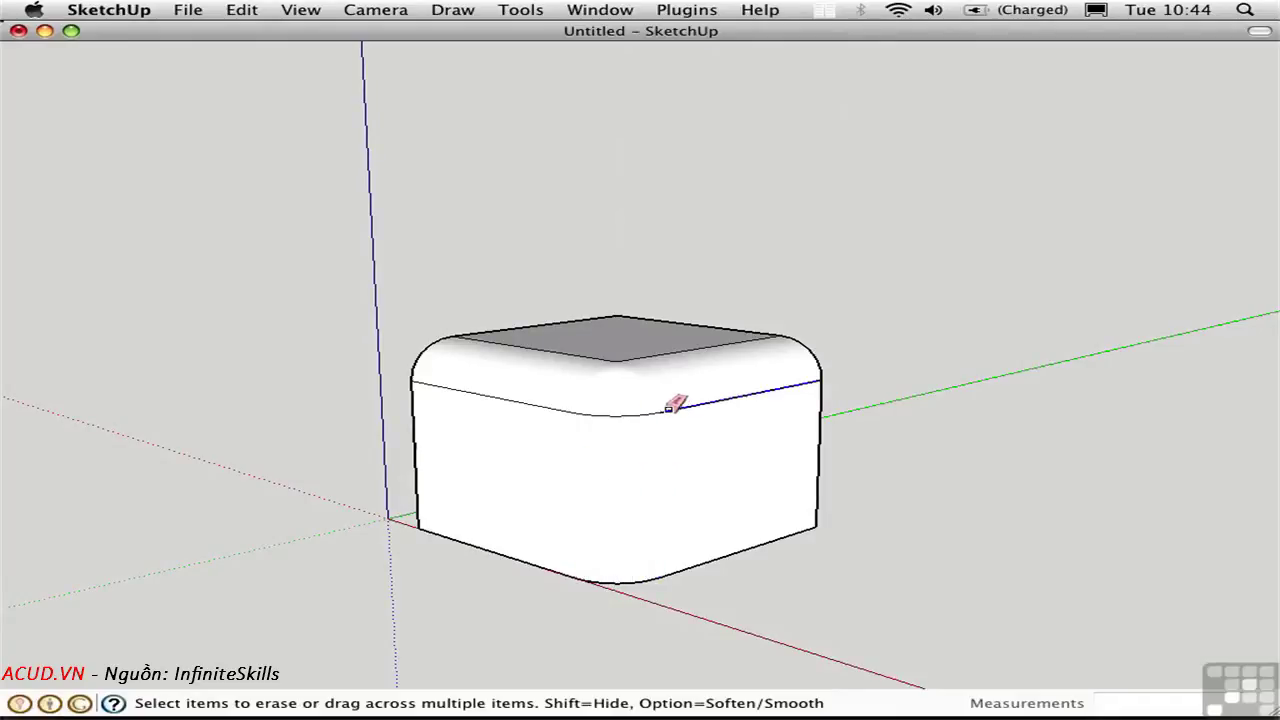
pyautogui.keyDown('alt'); pyautogui.moveTo(670, 405); pyautogui.dragTo(569, 400); pyautogui.keyUp('alt')
pyautogui.keyDown('alt'); pyautogui.moveTo(785, 337); pyautogui.dragTo(455, 345); pyautogui.keyUp('alt')
pyautogui.press('space')
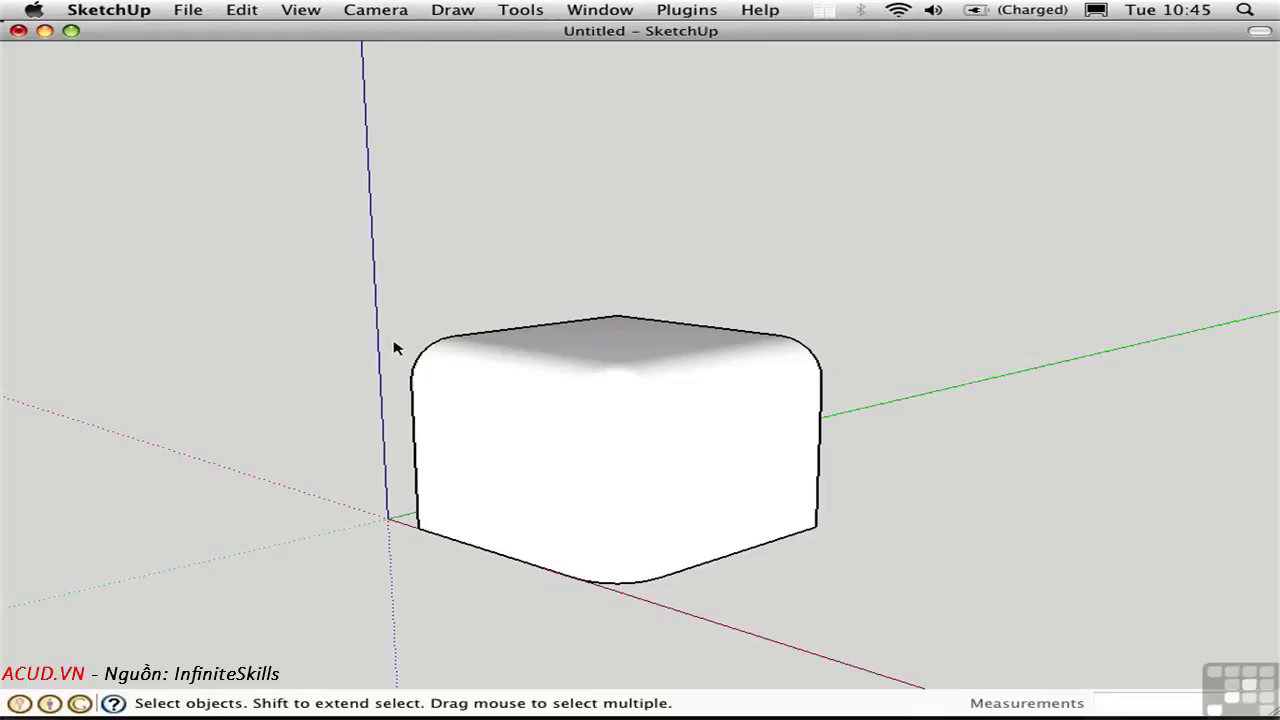
pyautogui.doubleClick(614, 445)
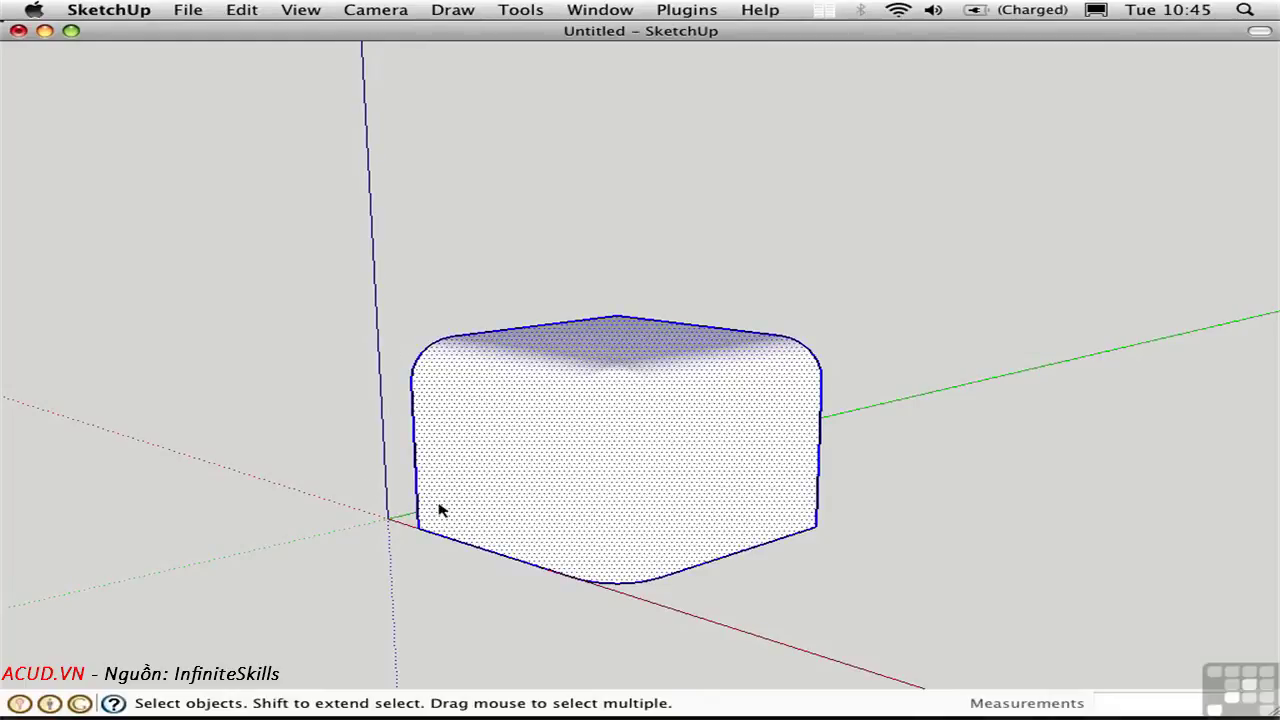
# Step: Place a copy of the smoothed box to the left of the original
pyautogui.moveTo(440, 510); pyautogui.dragTo(420, 557, button='middle')
pyautogui.press('m')
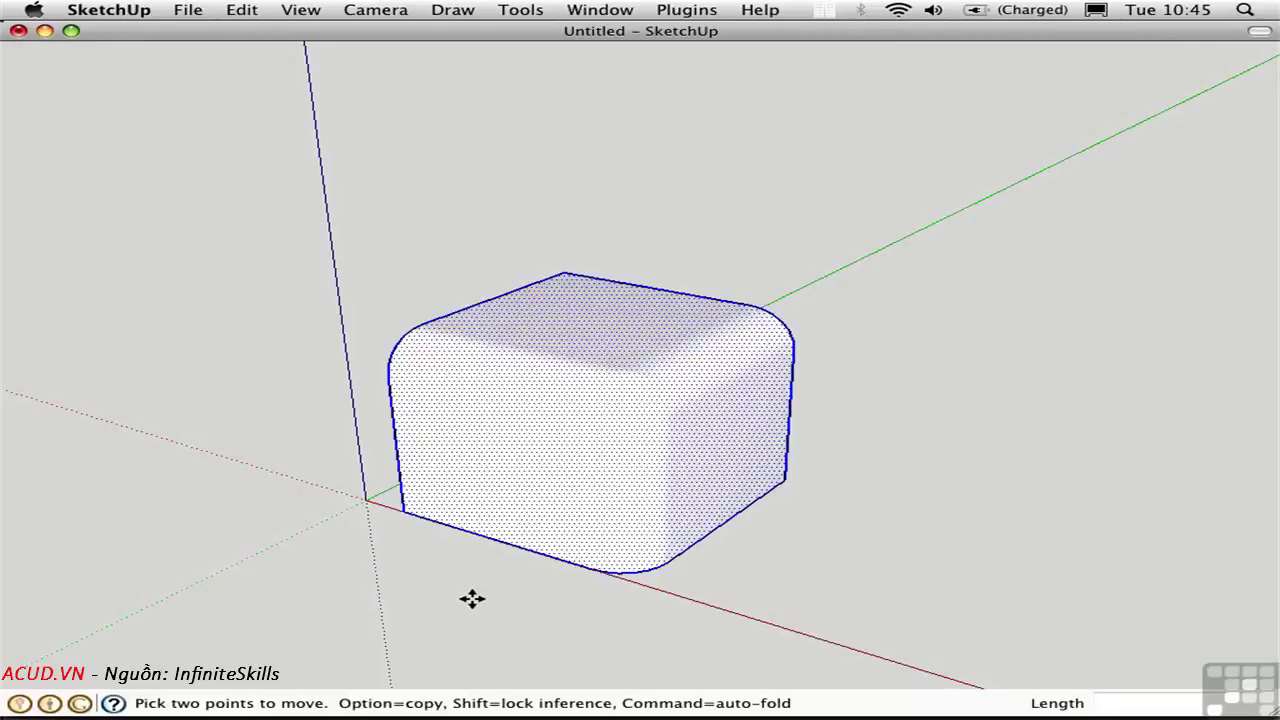
pyautogui.click(551, 617)
pyautogui.press('alt')
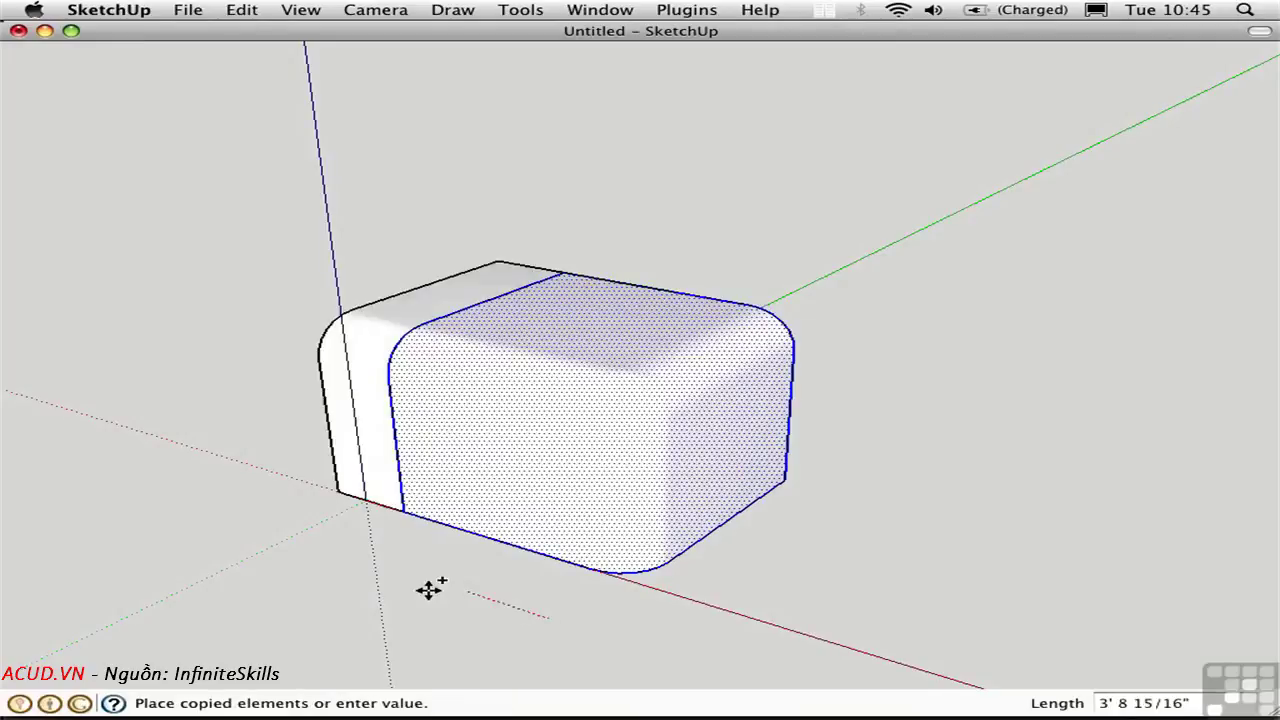
pyautogui.click(172, 495)
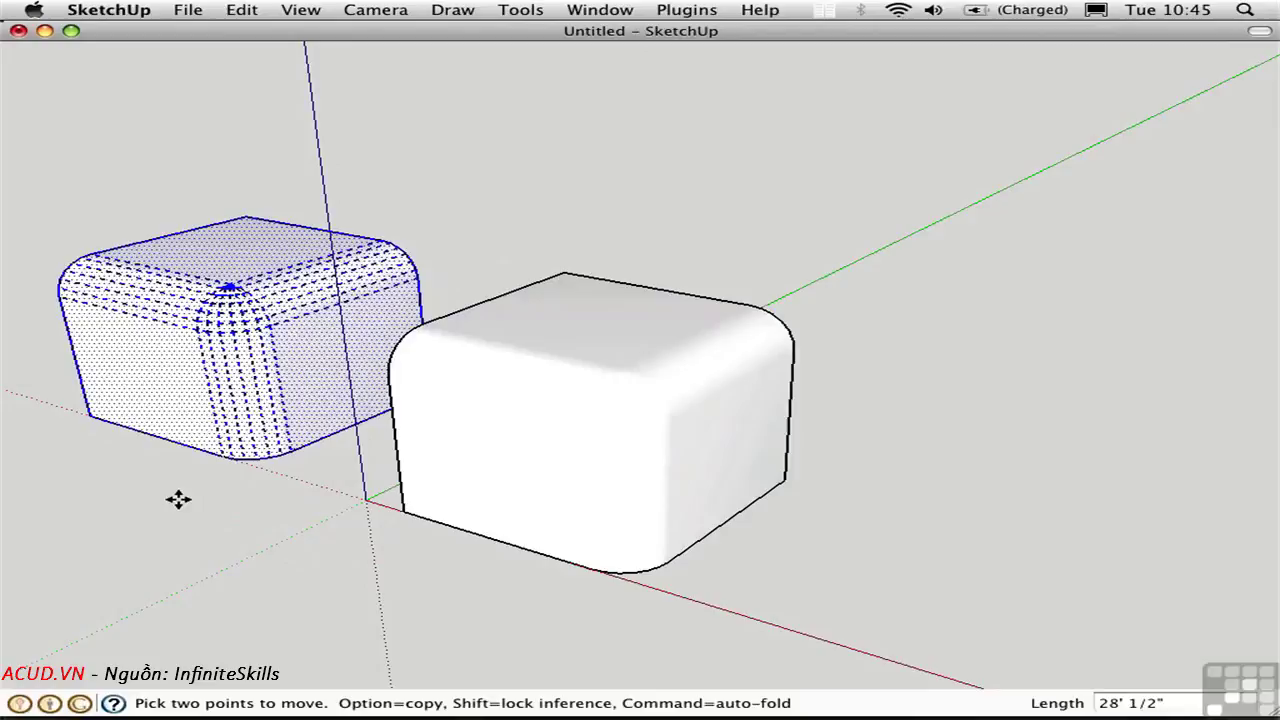
# Step: Mirror the copy at scale -1 along the red axis and pick its corner to move it back
pyautogui.press('s')
pyautogui.moveTo(238, 460); pyautogui.dragTo(680, 385, button='middle')
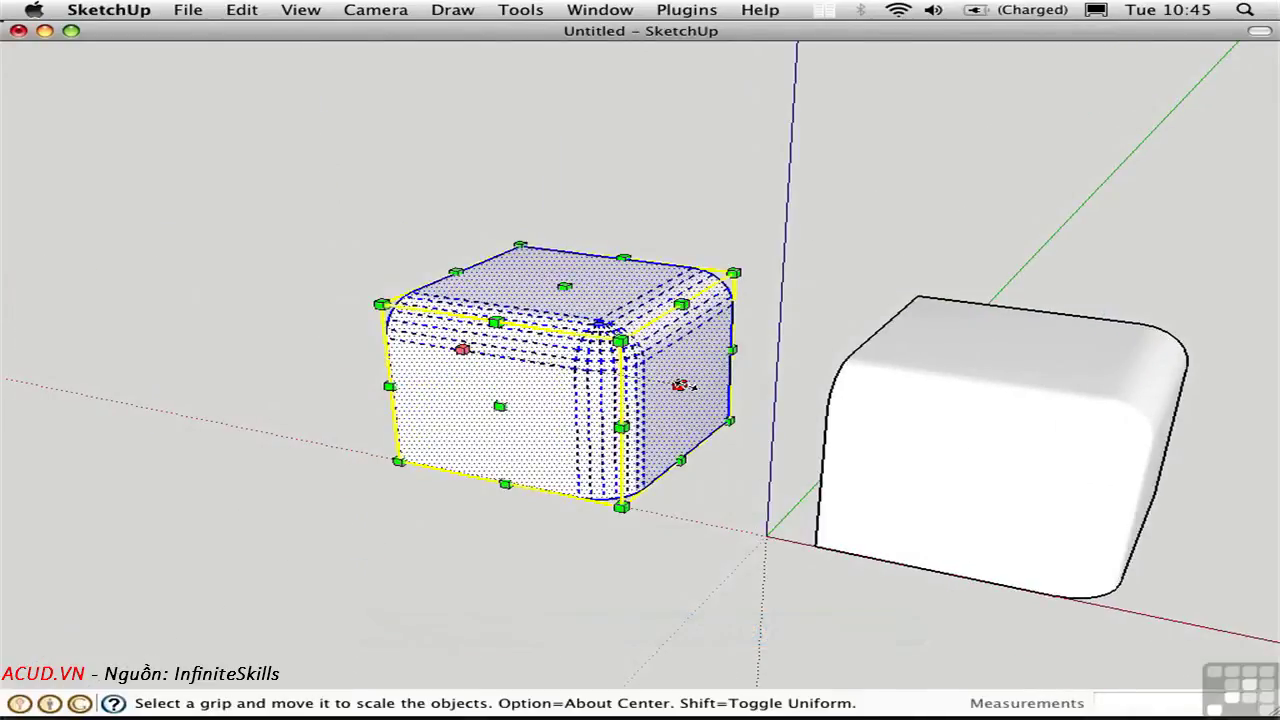
pyautogui.moveTo(680, 385); pyautogui.dragTo(273, 318)
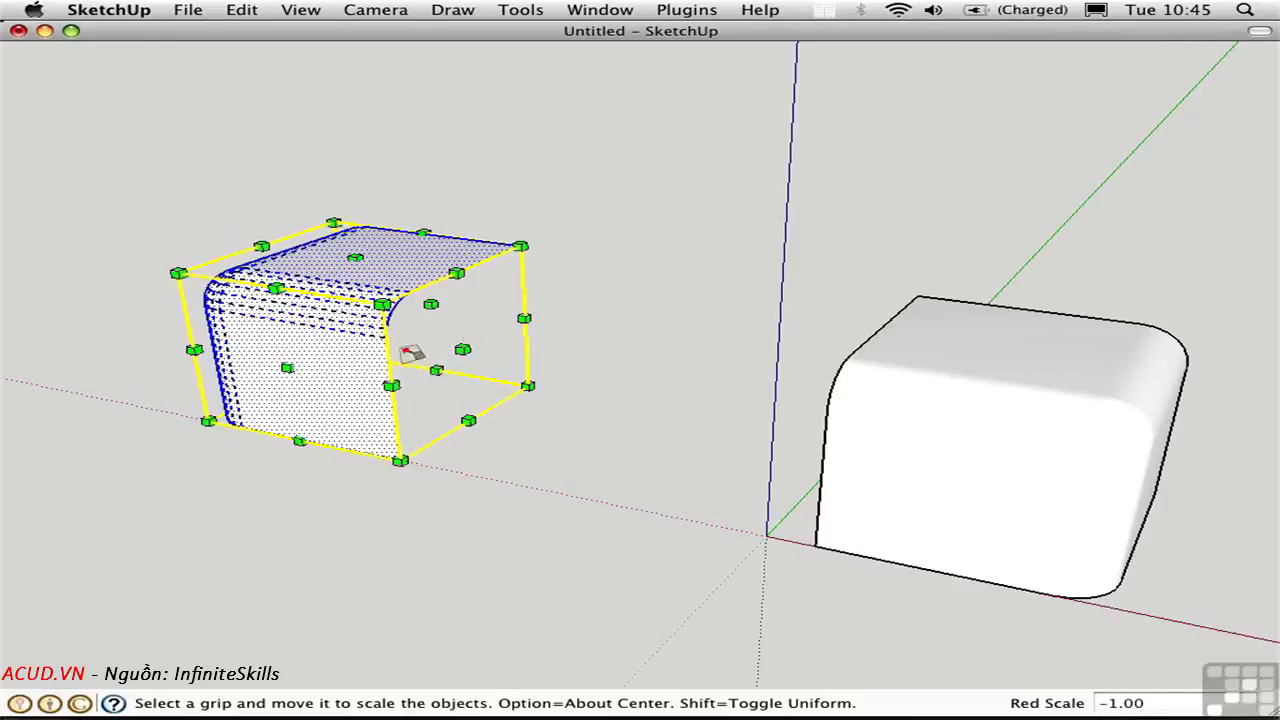
pyautogui.press('space')
pyautogui.click(426, 456)
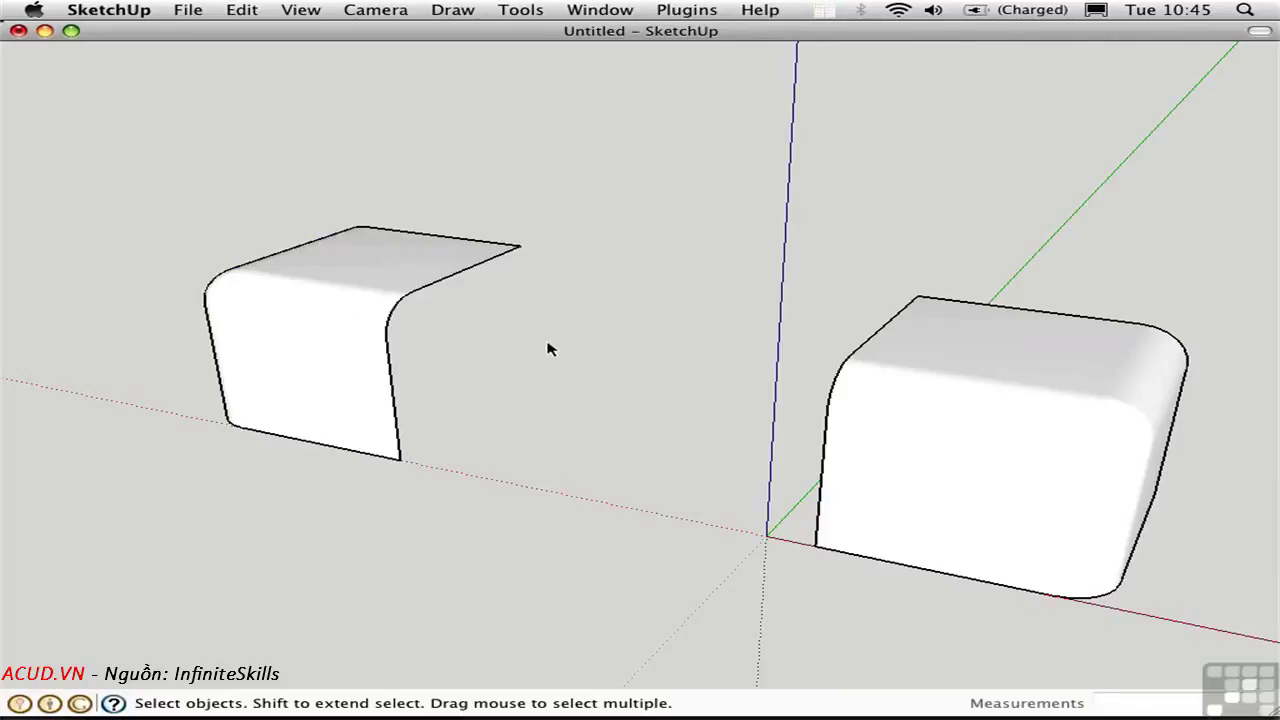
pyautogui.doubleClick(334, 324)
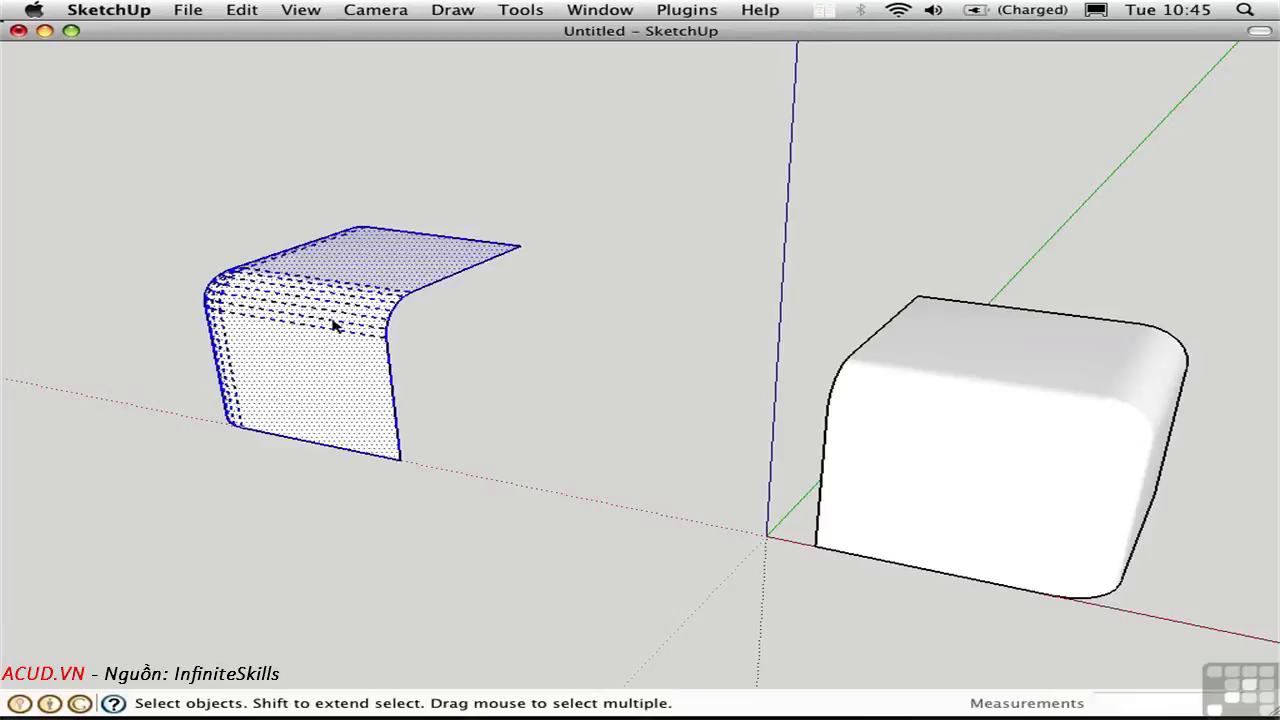
pyautogui.press('m')
pyautogui.click(524, 255)
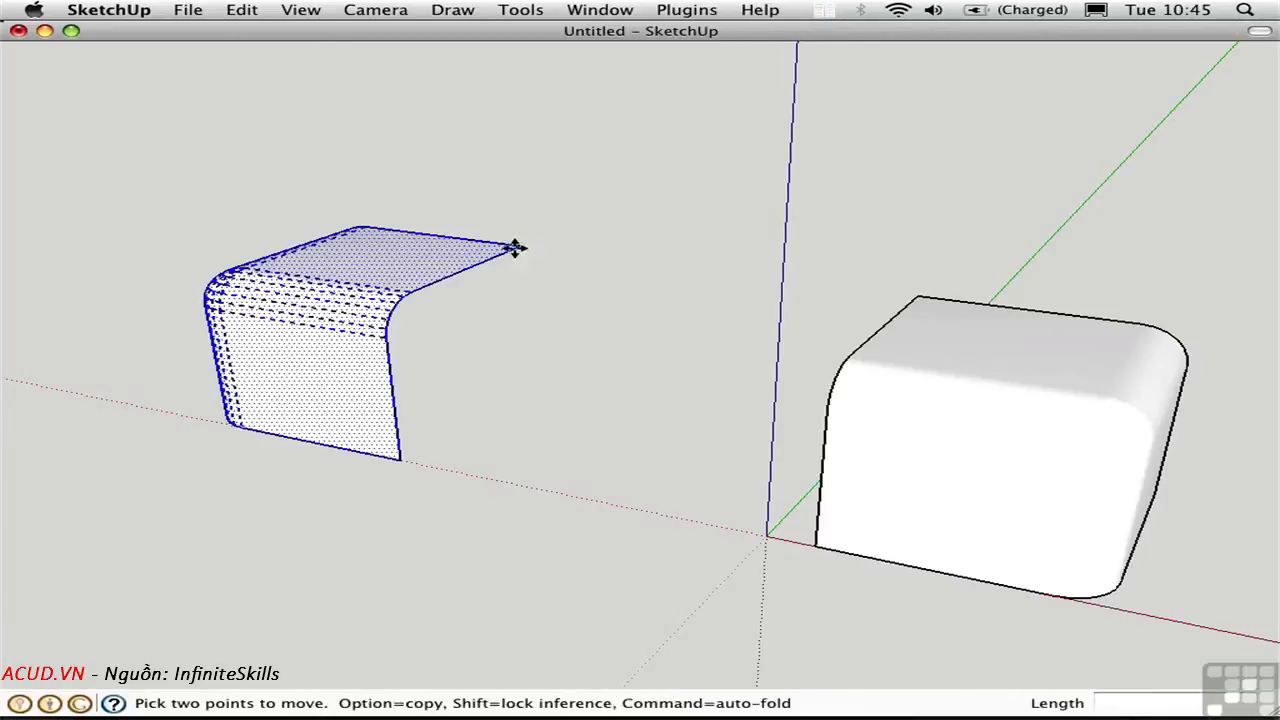
# Step: Attach the mirrored shape to the box's side and erase the seam curve between the halves
pyautogui.click(911, 291)
pyautogui.press('space')
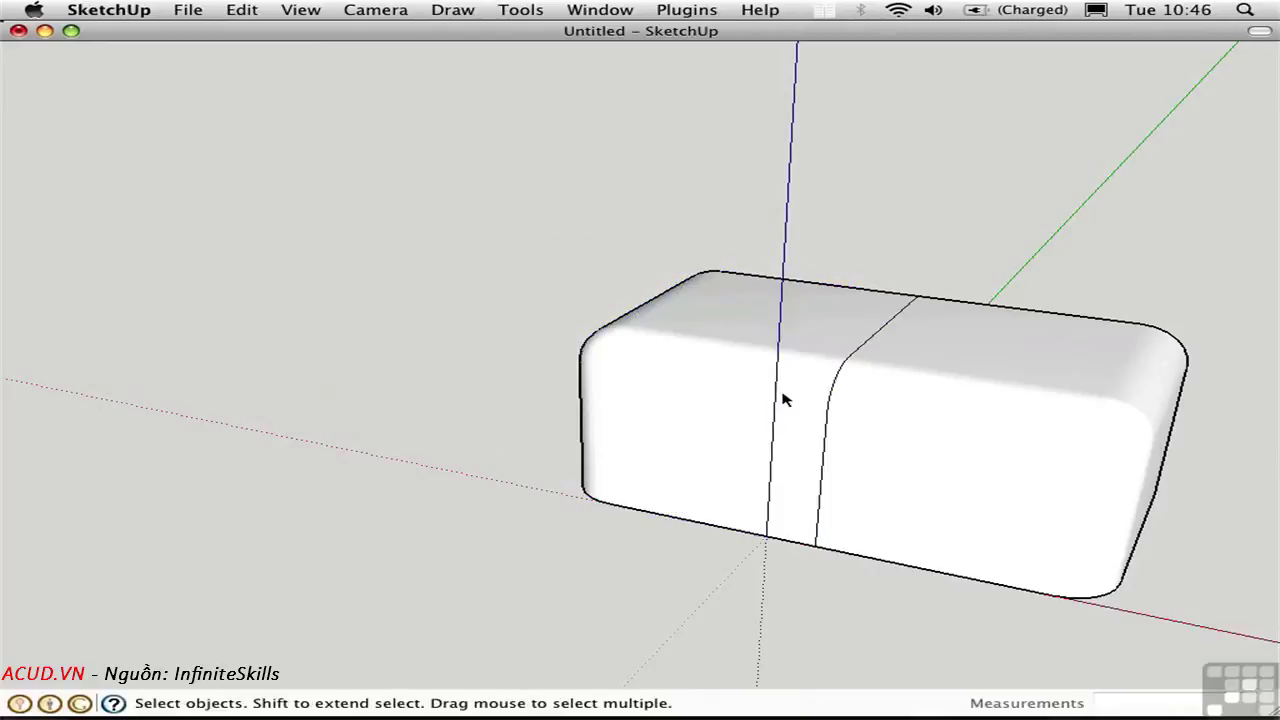
pyautogui.press('e')
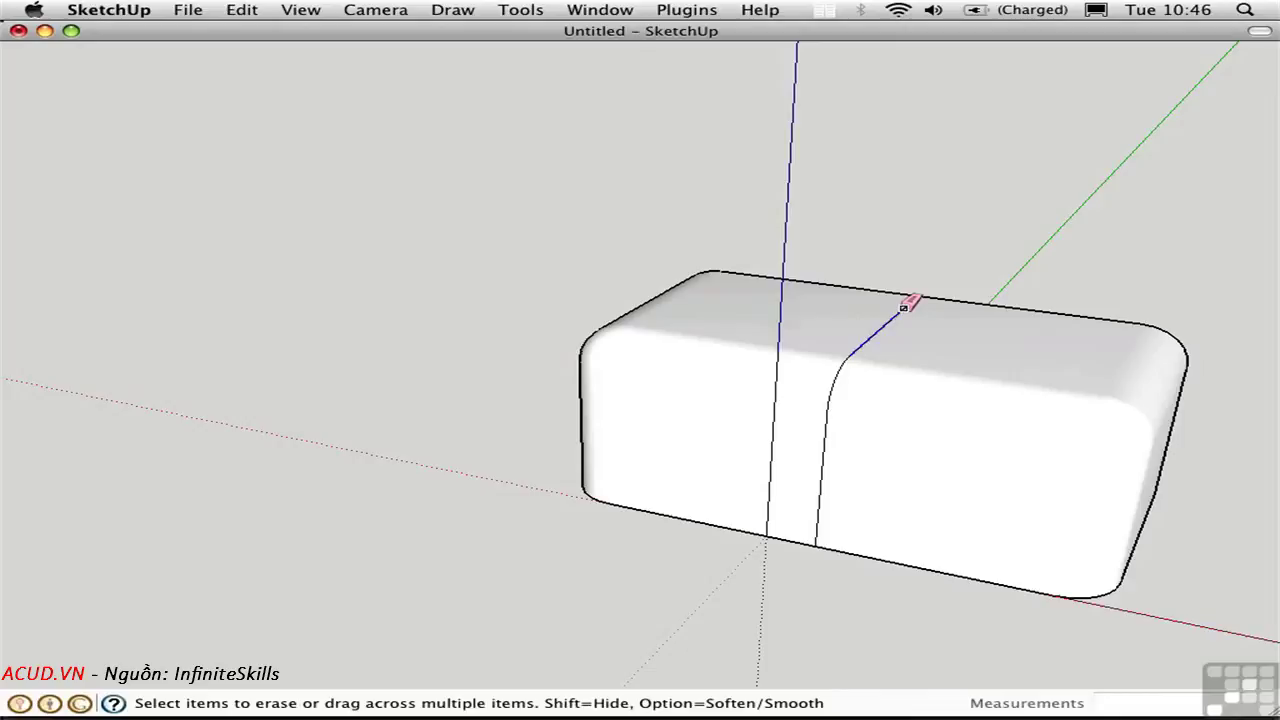
pyautogui.moveTo(904, 306)
pyautogui.mouseDown()
pyautogui.moveTo(831, 383)
pyautogui.moveTo(824, 496)
pyautogui.moveTo(800, 500)
pyautogui.mouseUp()
pyautogui.press('space')
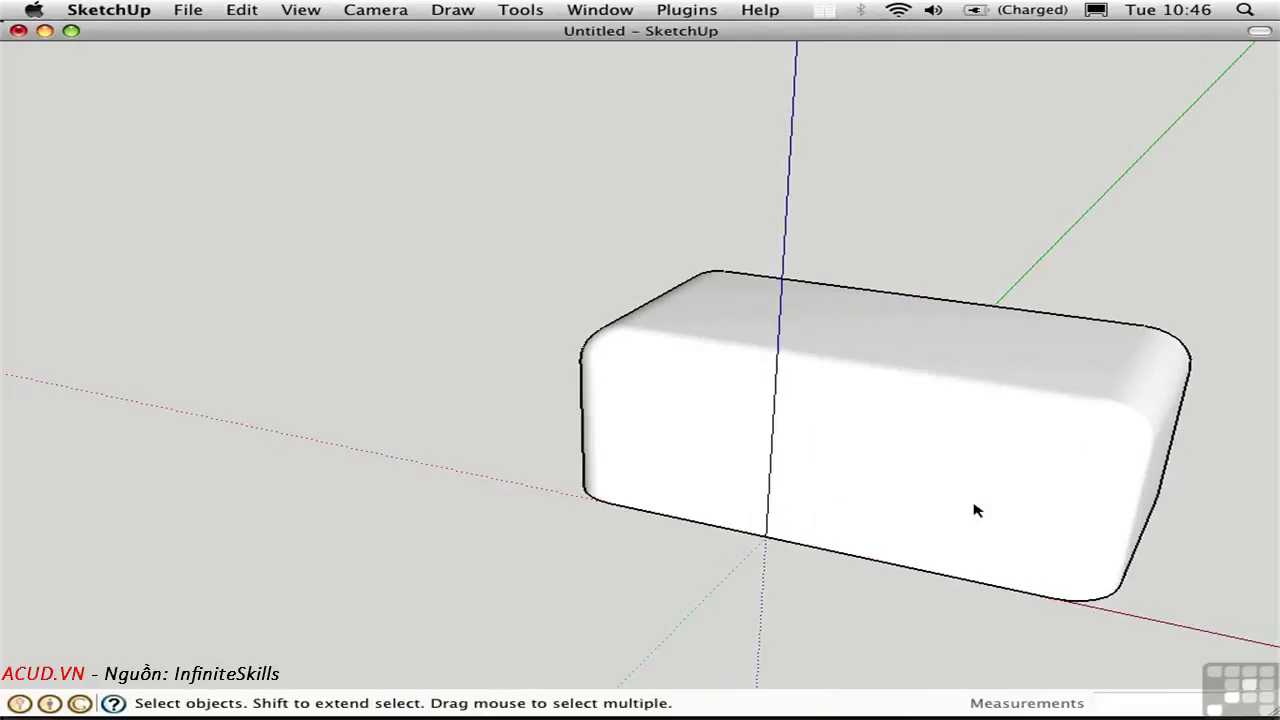
# Step: Copy the joined box and flip the lower one vertically at scale -1 on the blue axis
pyautogui.tripleClick(958, 497)
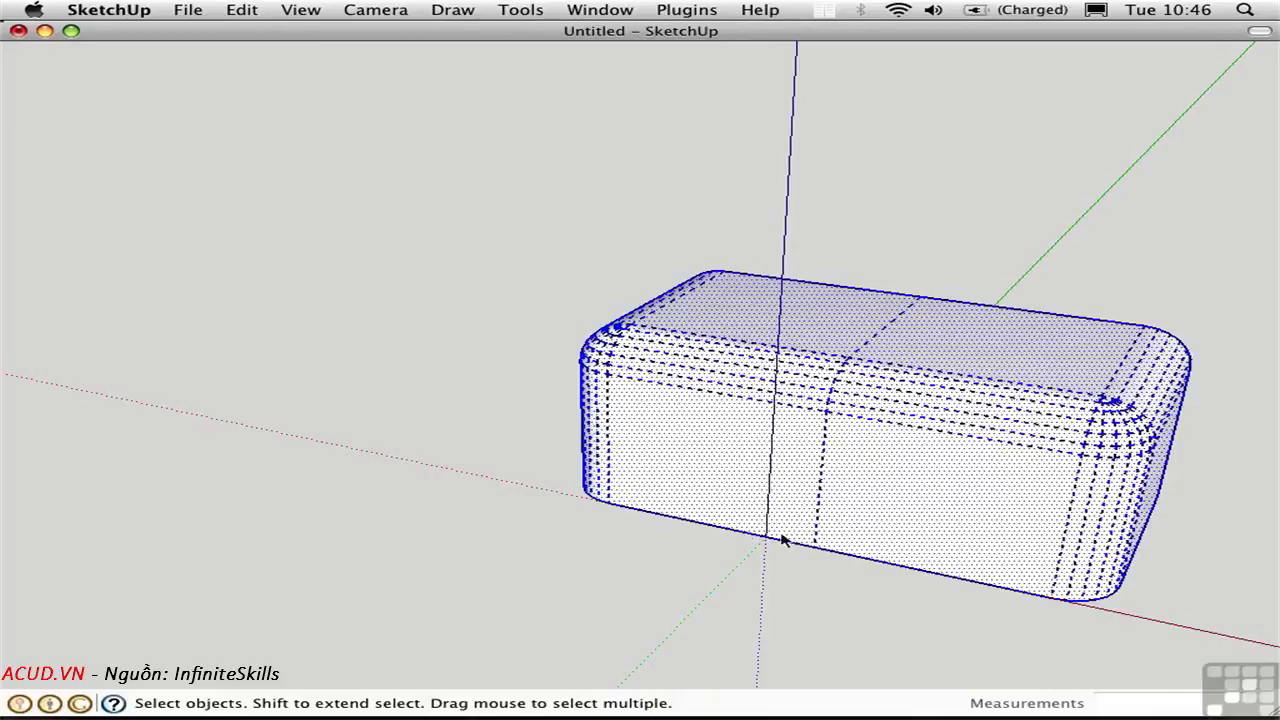
pyautogui.press('m')
pyautogui.click(489, 382)
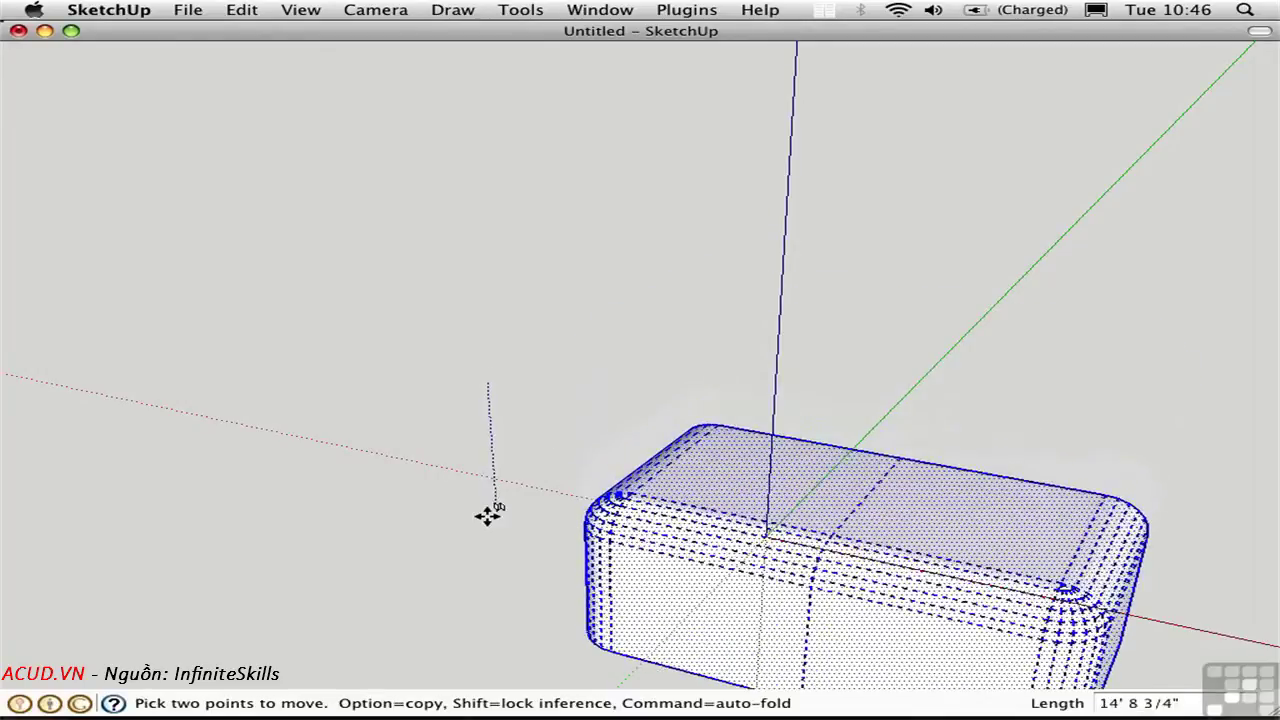
pyautogui.press('alt')
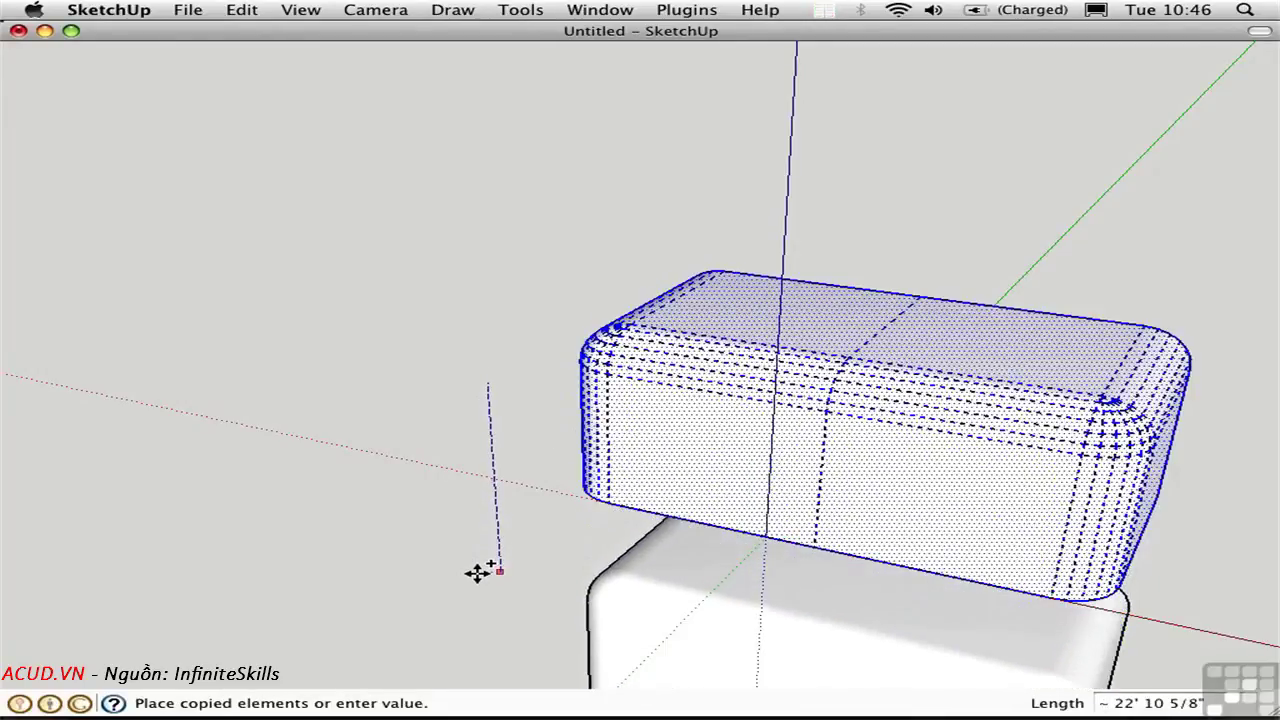
pyautogui.click(478, 572)
pyautogui.keyDown('shift'); pyautogui.moveTo(680, 500); pyautogui.dragTo(370, 382, button='middle'); pyautogui.keyUp('shift')
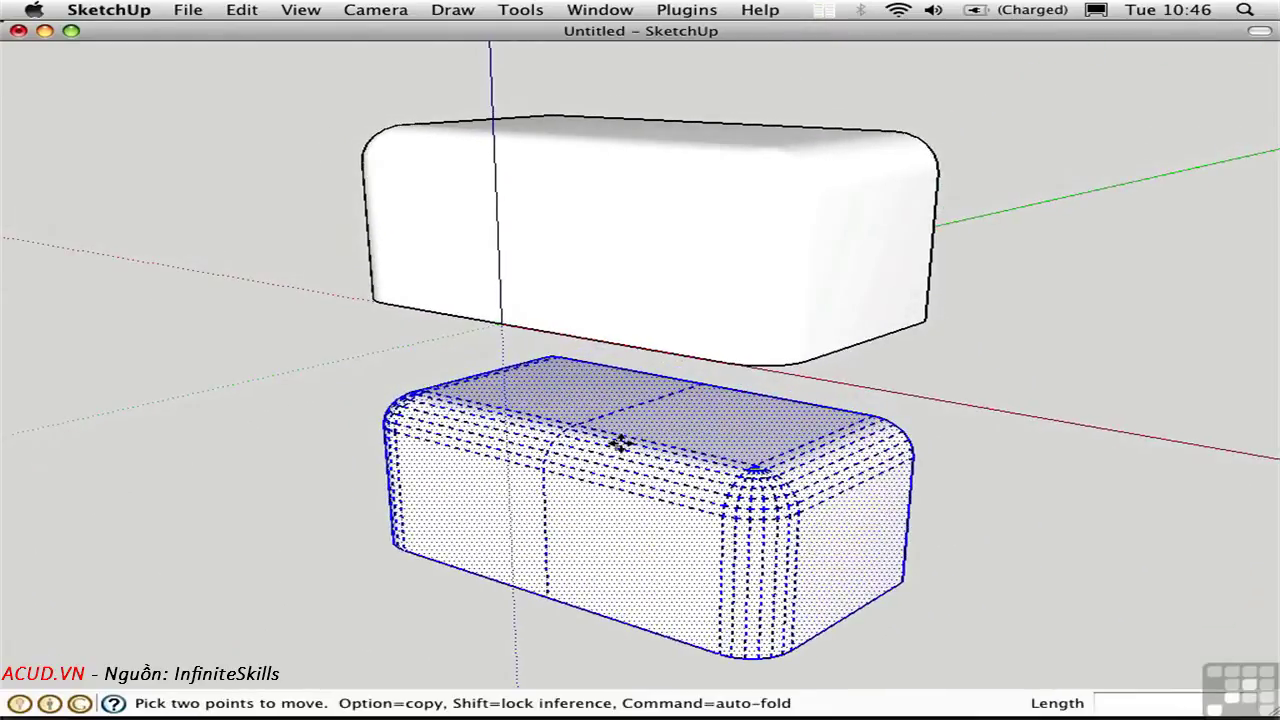
pyautogui.press('s')
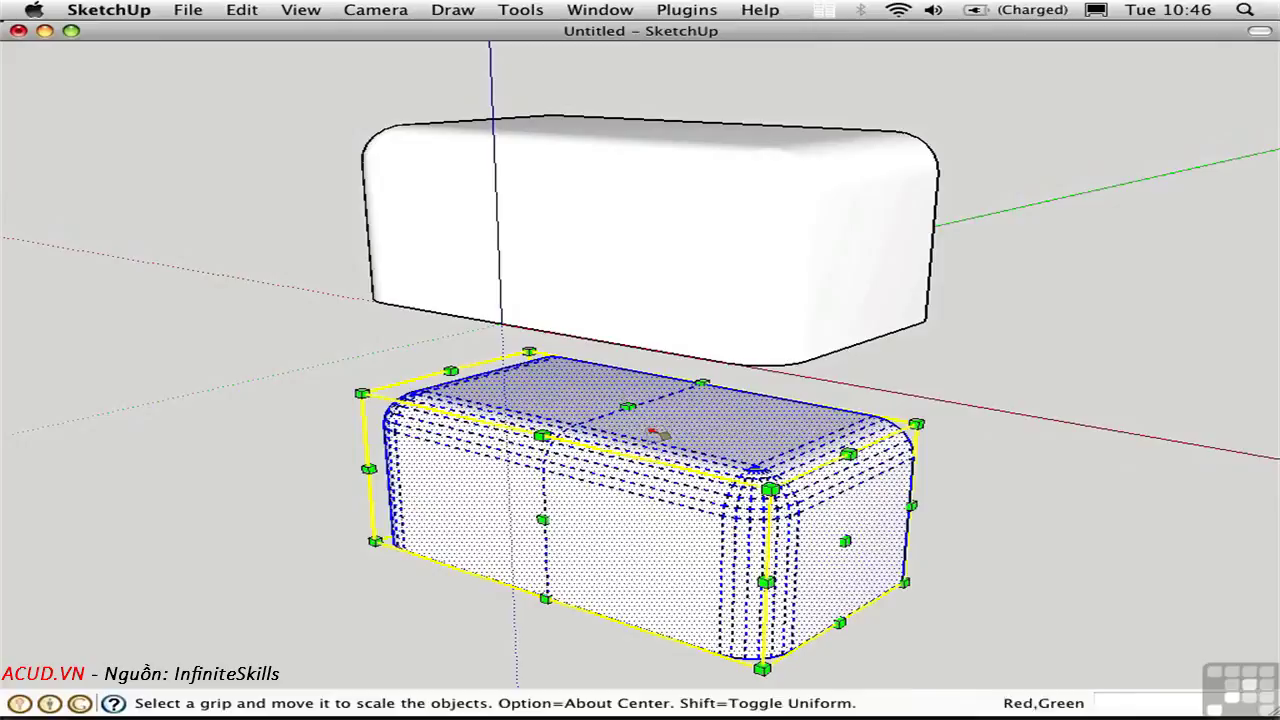
pyautogui.keyDown('shift'); pyautogui.moveTo(650, 388); pyautogui.dragTo(615, 232, button='middle'); pyautogui.keyUp('shift')
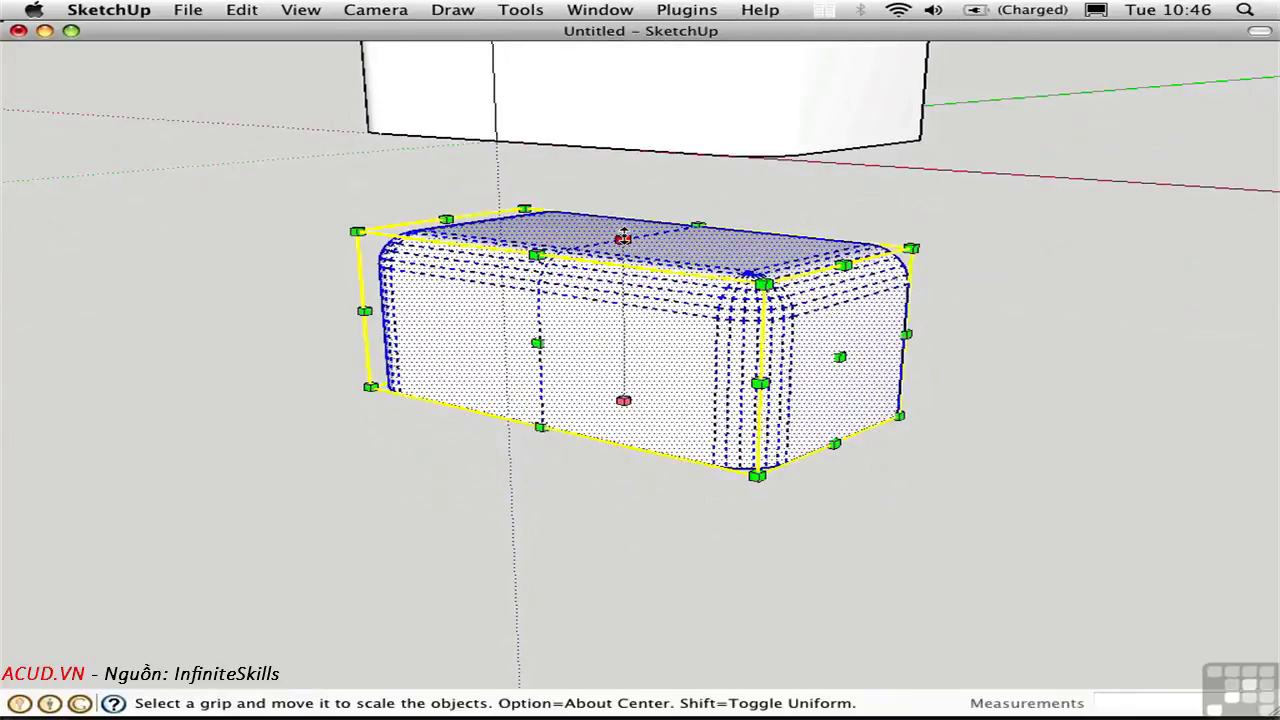
pyautogui.moveTo(623, 238); pyautogui.dragTo(624, 545)
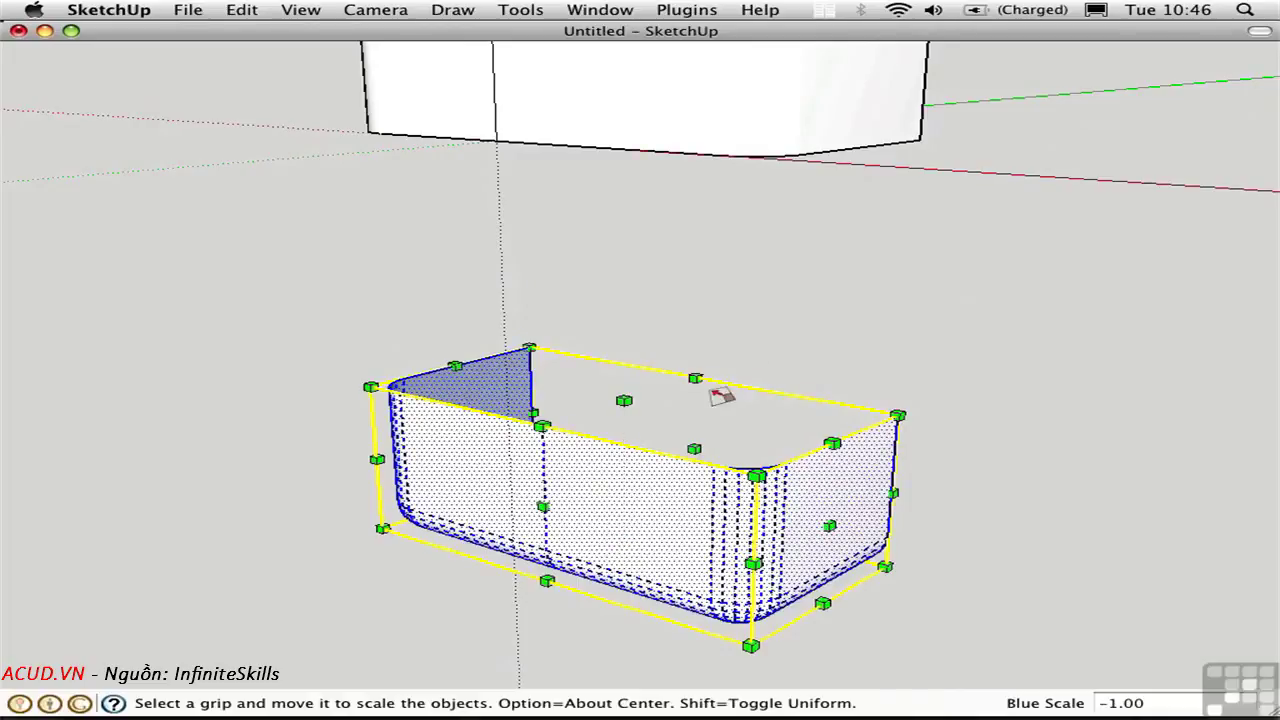
# Step: Attach the flipped shape under the upper box and erase the joining seam edges
pyautogui.press('m')
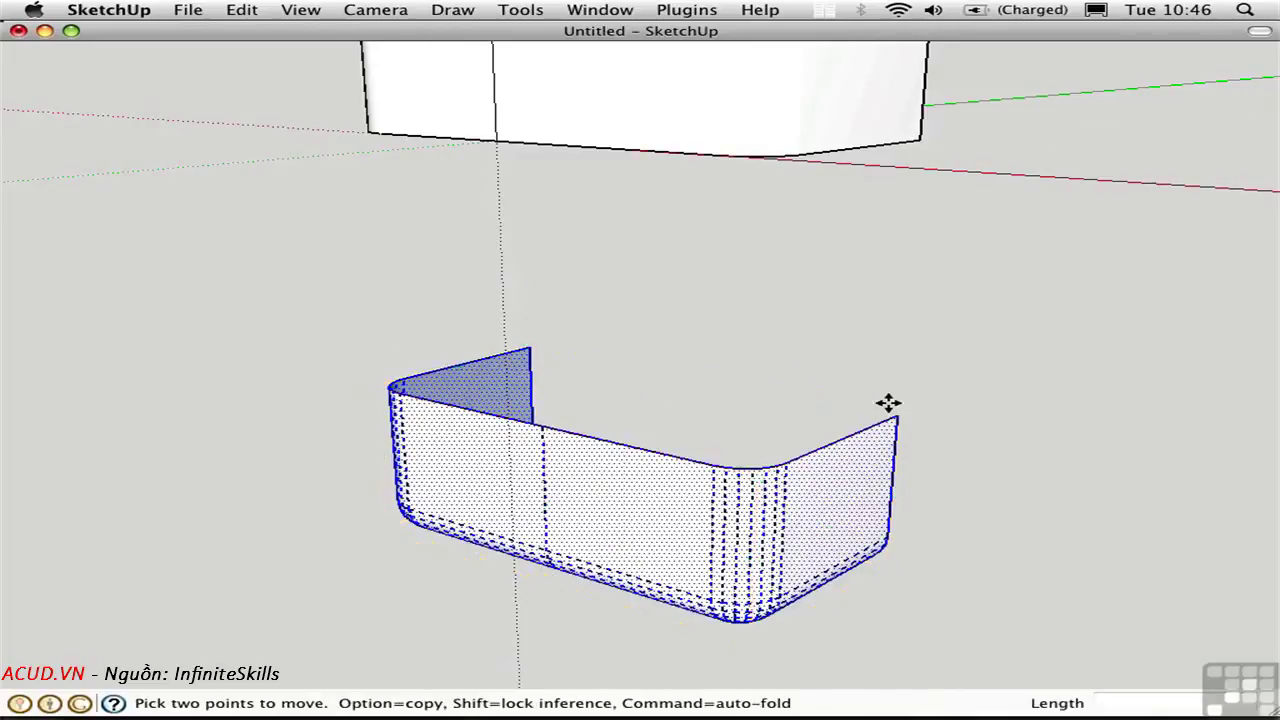
pyautogui.click(899, 416)
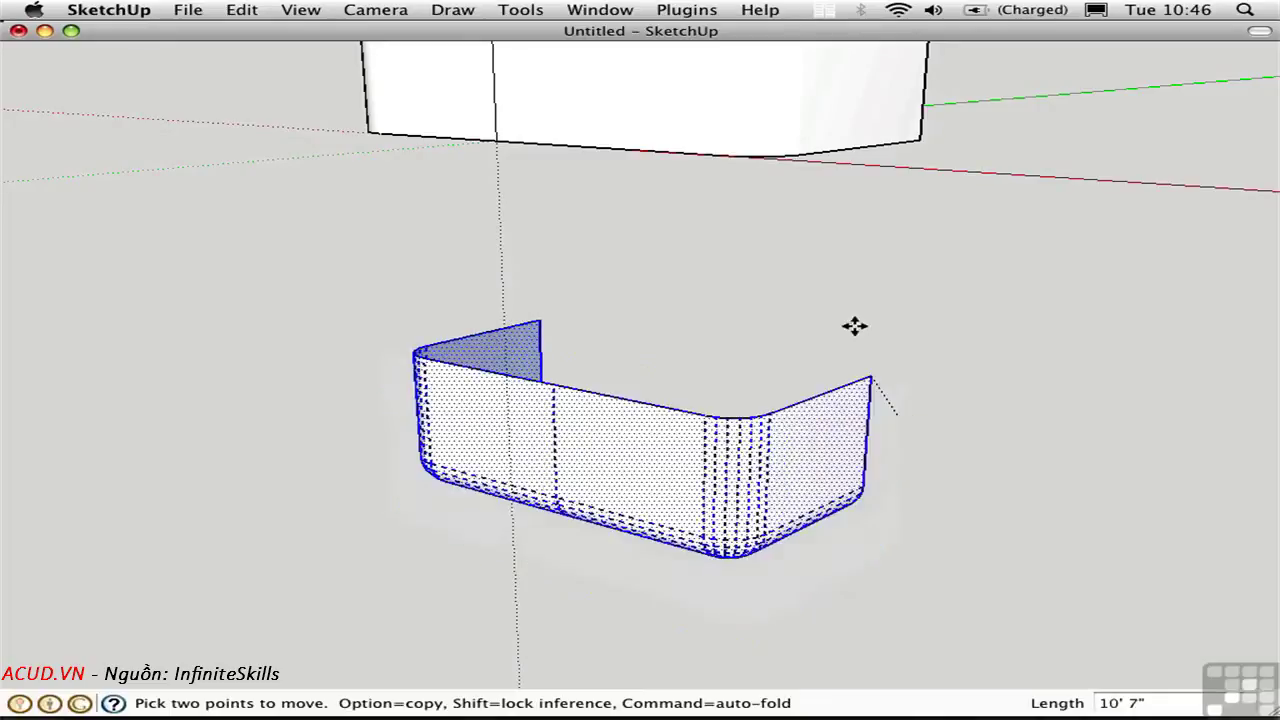
pyautogui.click(925, 148)
pyautogui.press('space')
pyautogui.click(980, 329)
pyautogui.moveTo(980, 329); pyautogui.dragTo(890, 352, button='middle')
pyautogui.press('e')
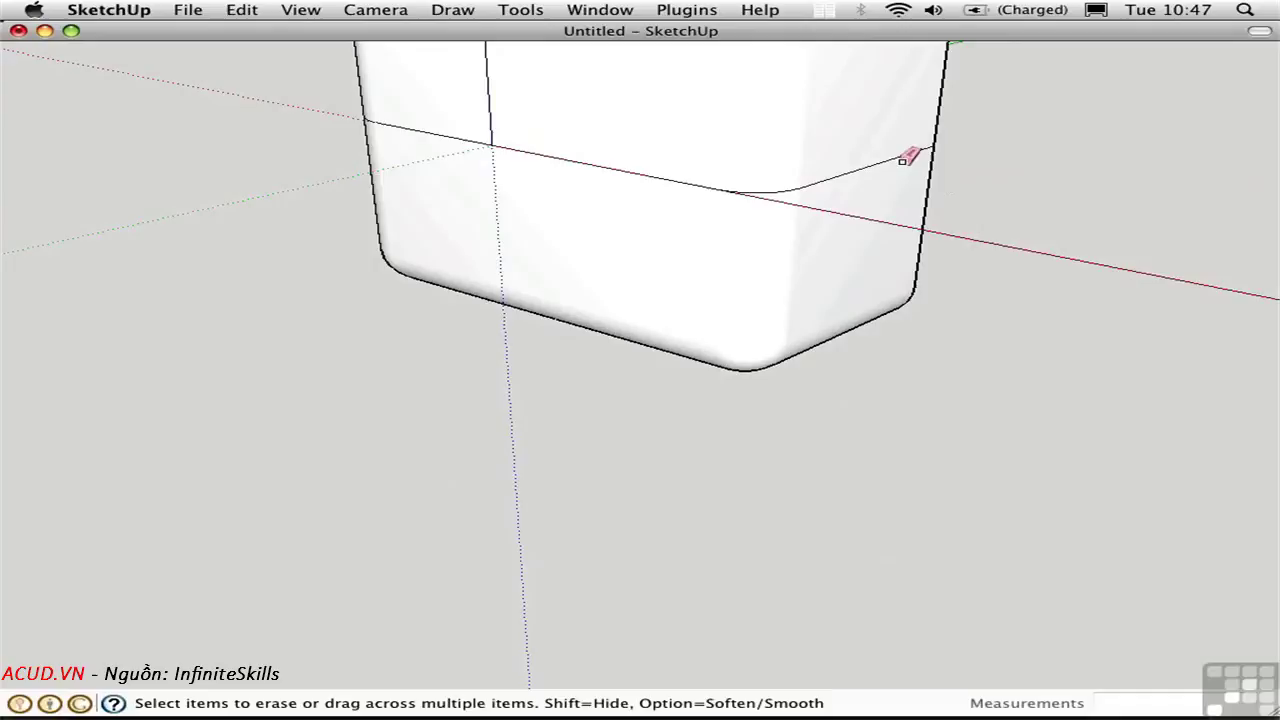
pyautogui.moveTo(897, 161)
pyautogui.mouseDown()
pyautogui.moveTo(746, 191)
pyautogui.moveTo(368, 126)
pyautogui.mouseUp()
pyautogui.moveTo(354, 229)
pyautogui.mouseDown(button='middle')
pyautogui.moveTo(1120, 240)
pyautogui.moveTo(365, 240)
pyautogui.mouseUp(button='middle')
pyautogui.moveTo(358, 241)
pyautogui.mouseDown()
pyautogui.moveTo(343, 237)
pyautogui.moveTo(343, 263)
pyautogui.mouseUp()
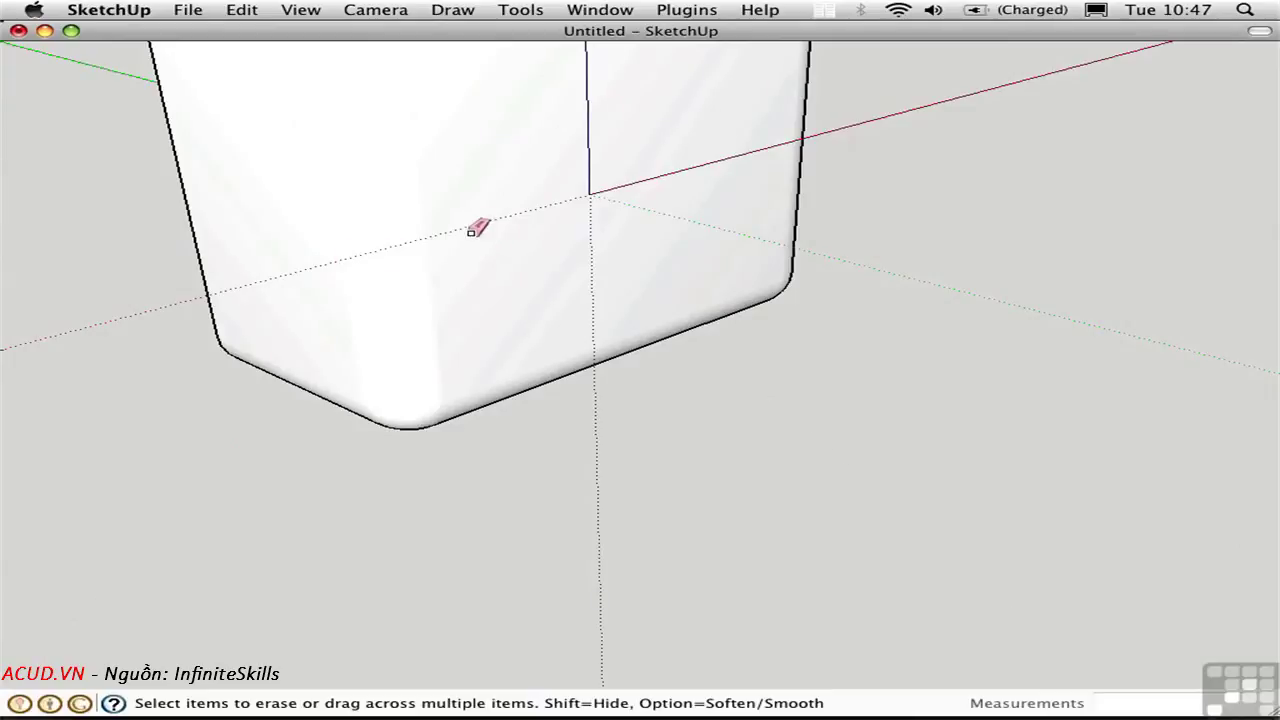
pyautogui.moveTo(480, 226)
pyautogui.mouseDown(button='middle')
pyautogui.moveTo(795, 425)
pyautogui.moveTo(786, 408)
pyautogui.mouseUp(button='middle')
# Step: Copy the whole rounded box to the left and mirror it at scale -1 on the green axis
pyautogui.press('space')
pyautogui.press('super+a')
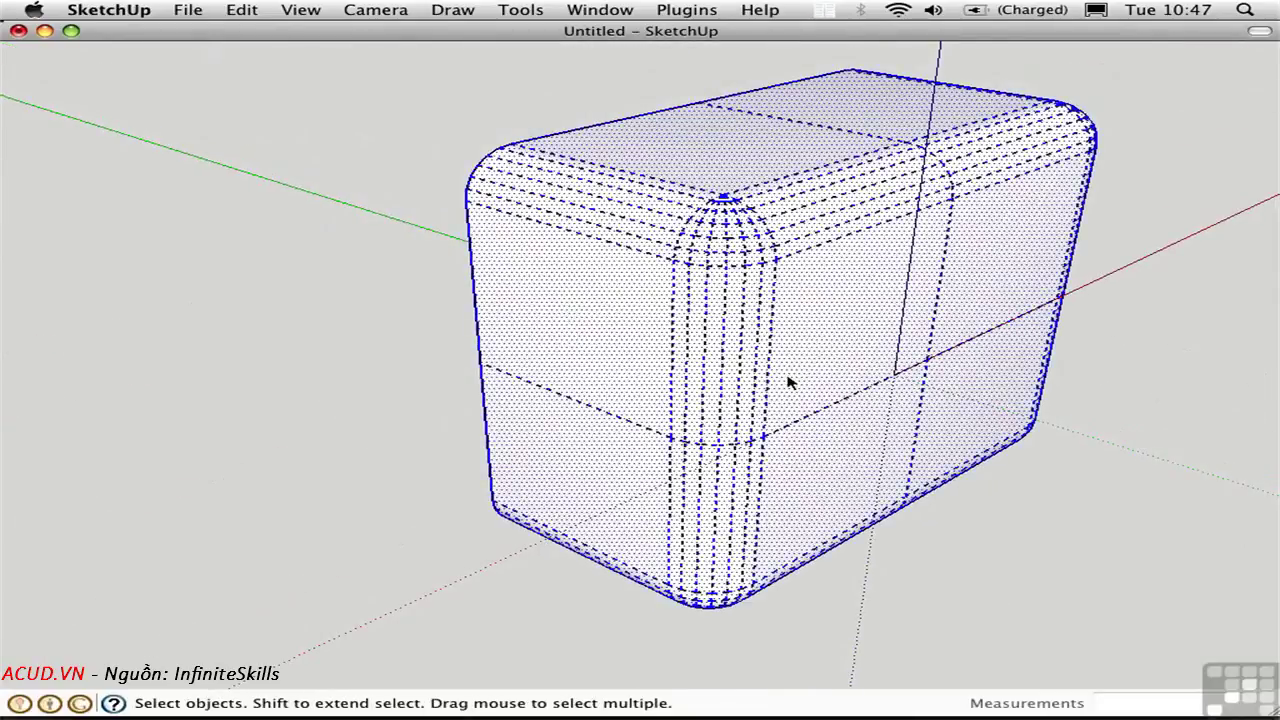
pyautogui.press('m')
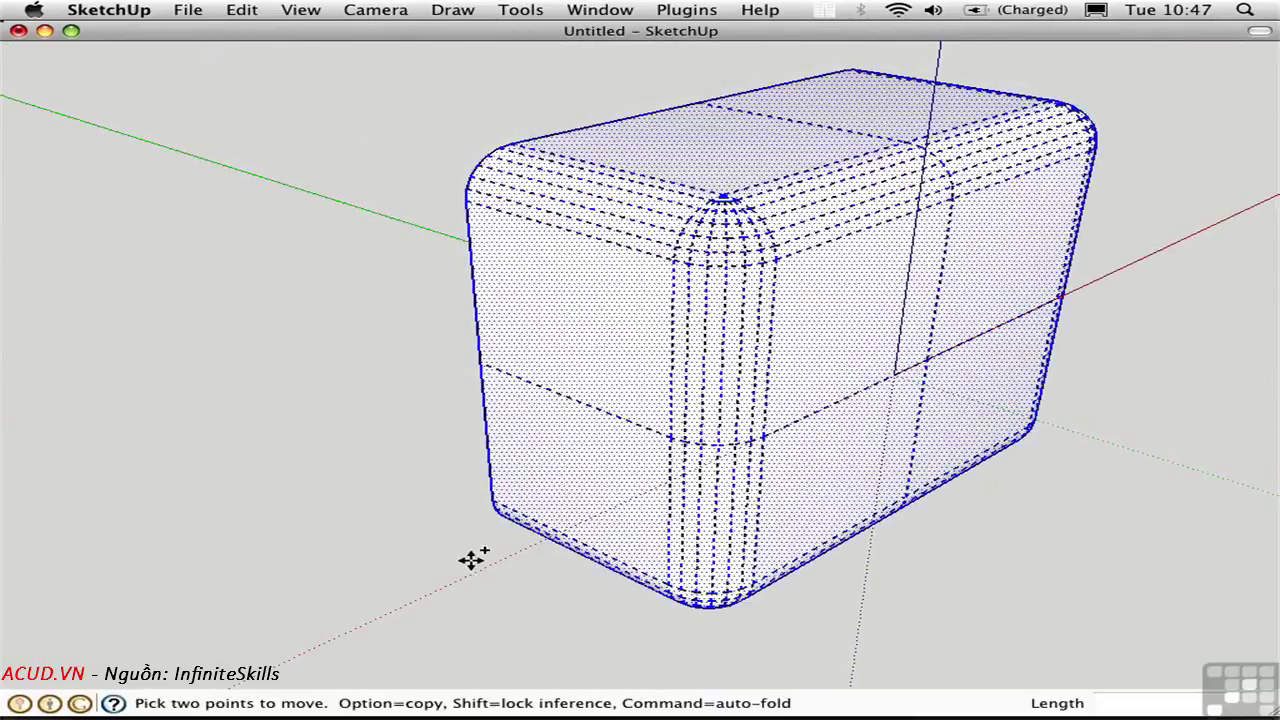
pyautogui.press('alt')
pyautogui.click(486, 563)
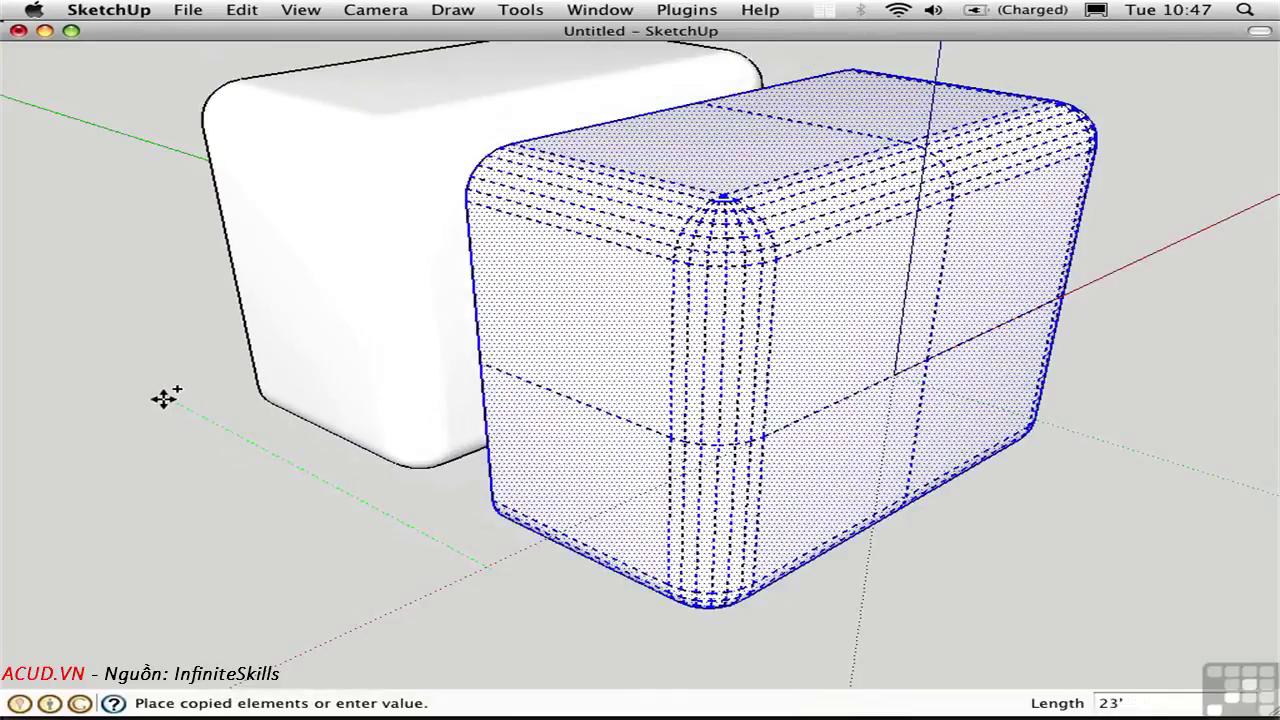
pyautogui.click(101, 370)
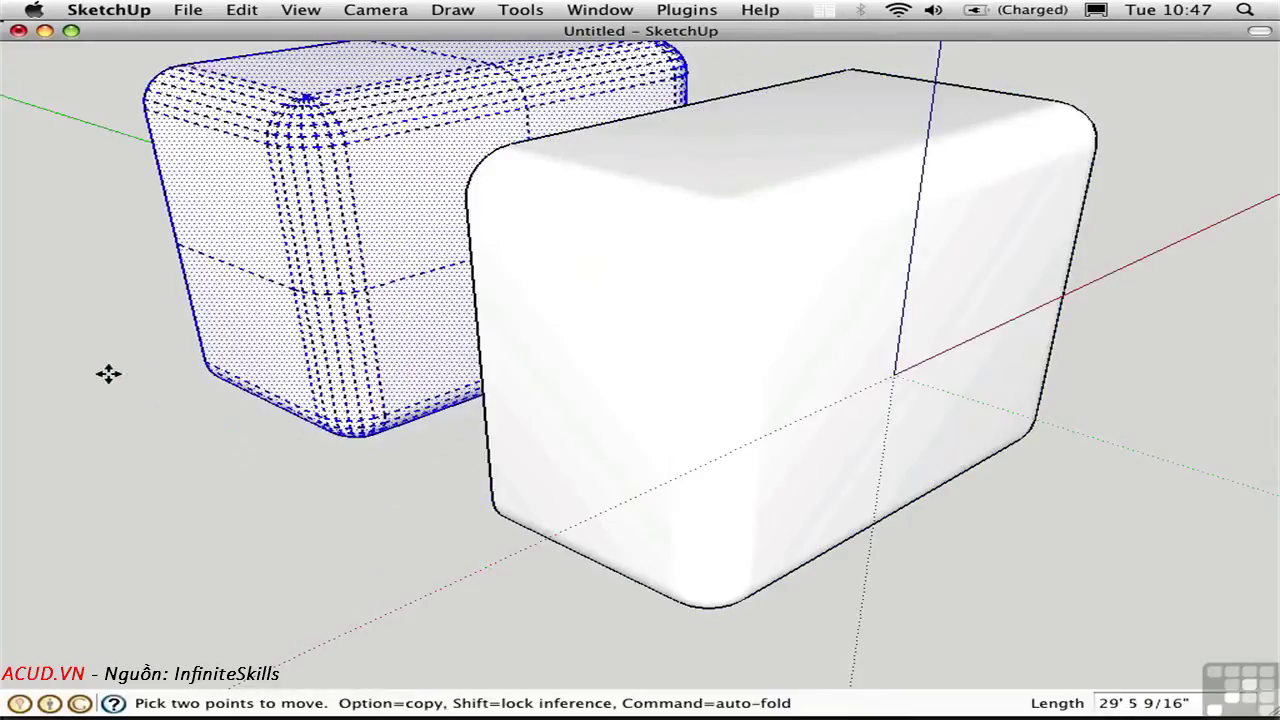
pyautogui.moveTo(169, 376); pyautogui.dragTo(585, 399, button='middle')
pyautogui.press('s')
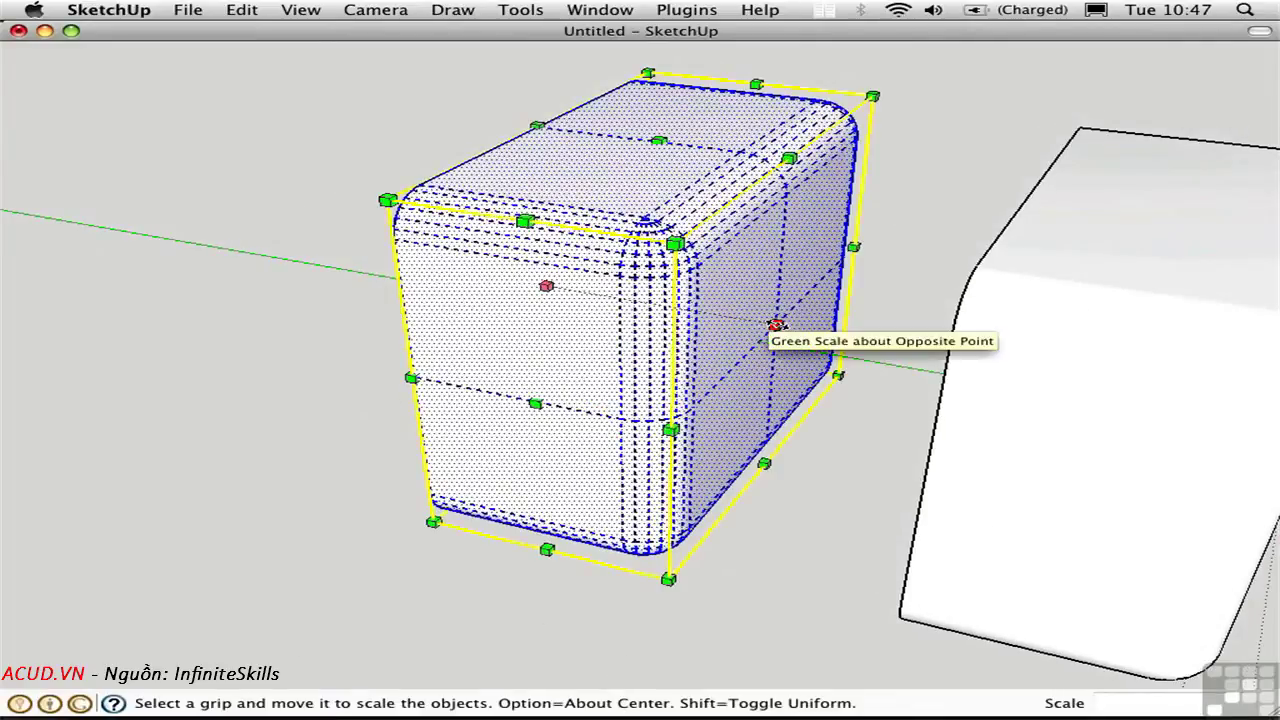
pyautogui.moveTo(770, 323); pyautogui.dragTo(342, 251)
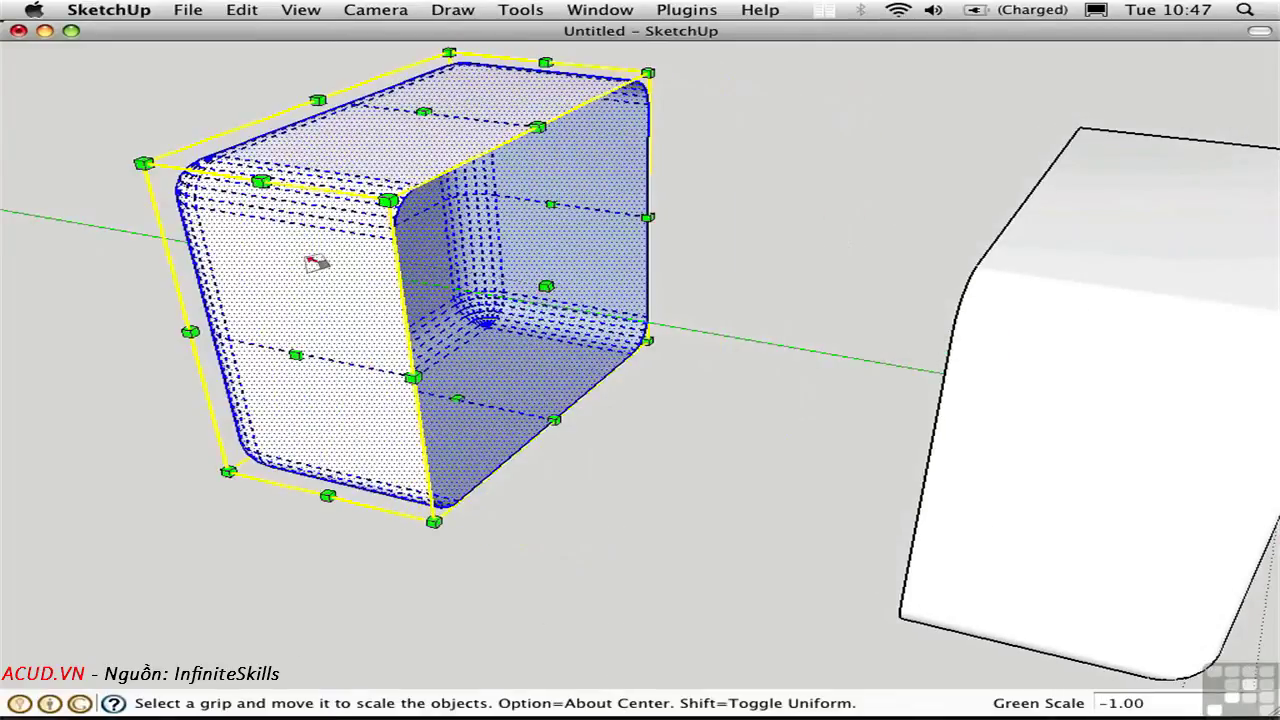
pyautogui.press('space')
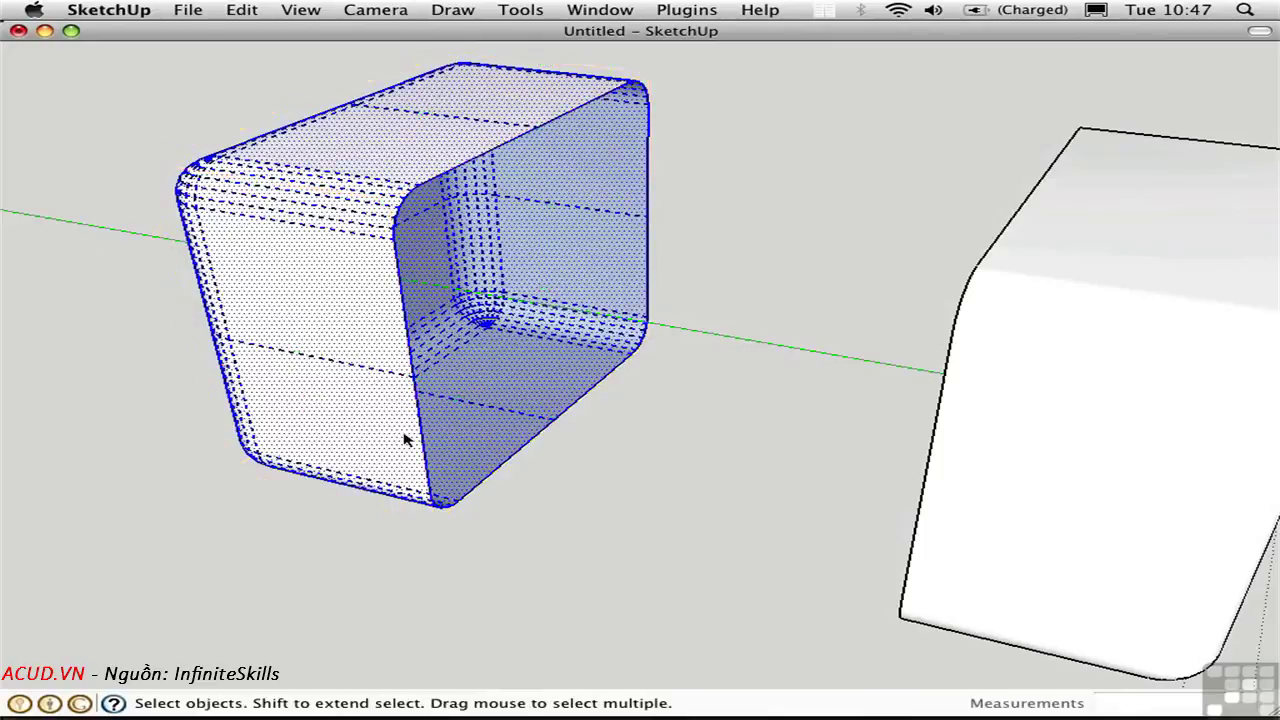
# Step: Butt the mirrored piece against the other half and soften the seam edges between them
pyautogui.press('m')
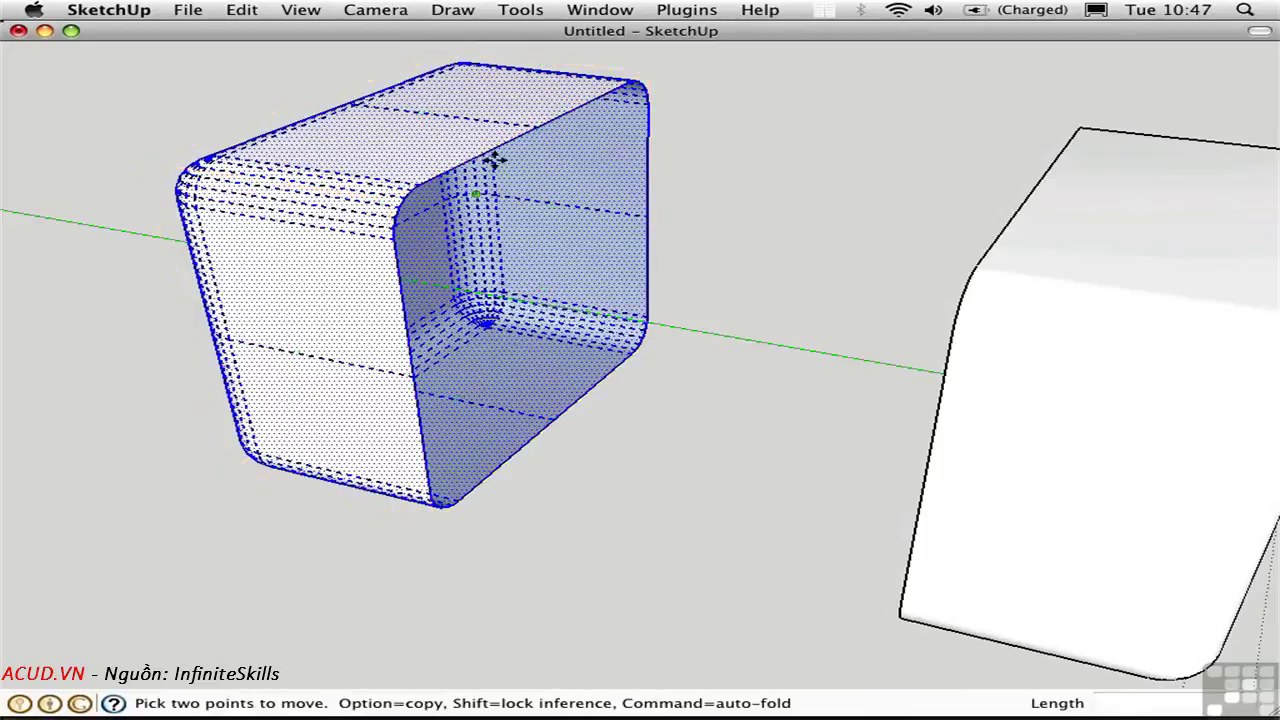
pyautogui.click(535, 128)
pyautogui.click(1029, 194)
pyautogui.press('space')
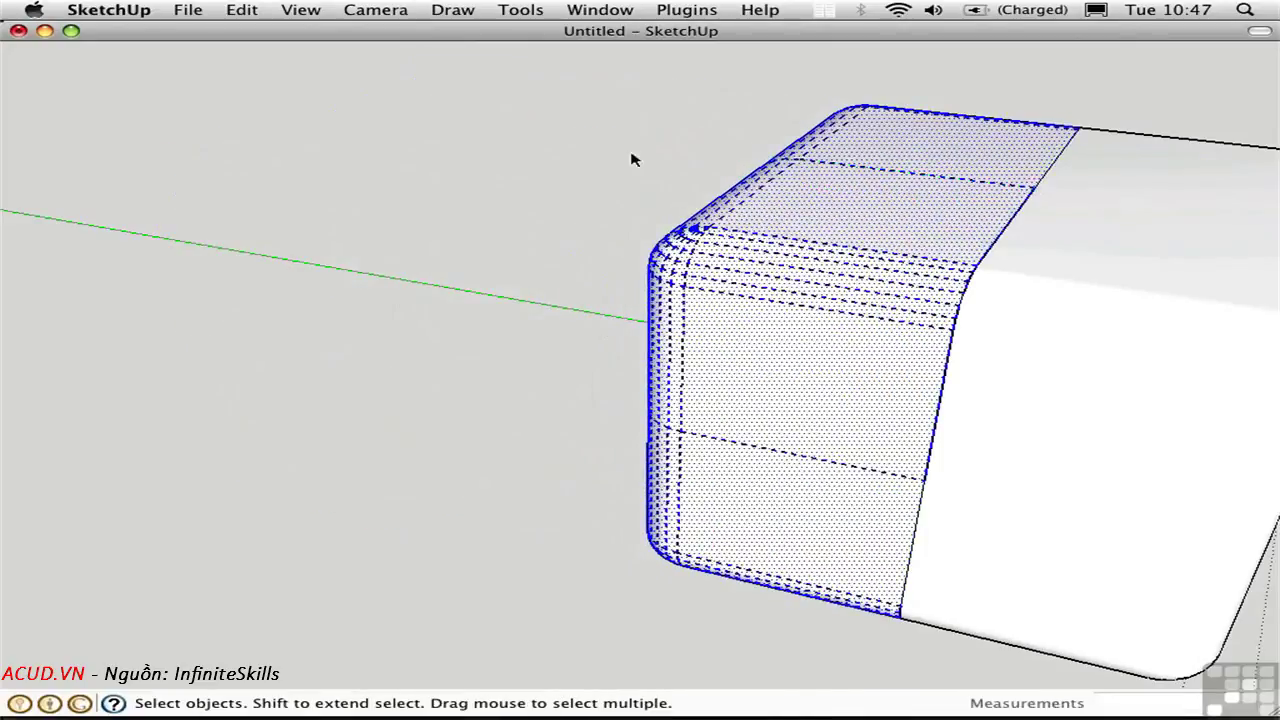
pyautogui.click(625, 170)
pyautogui.press('e')
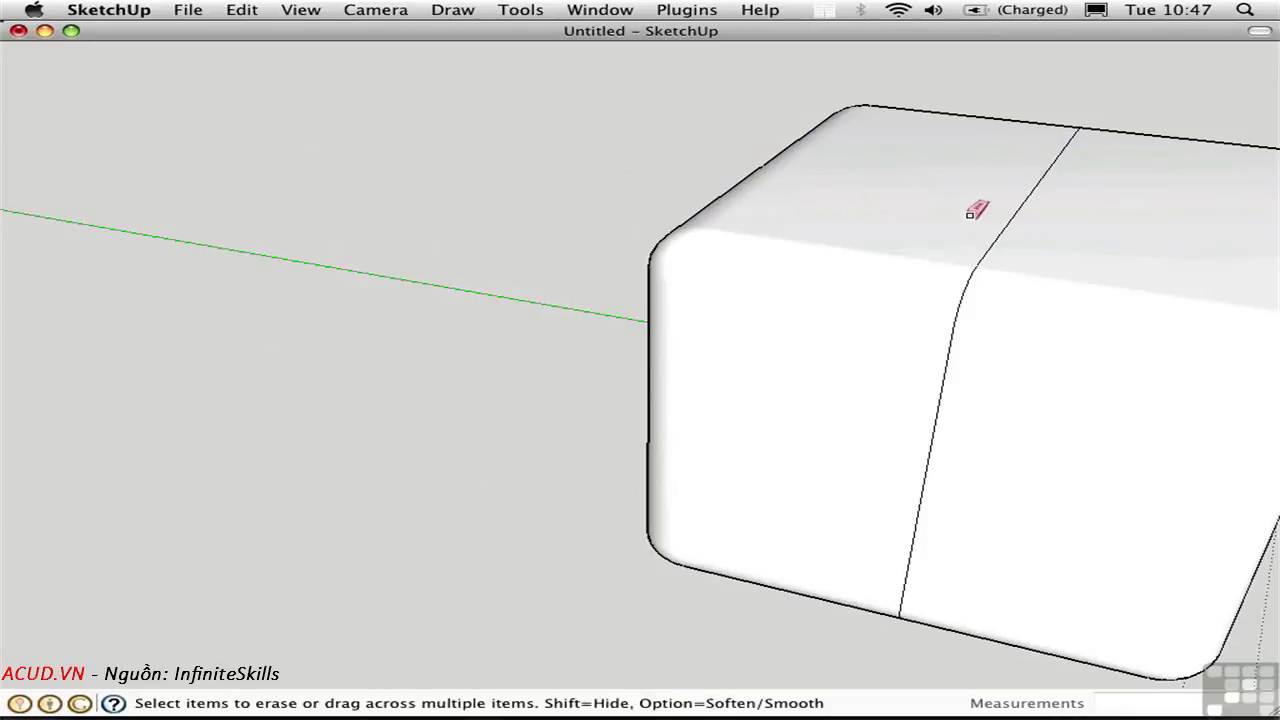
pyautogui.moveTo(1076, 133)
pyautogui.mouseDown()
pyautogui.moveTo(958, 298)
pyautogui.moveTo(903, 603)
pyautogui.mouseUp()
# Step: Scale the whole rounded box to Blue 0.28 and Red 0.59 to form a soap bar
pyautogui.tripleClick(685, 262)
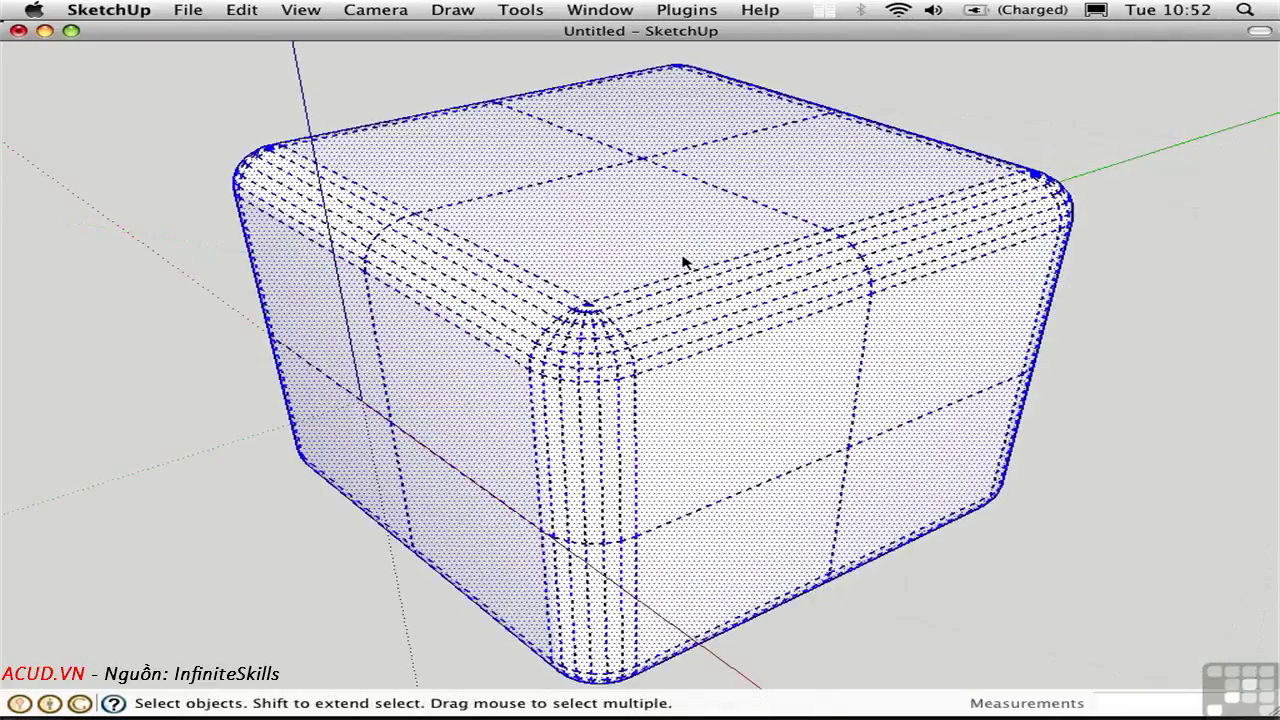
pyautogui.press('s')
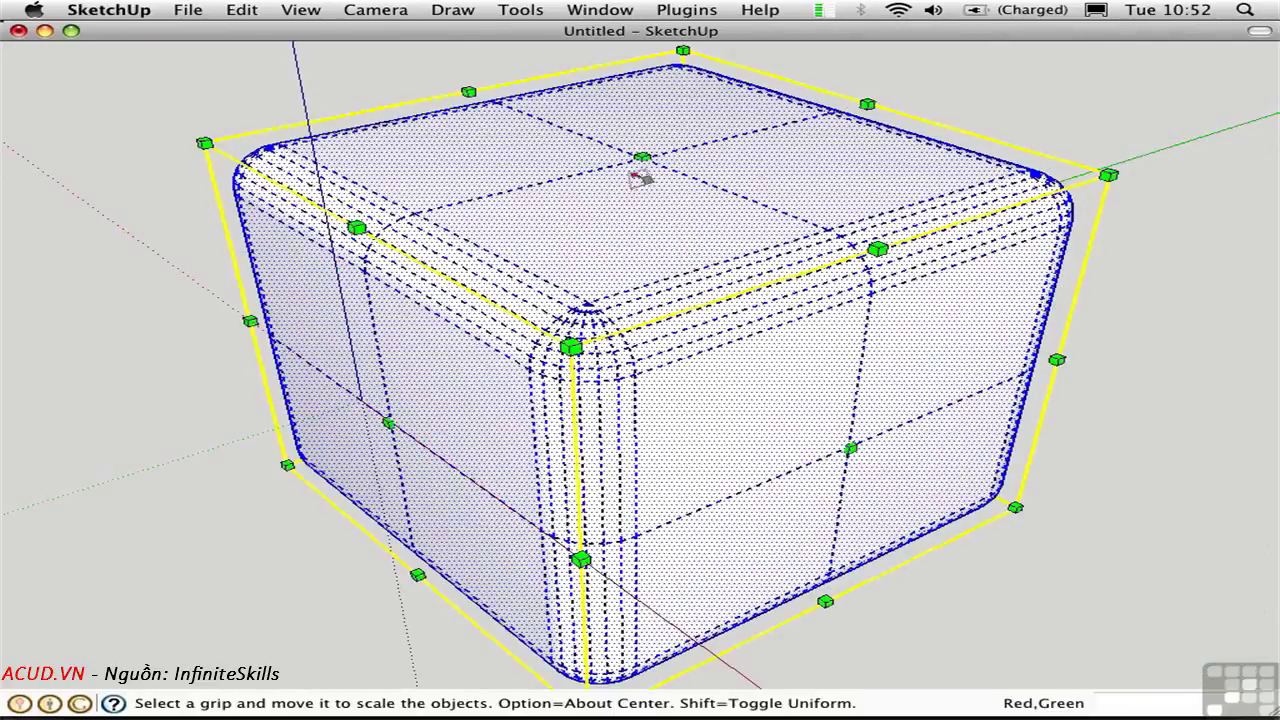
pyautogui.moveTo(642, 157); pyautogui.dragTo(752, 480)
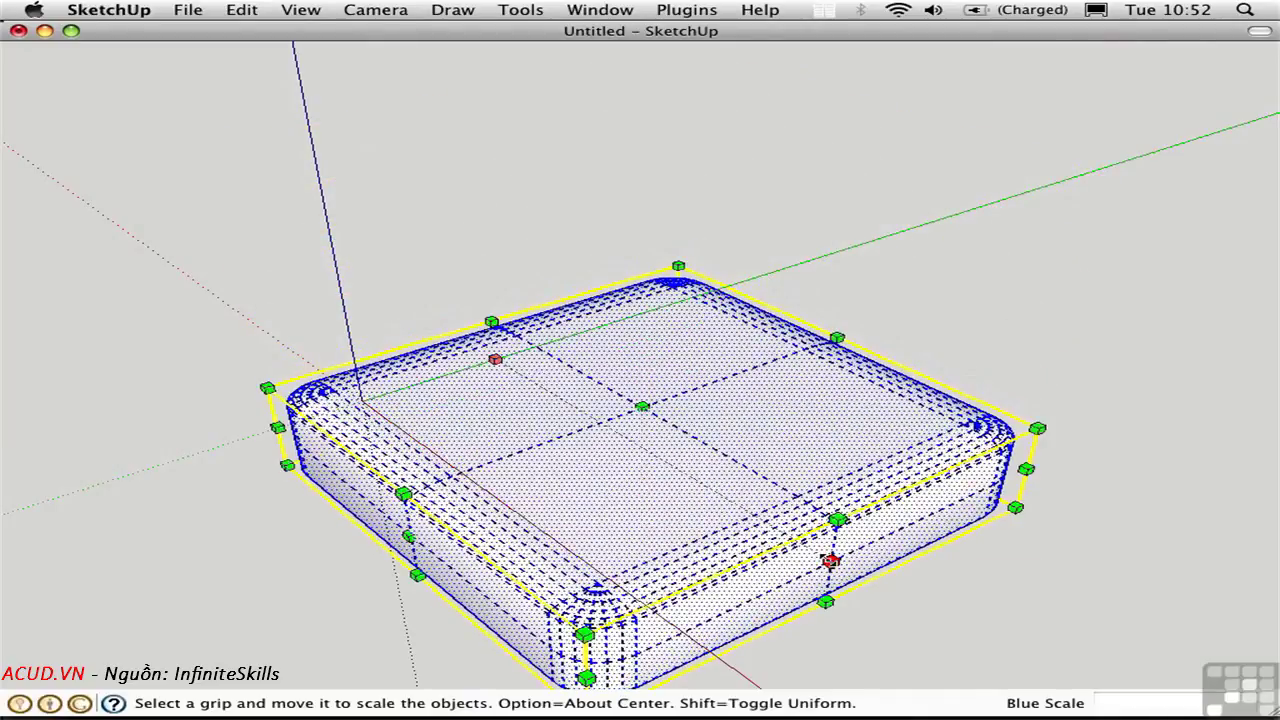
pyautogui.moveTo(832, 563); pyautogui.dragTo(674, 464)
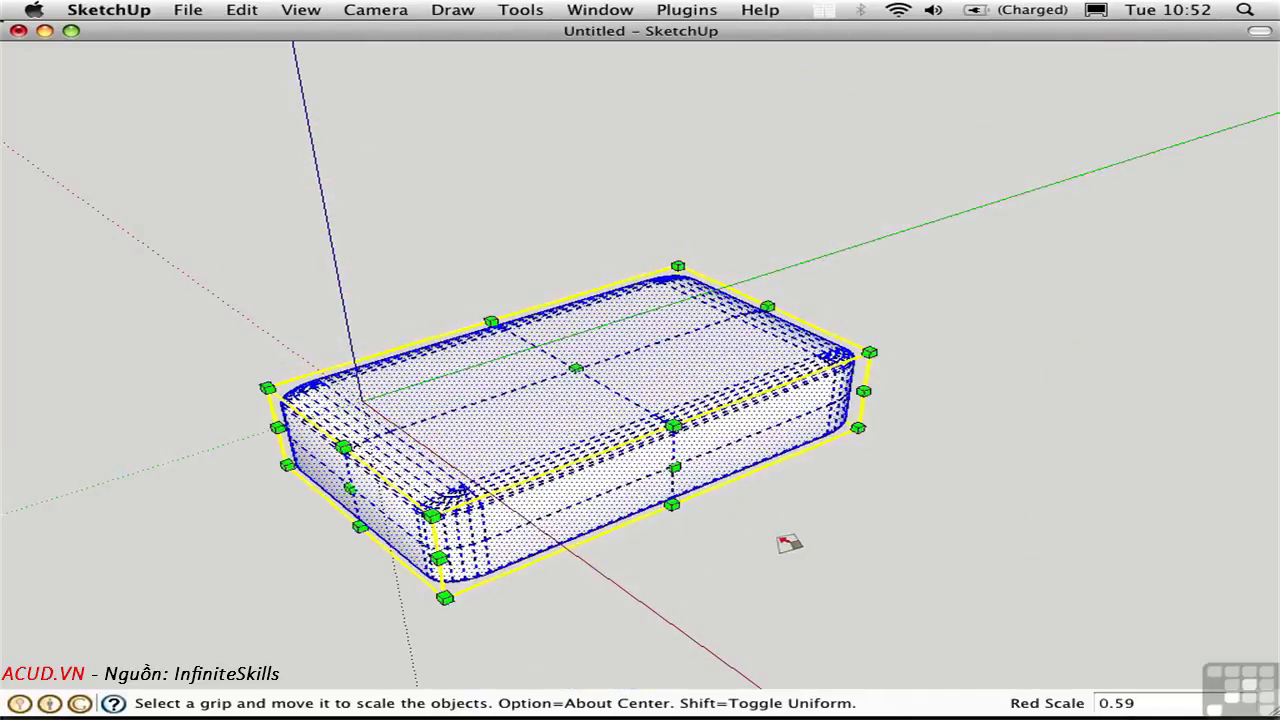
pyautogui.press('space')
pyautogui.click(743, 530)
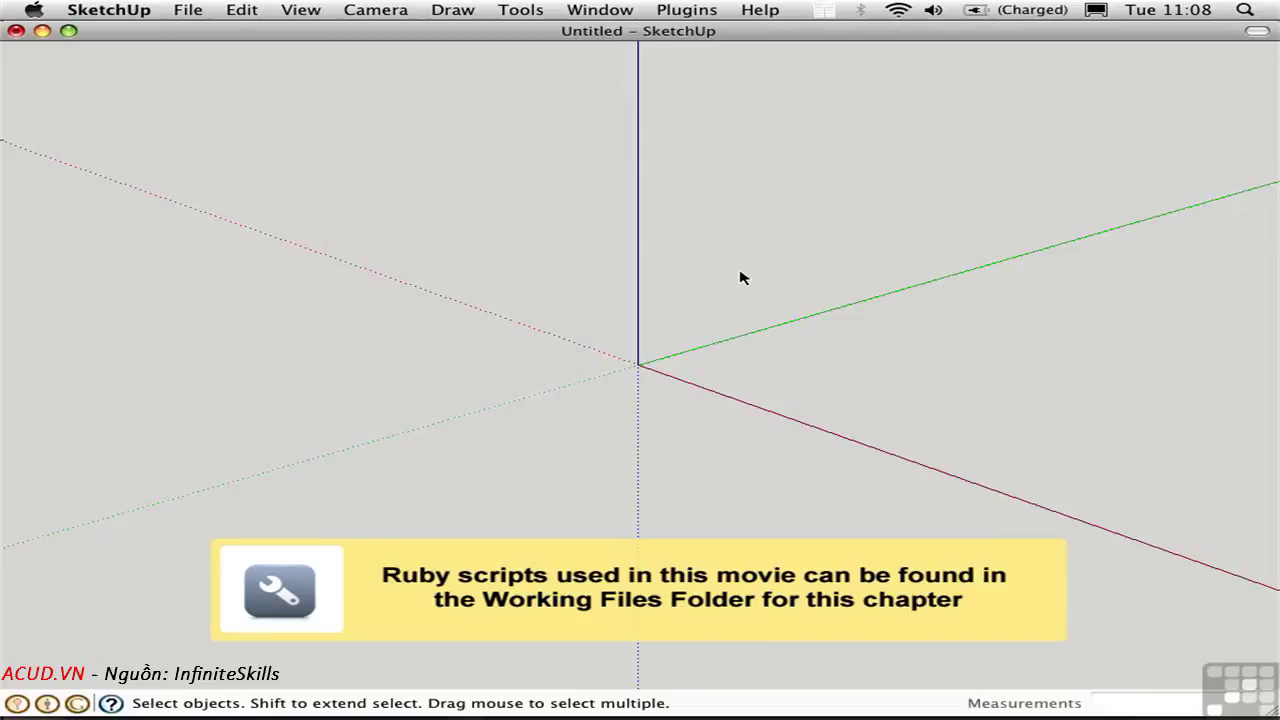
# Step: Draw a rectangle from the origin and push/pull it up into a box
pyautogui.press('r')
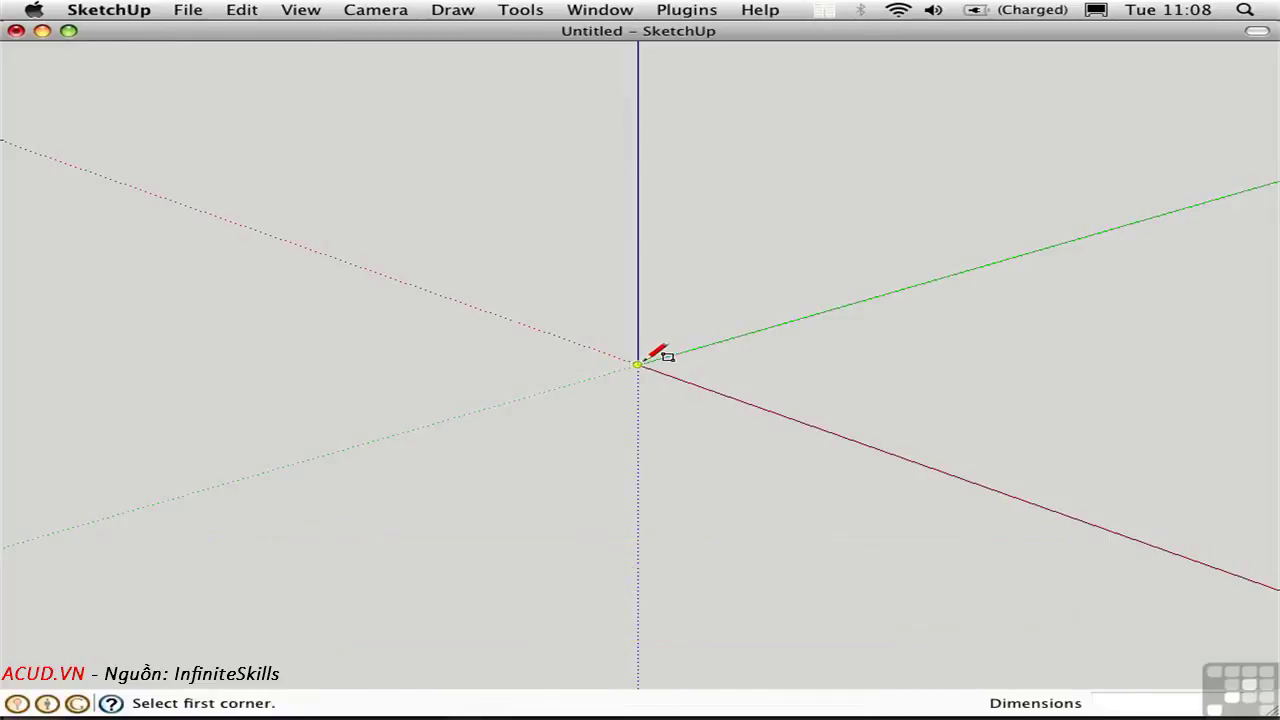
pyautogui.click(645, 360)
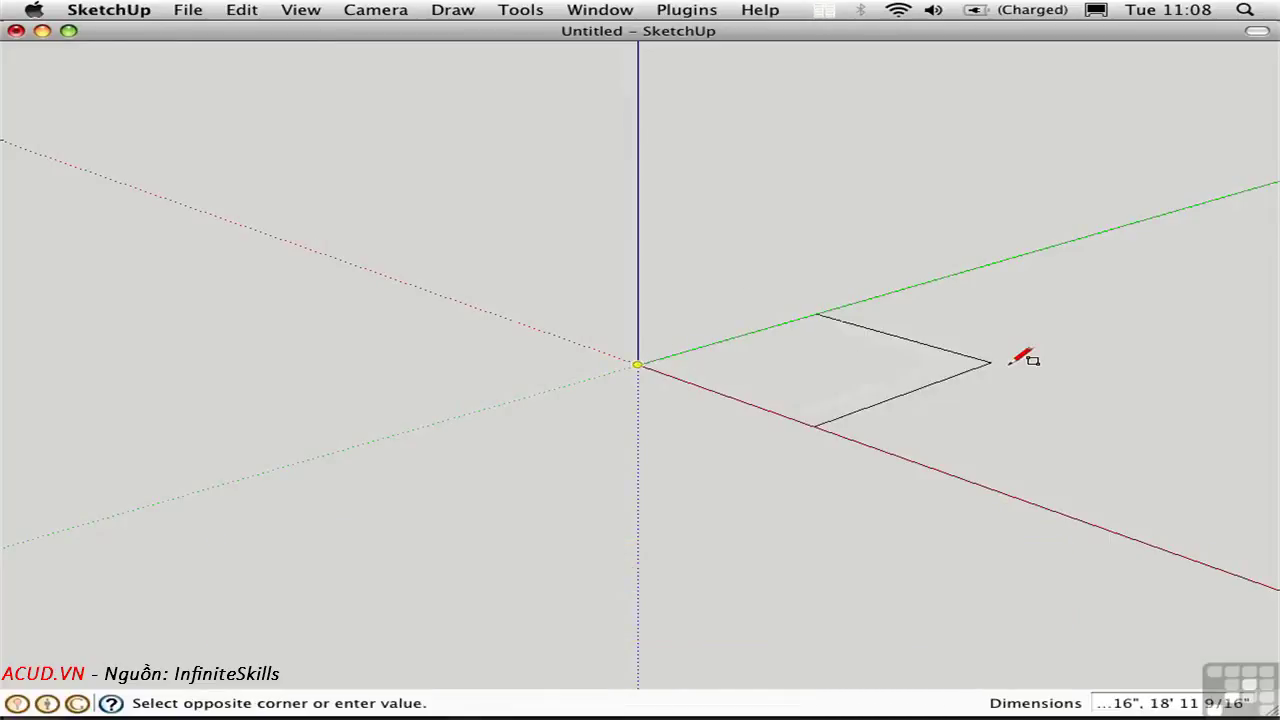
pyautogui.click(1062, 368)
pyautogui.press('p')
pyautogui.click(943, 374)
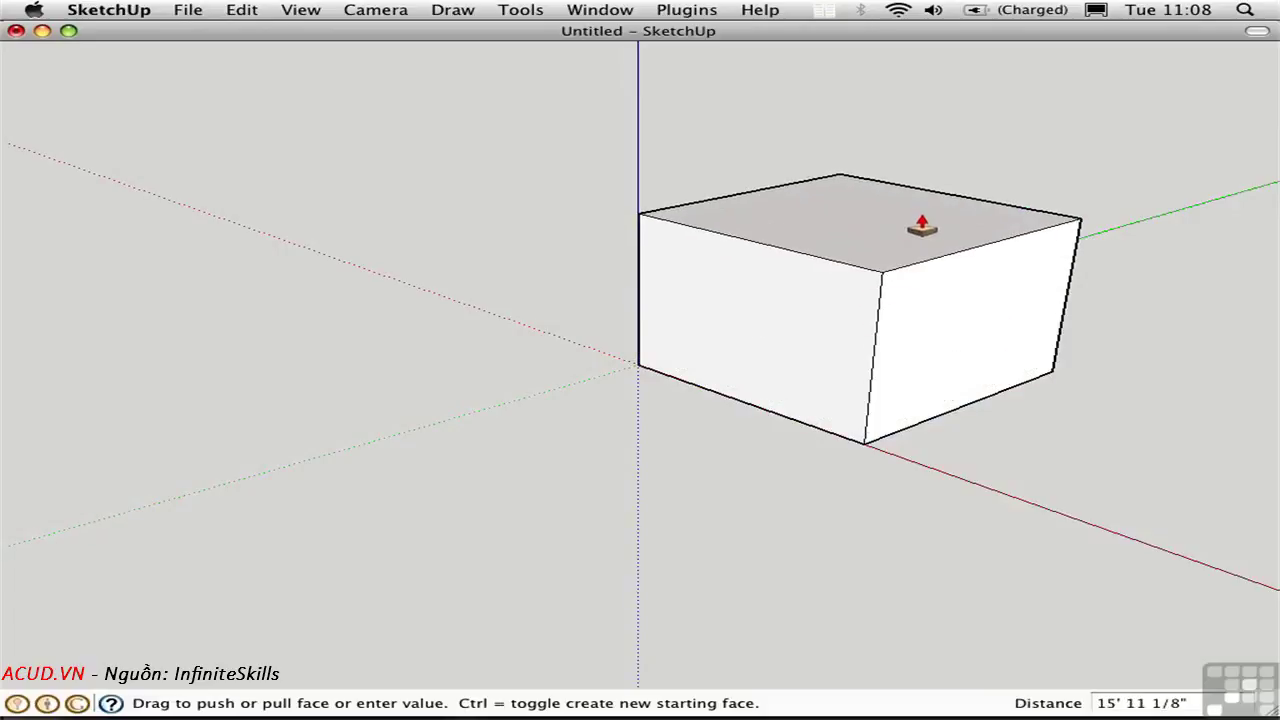
pyautogui.click(921, 226)
pyautogui.press('space')
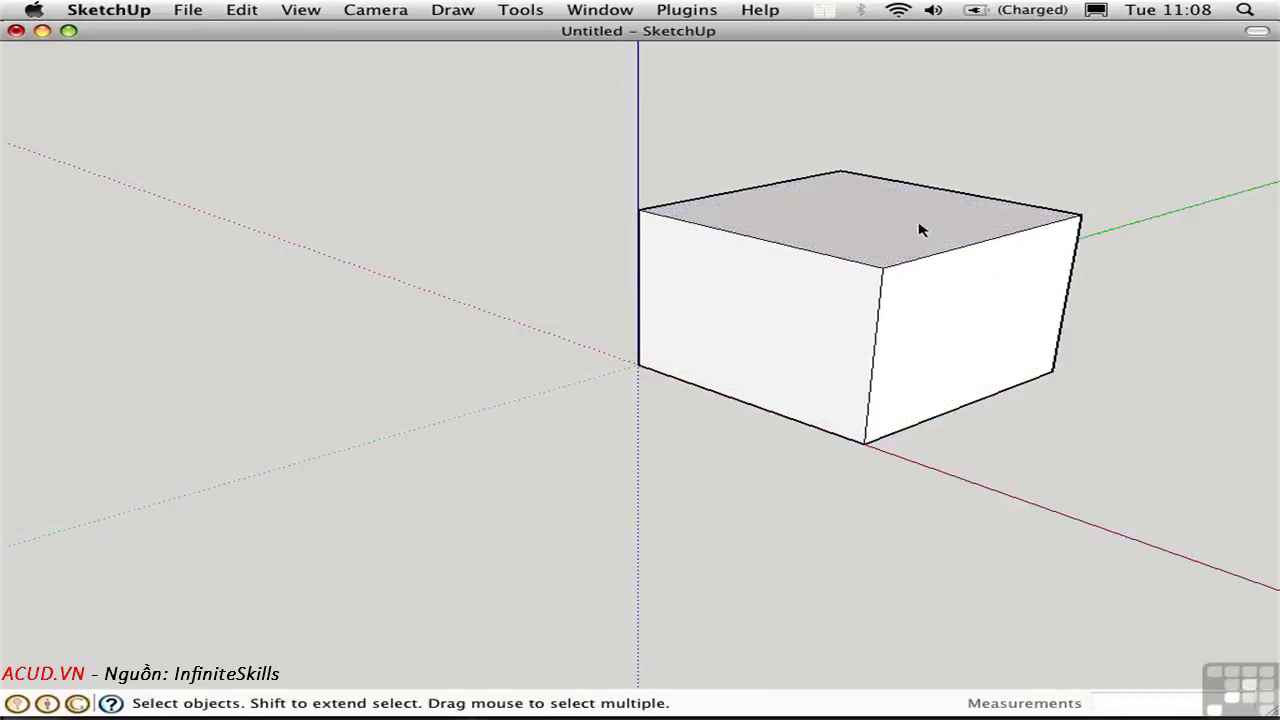
# Step: Round all the box's edges with Round Edges by Bezier at 2" and 12 segments
pyautogui.tripleClick(825, 238)
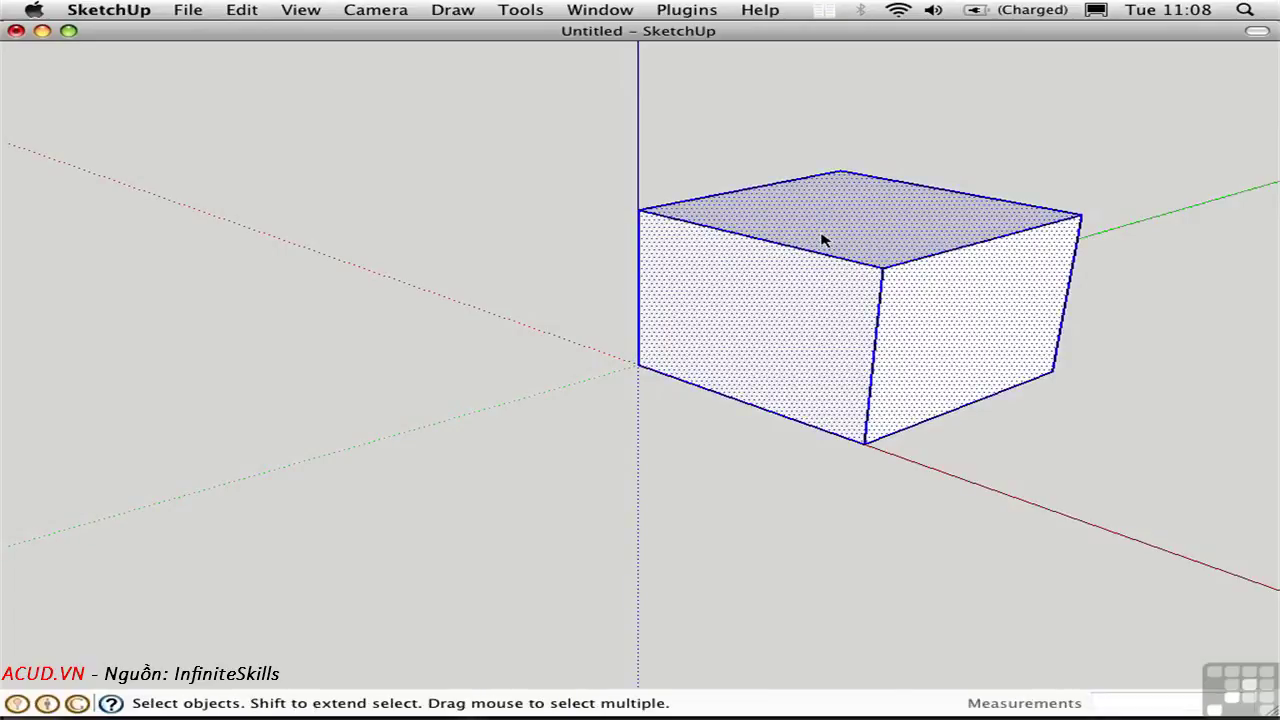
pyautogui.click(520, 10)
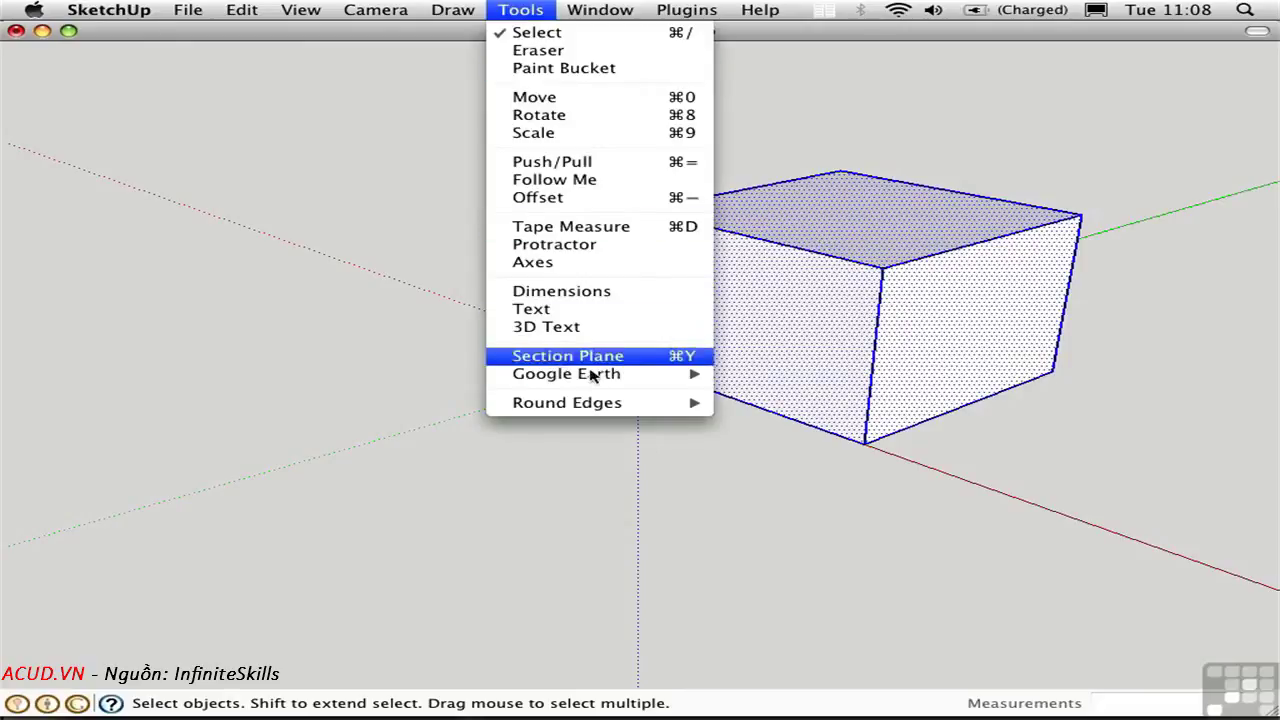
pyautogui.moveTo(601, 410)
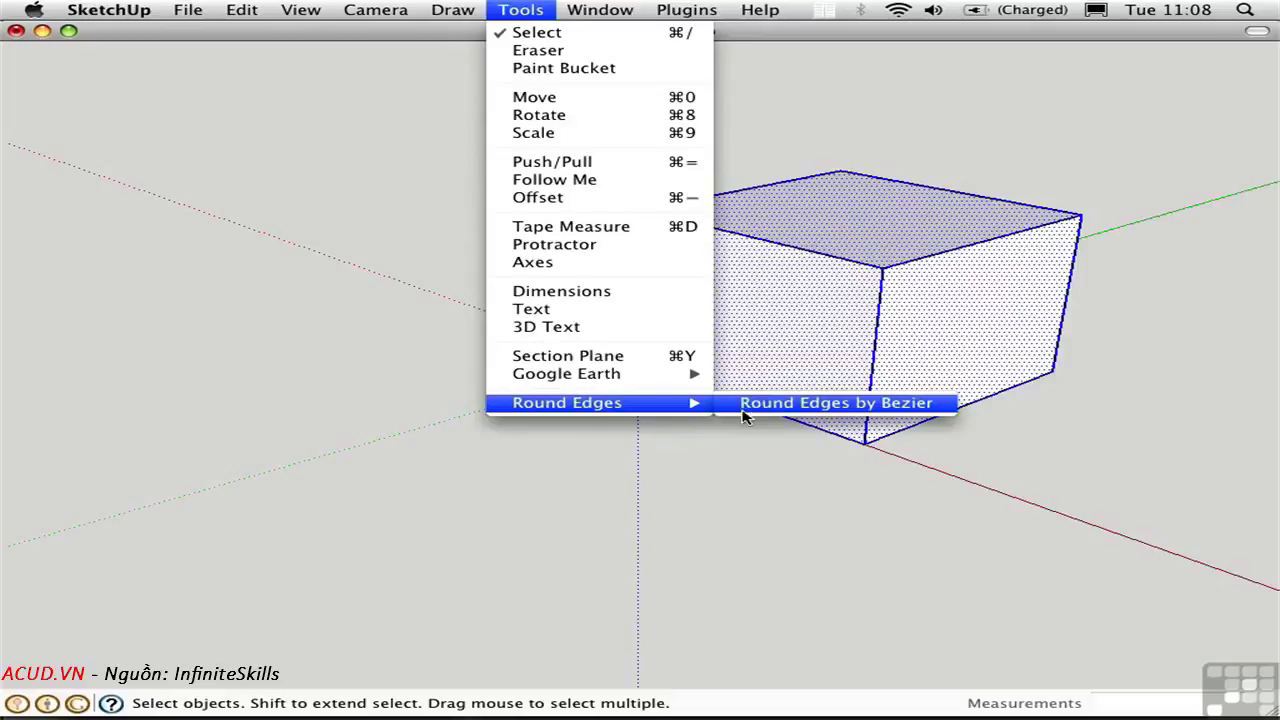
pyautogui.click(772, 404)
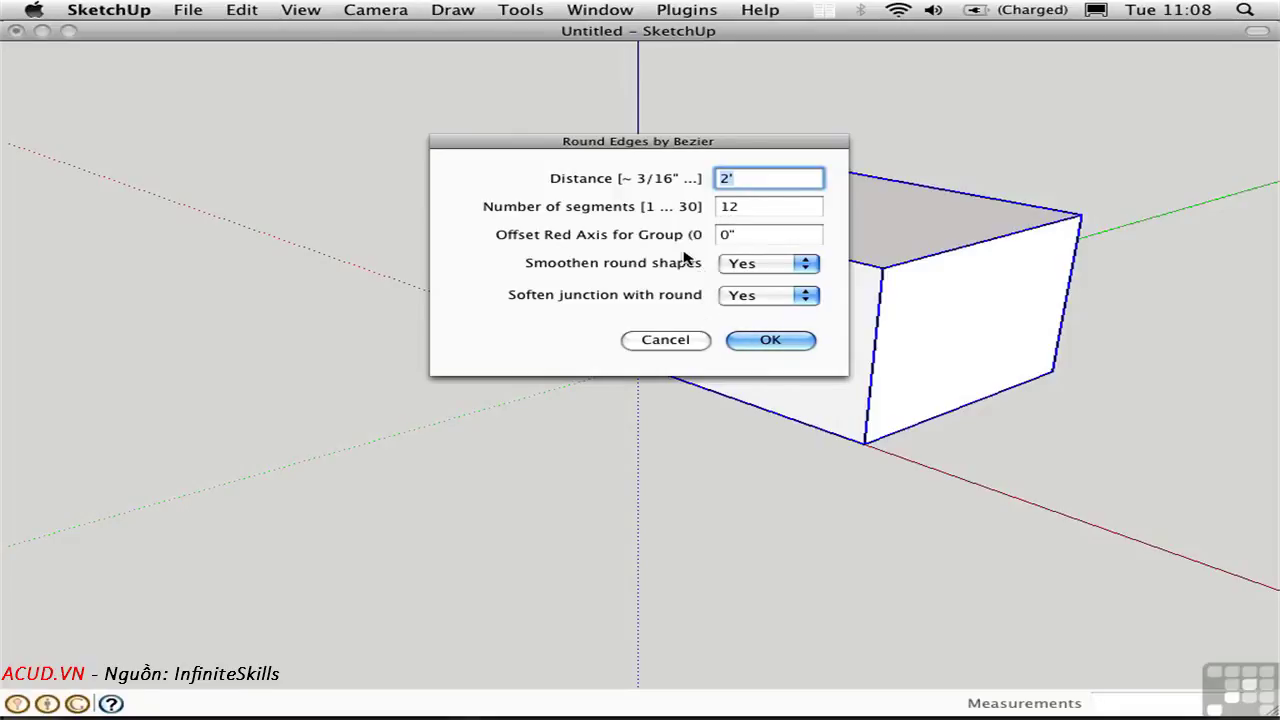
pyautogui.click(770, 341)
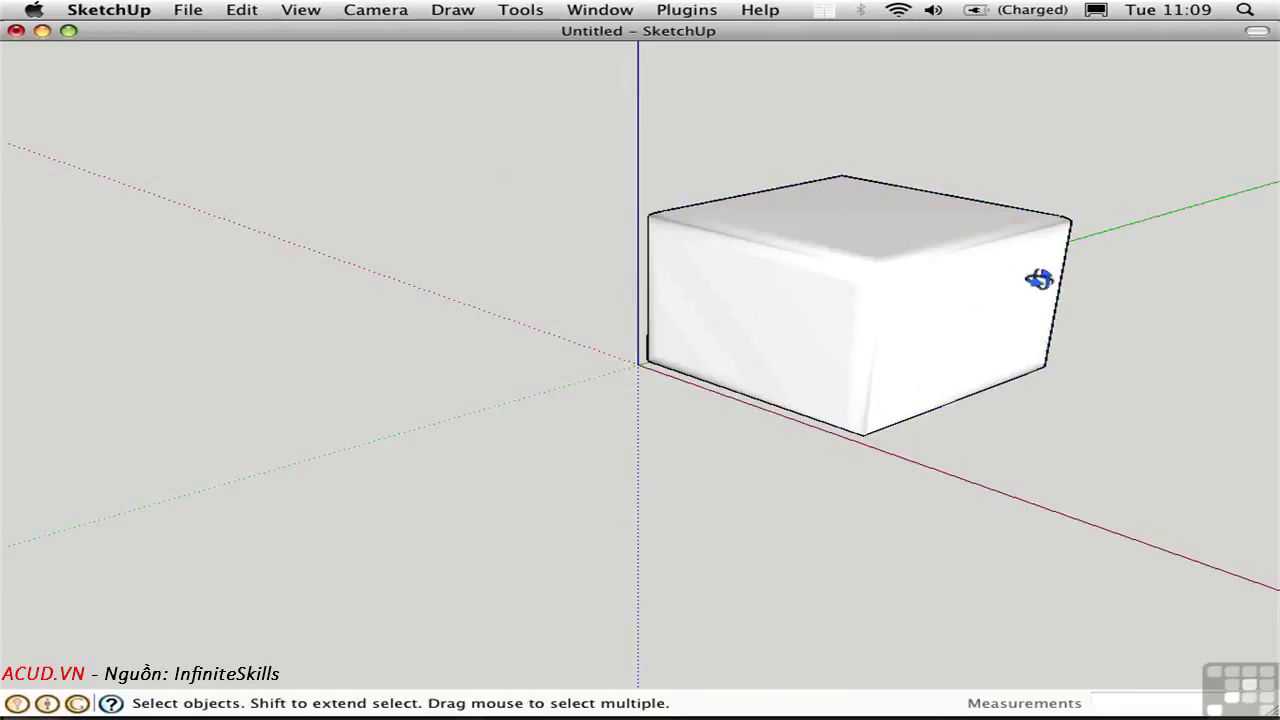
# Step: Orbit and zoom in on a rounded corner, zoom extents, then undo the Bezier rounding
pyautogui.moveTo(1039, 279); pyautogui.dragTo(319, 325, button='middle')
pyautogui.moveTo(757, 481); pyautogui.dragTo(677, 423, button='middle')
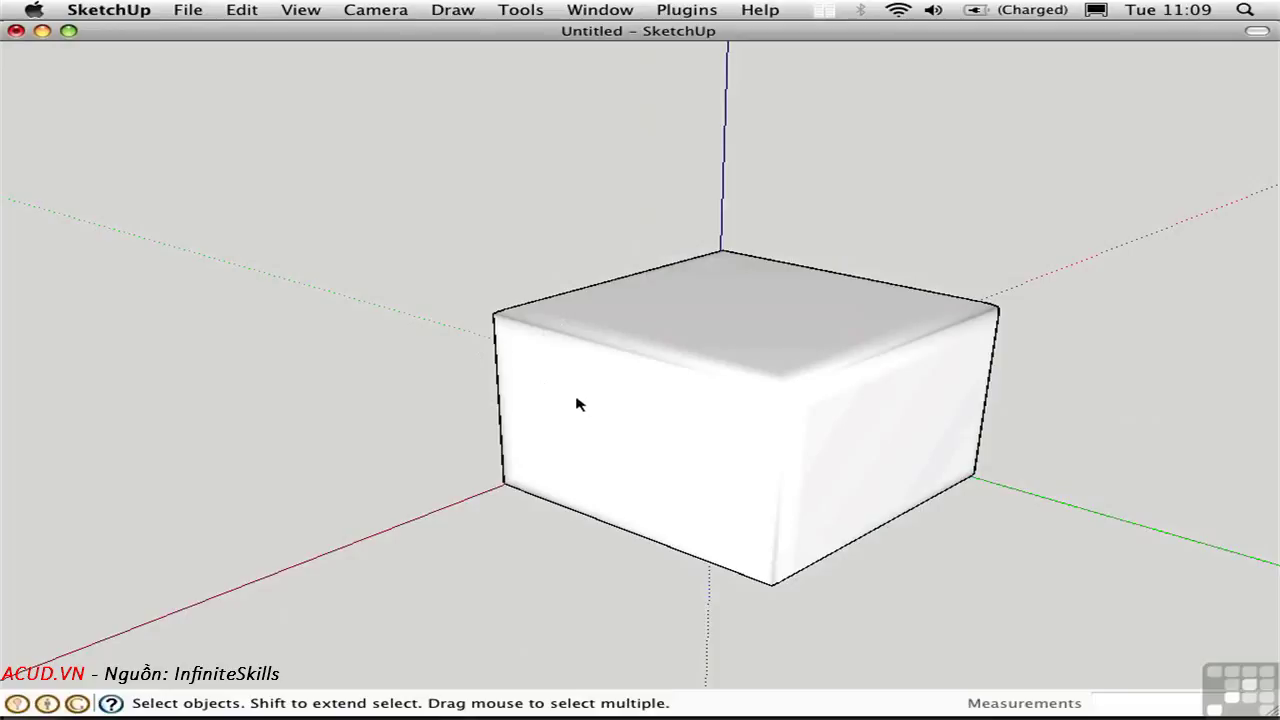
pyautogui.press('super+shift+w')
pyautogui.moveTo(437, 283); pyautogui.dragTo(558, 370)
pyautogui.moveTo(558, 370); pyautogui.dragTo(551, 290, button='middle')
pyautogui.press('super+shift+e')
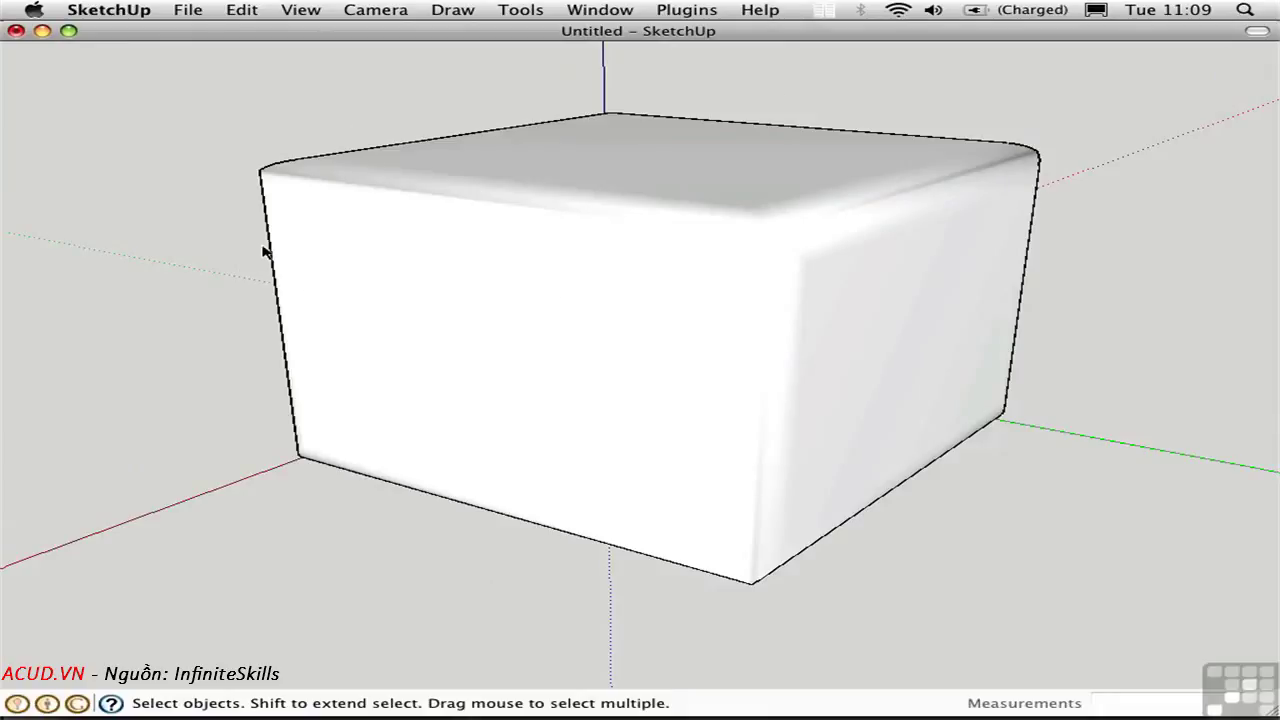
pyautogui.press('super+z')
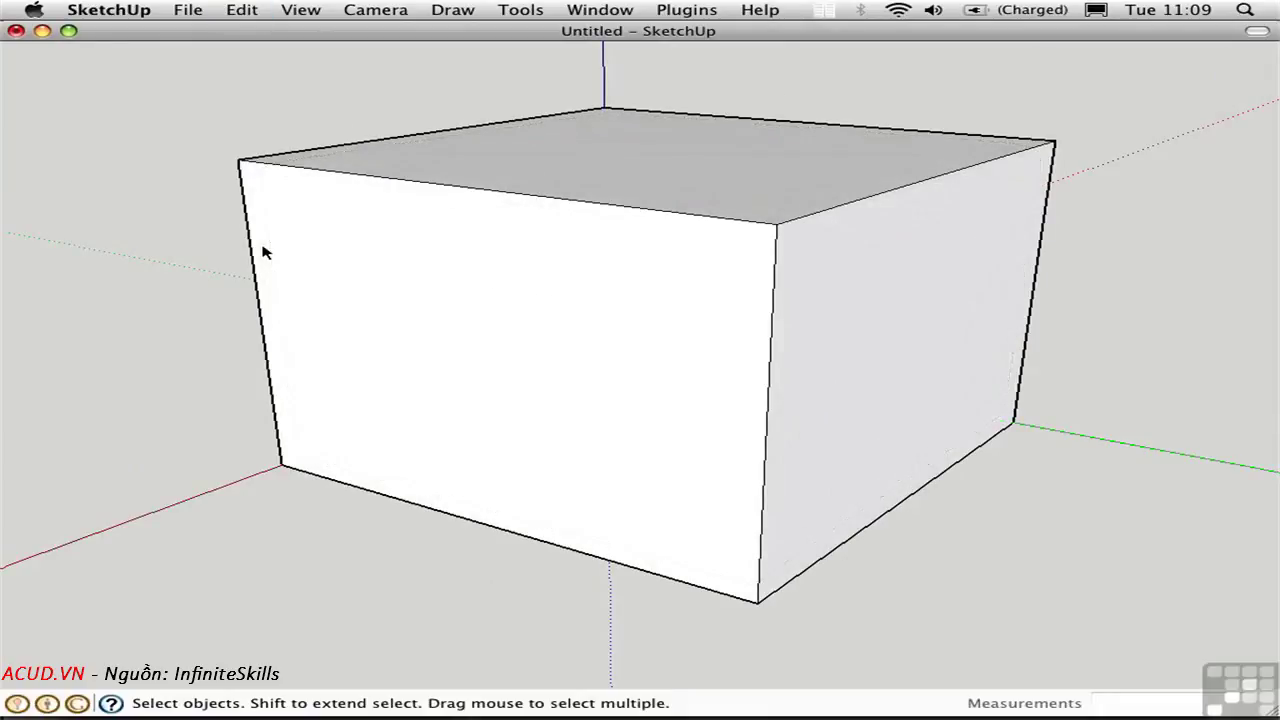
# Step: Round just the front and right top edges with Round Edges by Bezier
pyautogui.click(676, 214)
pyautogui.keyDown('shift'); pyautogui.click(819, 213); pyautogui.keyUp('shift')
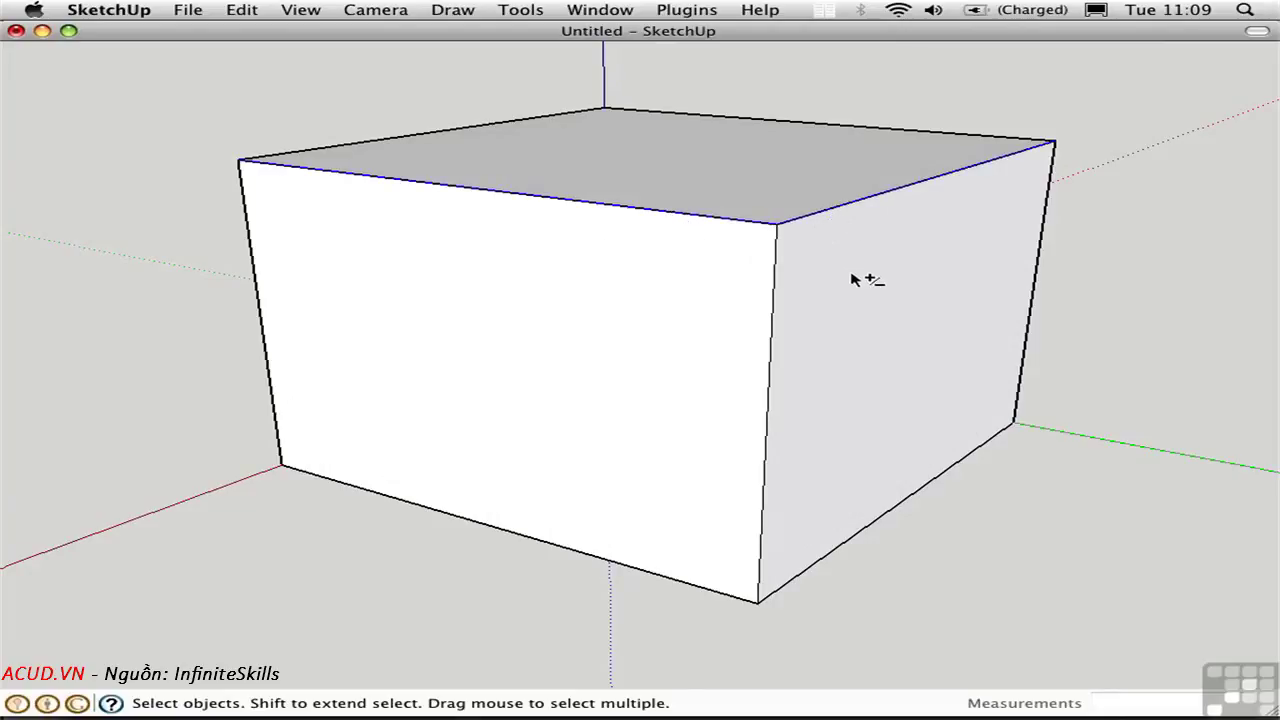
pyautogui.click(545, 10)
pyautogui.moveTo(654, 403)
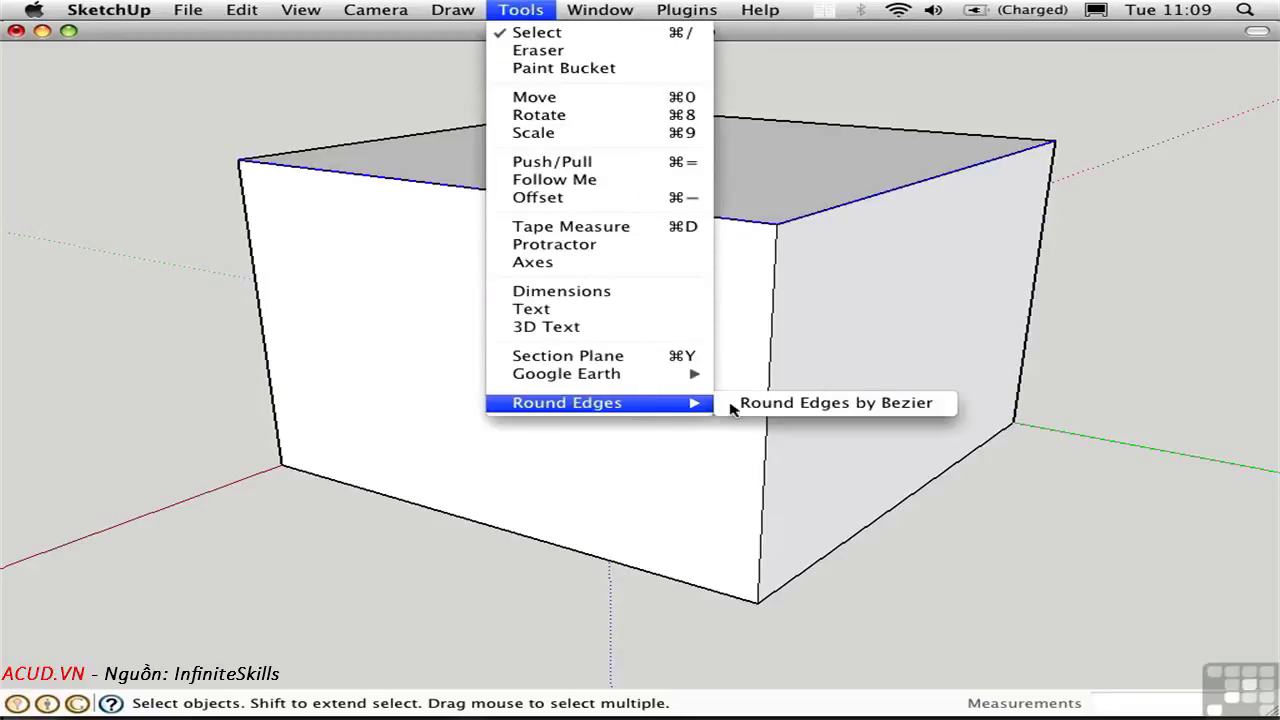
pyautogui.click(790, 403)
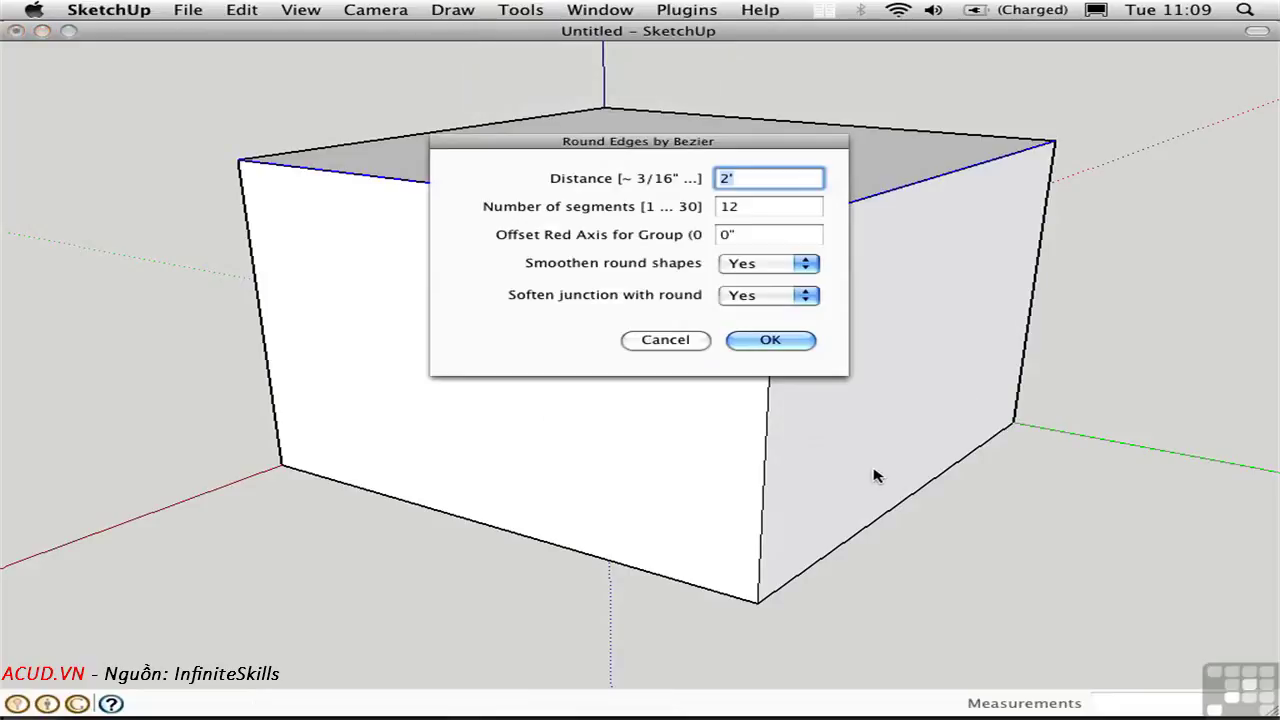
pyautogui.click(757, 342)
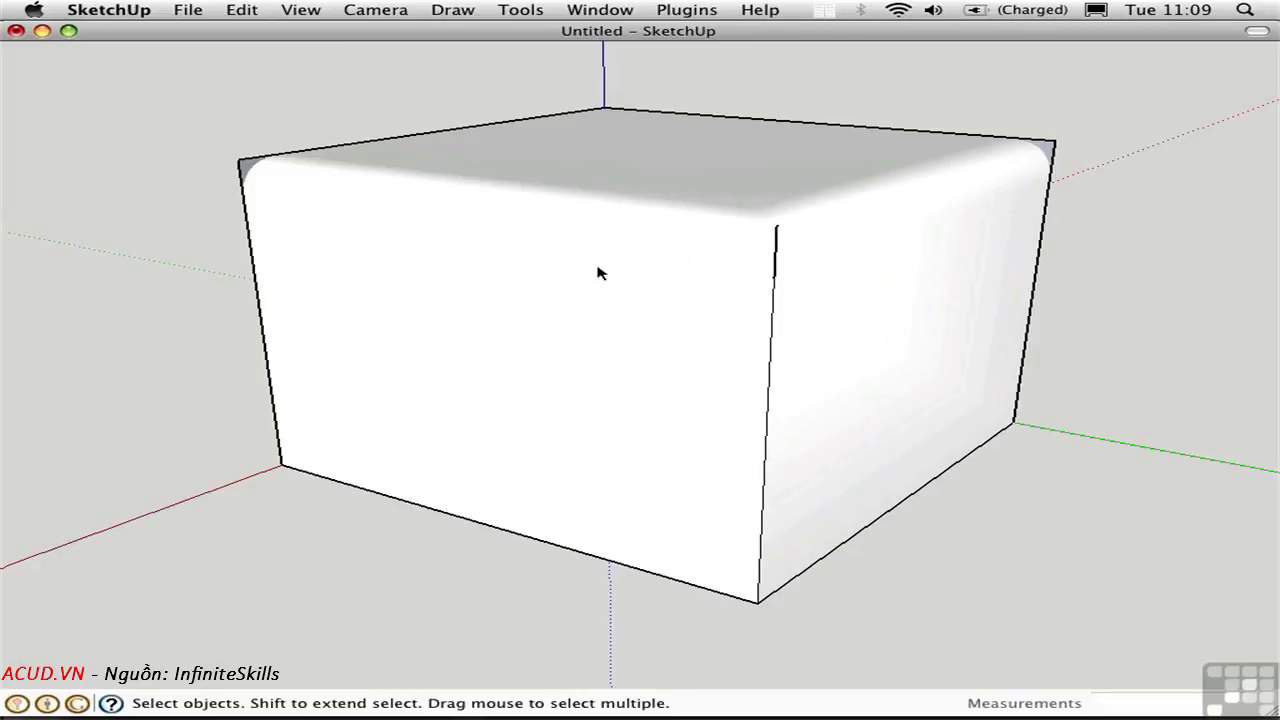
pyautogui.moveTo(680, 246)
pyautogui.mouseDown(button='middle')
pyautogui.moveTo(646, 366)
pyautogui.moveTo(503, 600)
pyautogui.moveTo(454, 644)
pyautogui.moveTo(574, 286)
pyautogui.moveTo(657, 296)
pyautogui.mouseUp(button='middle')
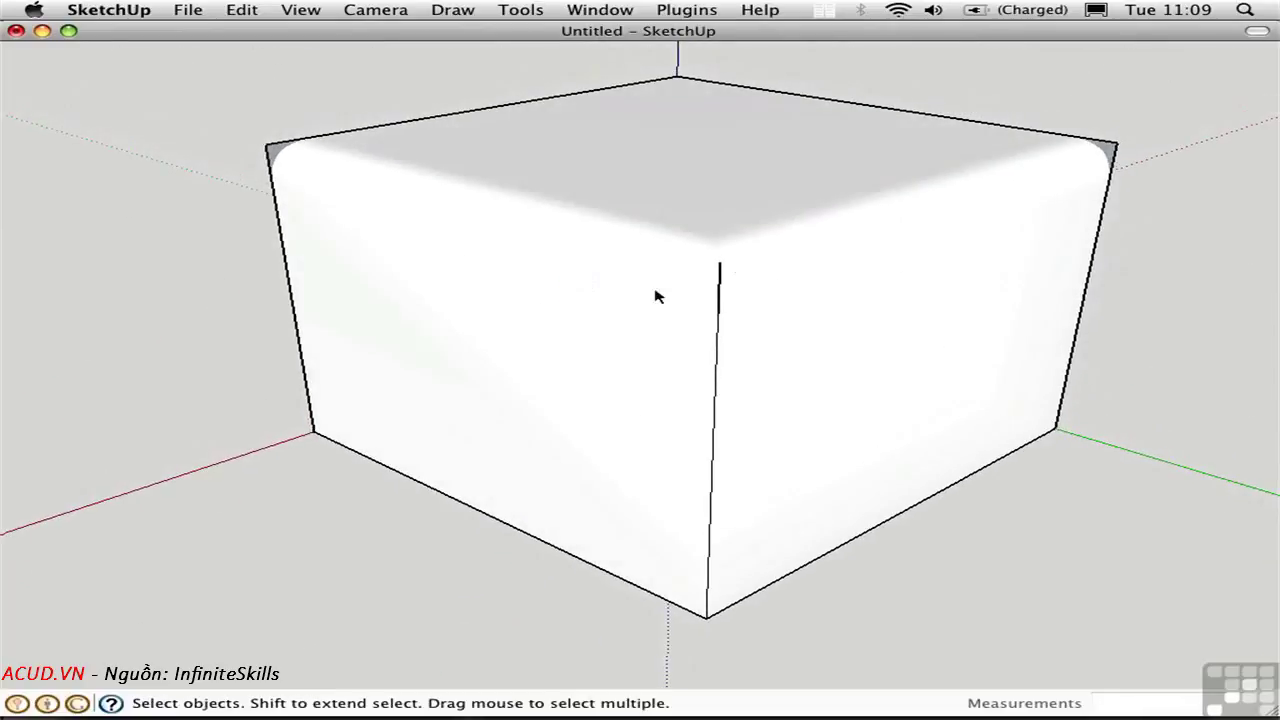
pyautogui.moveTo(535, 303); pyautogui.dragTo(912, 204, button='middle')
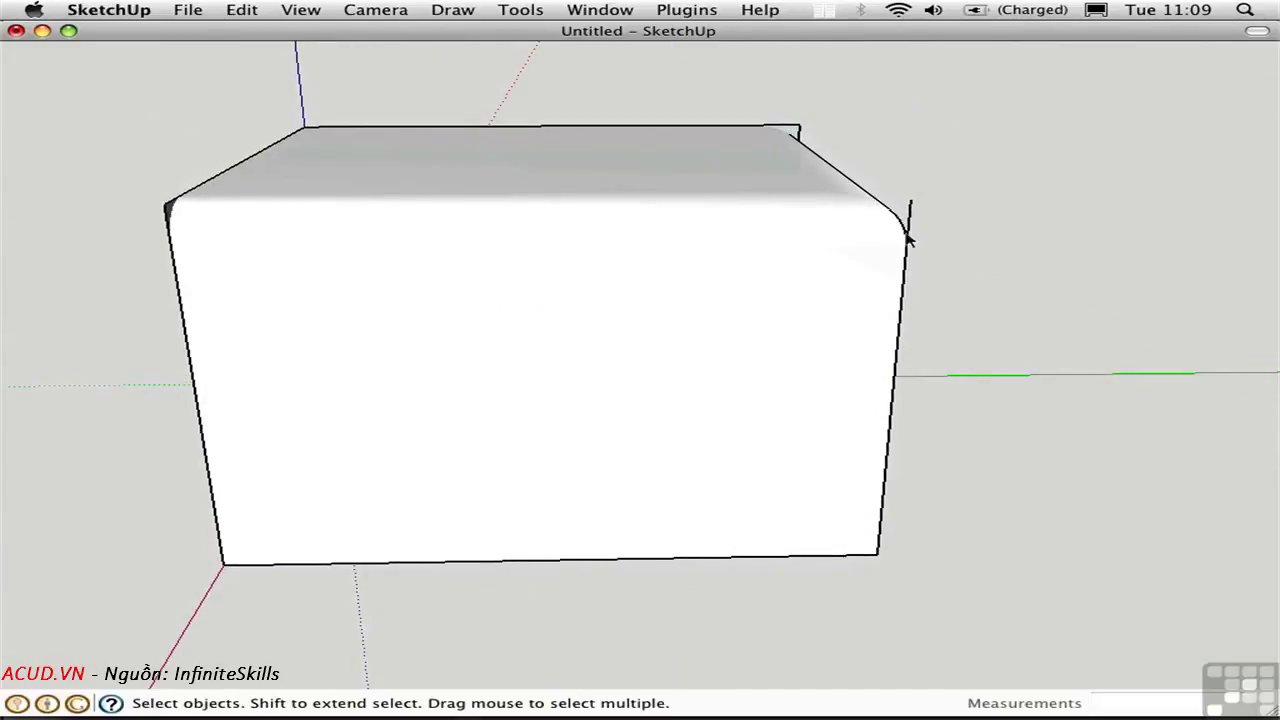
pyautogui.moveTo(828, 160); pyautogui.dragTo(920, 160, button='middle')
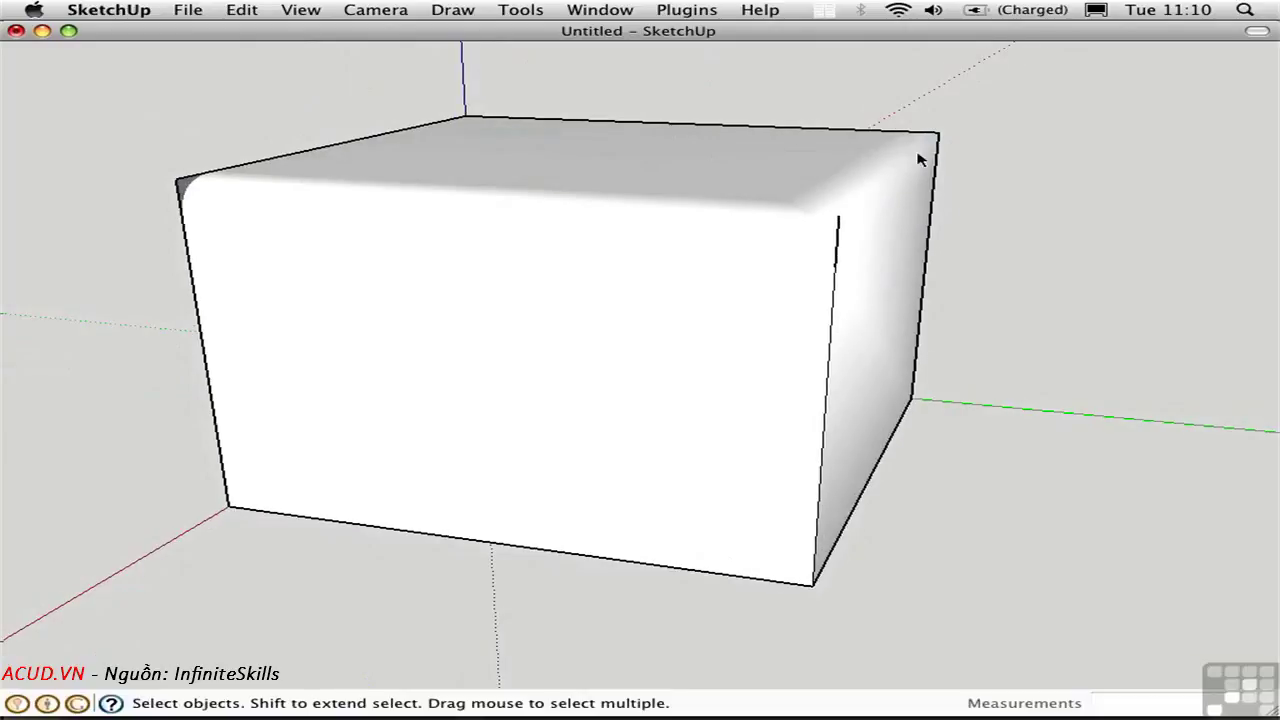